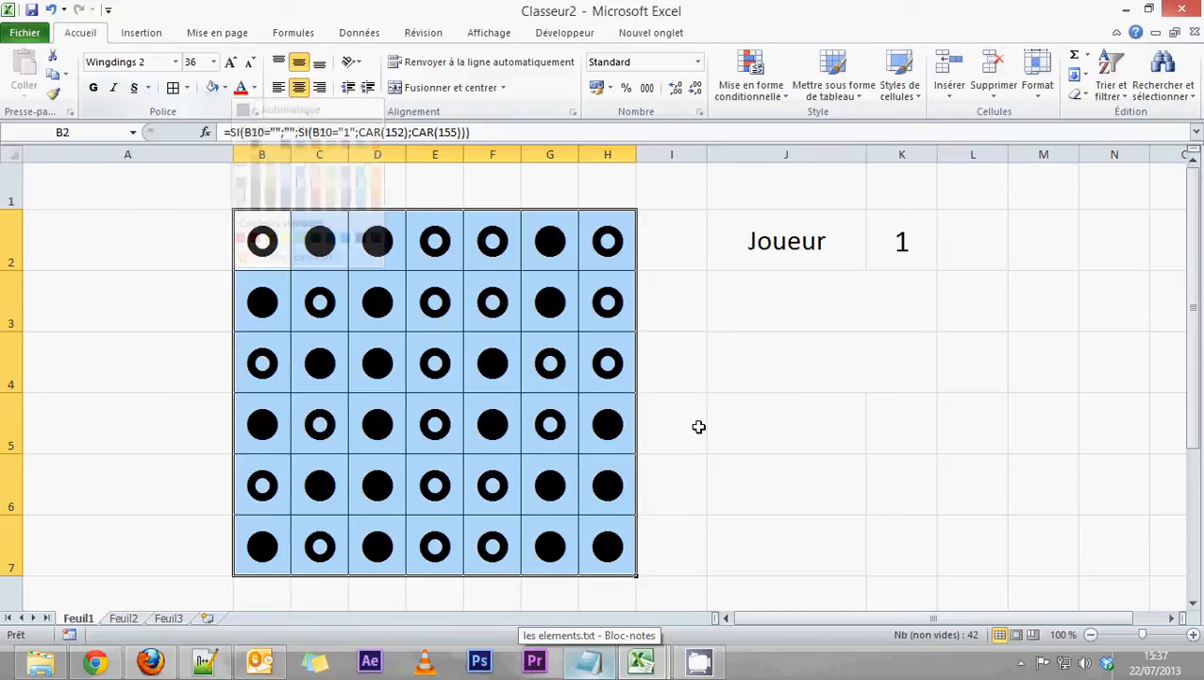
# Step: Set the "Jeu en cours" value of col 1 in B16 to 212121
pyautogui.scroll(-2, 583, 484)
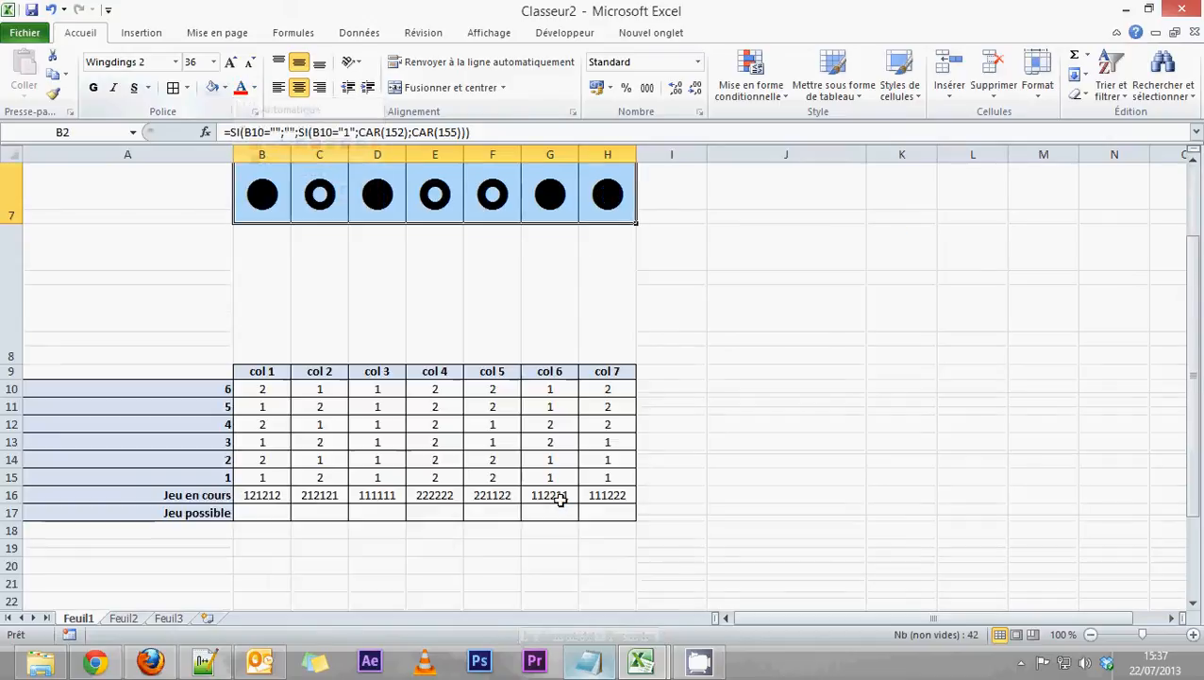
pyautogui.click(256, 495)
pyautogui.write('212121')
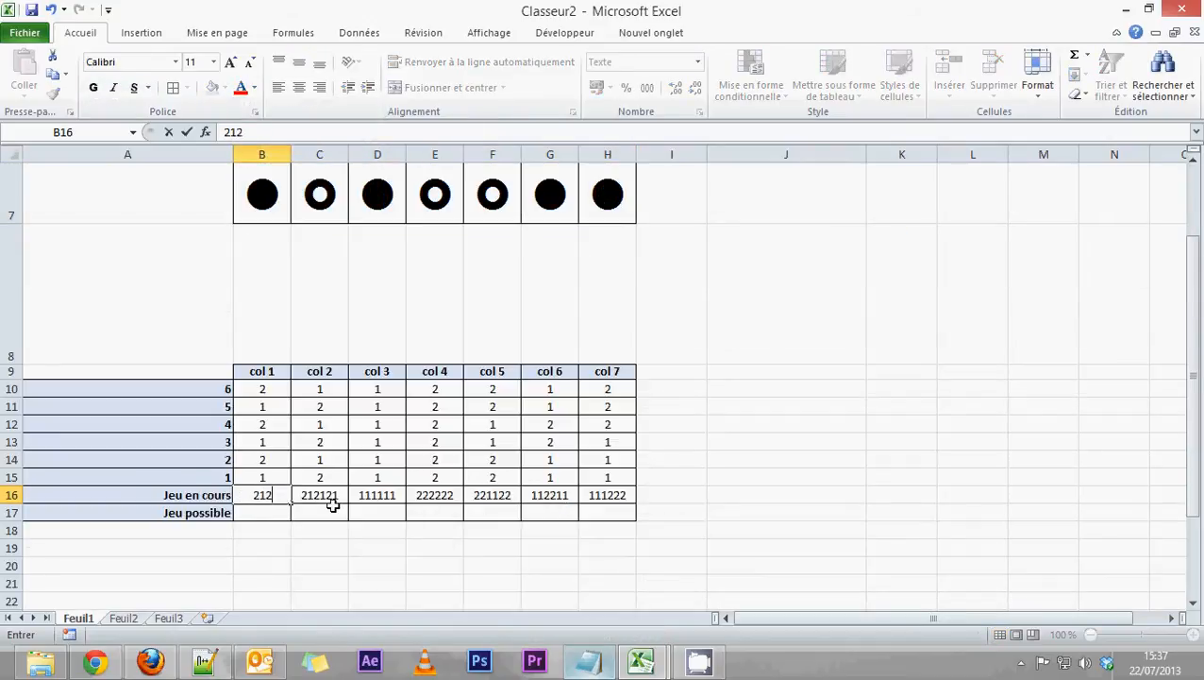
pyautogui.press('Return')
pyautogui.scroll(2, 314, 396)
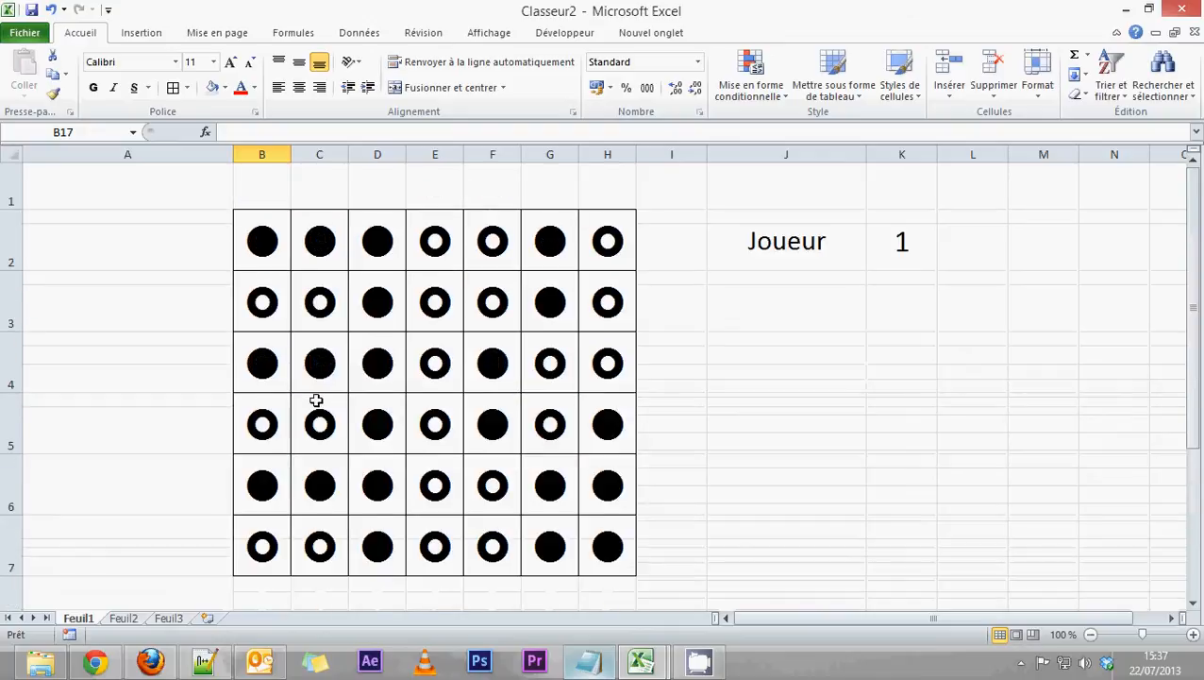
# Step: Start a new conditional formatting rule on the game grid B2:H7 for cells whose value is equal to =car(152)
pyautogui.click(265, 257)
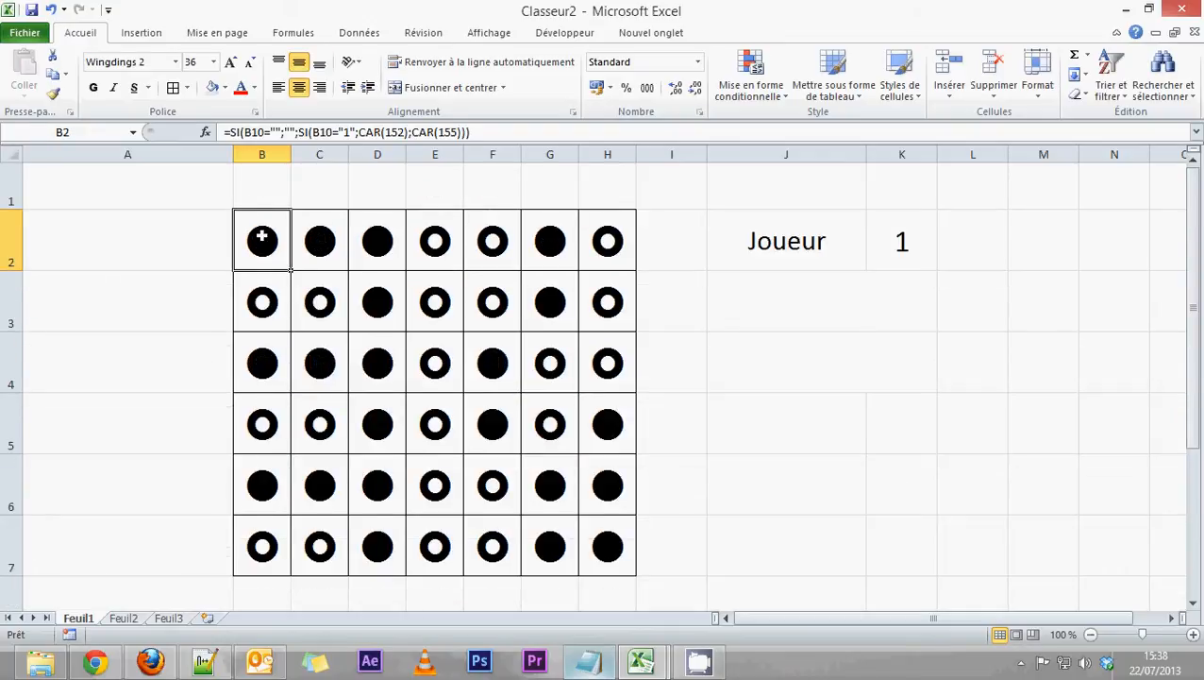
pyautogui.moveTo(260, 237); pyautogui.dragTo(598, 548)
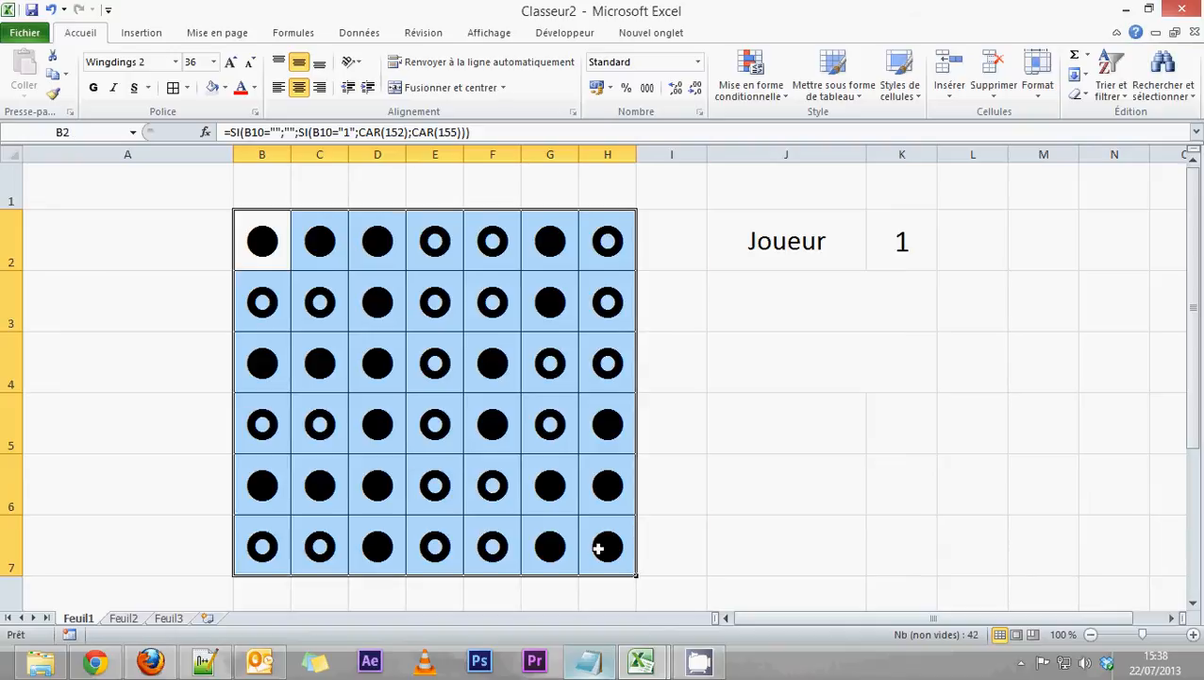
pyautogui.click(326, 273)
pyautogui.moveTo(255, 234); pyautogui.dragTo(606, 549)
pyautogui.click(780, 98)
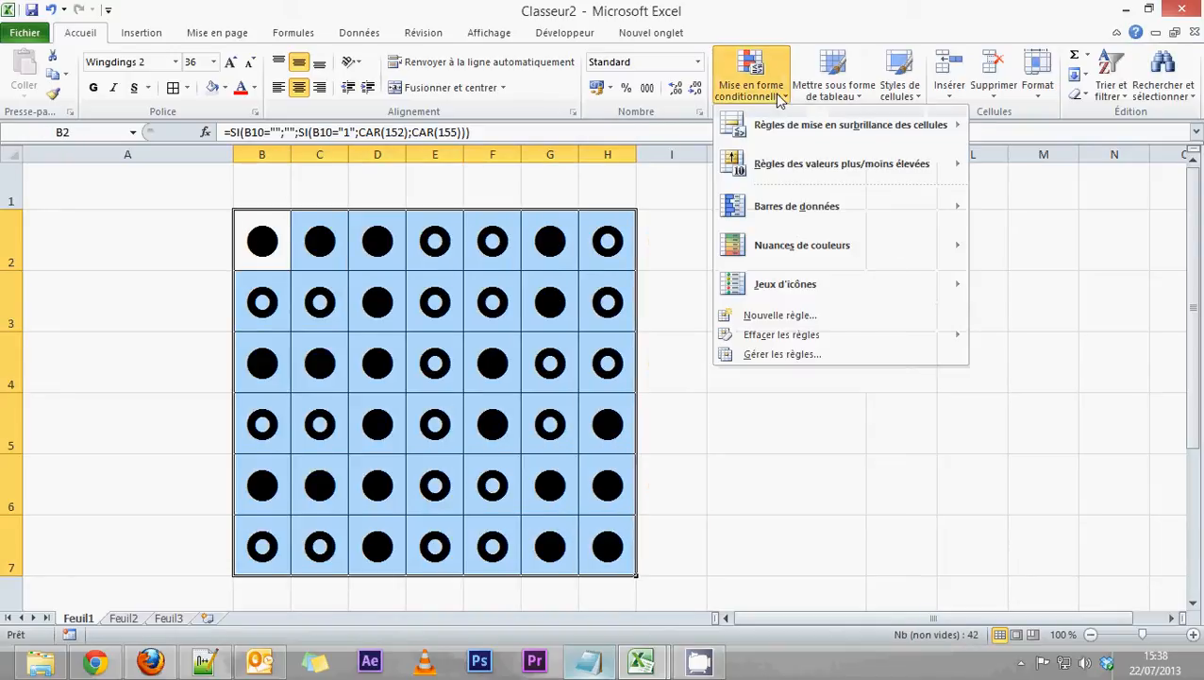
pyautogui.click(763, 320)
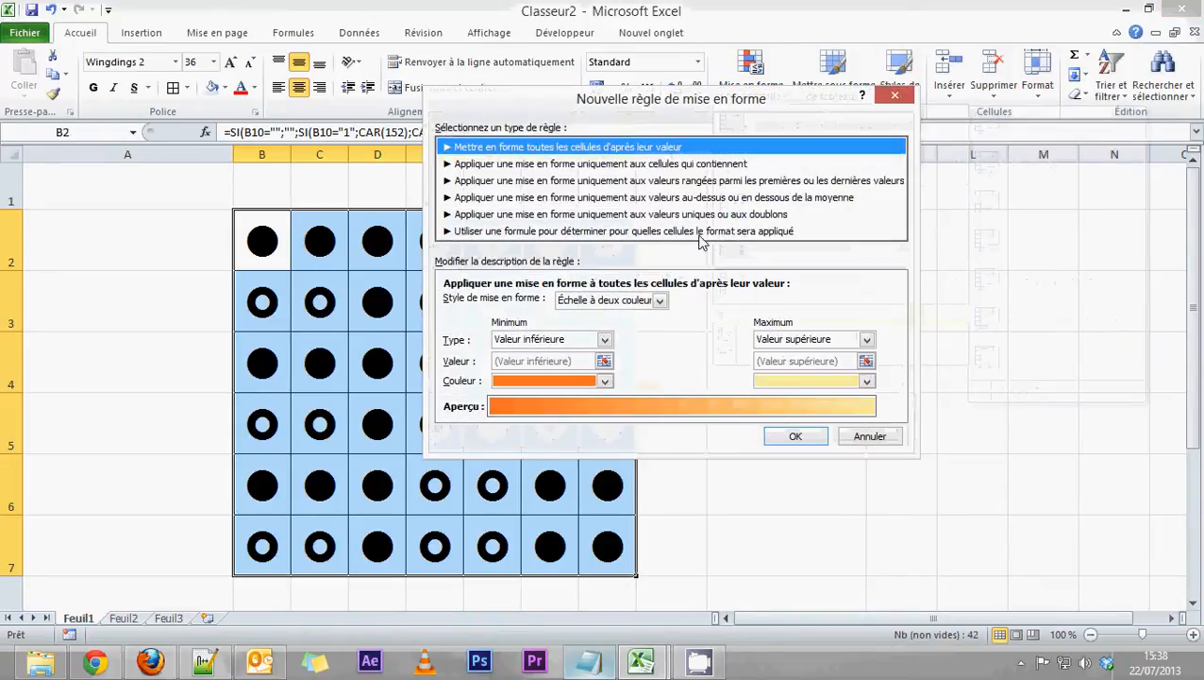
pyautogui.moveTo(677, 102); pyautogui.dragTo(714, 77)
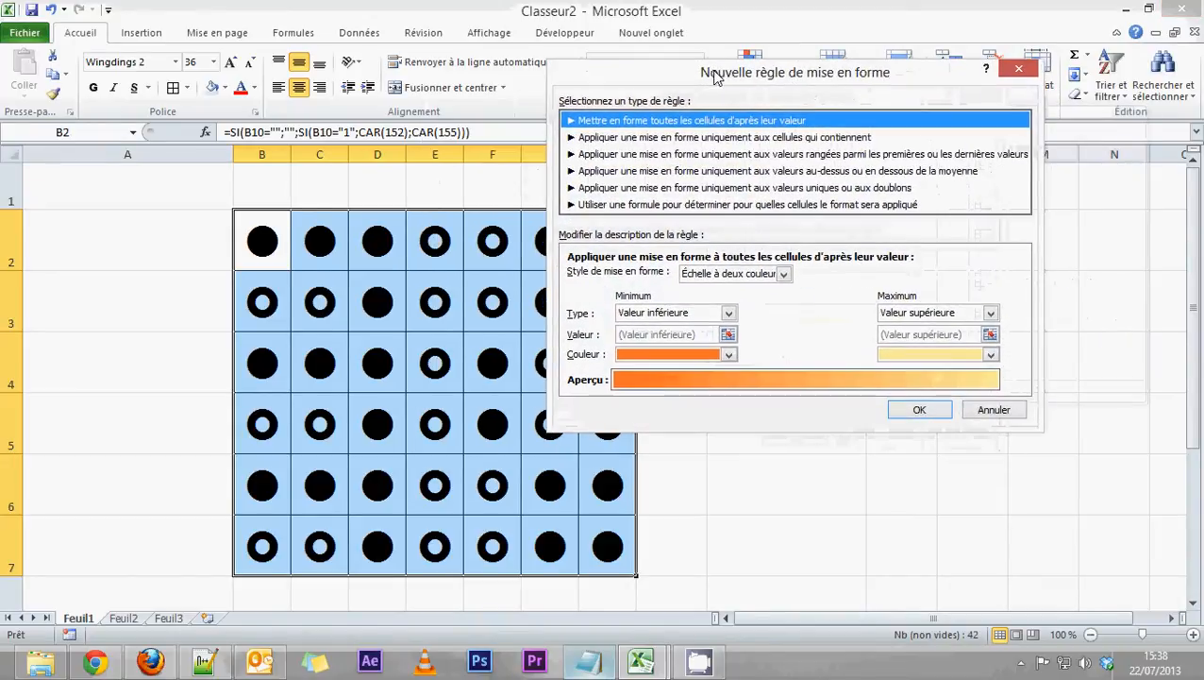
pyautogui.click(603, 138)
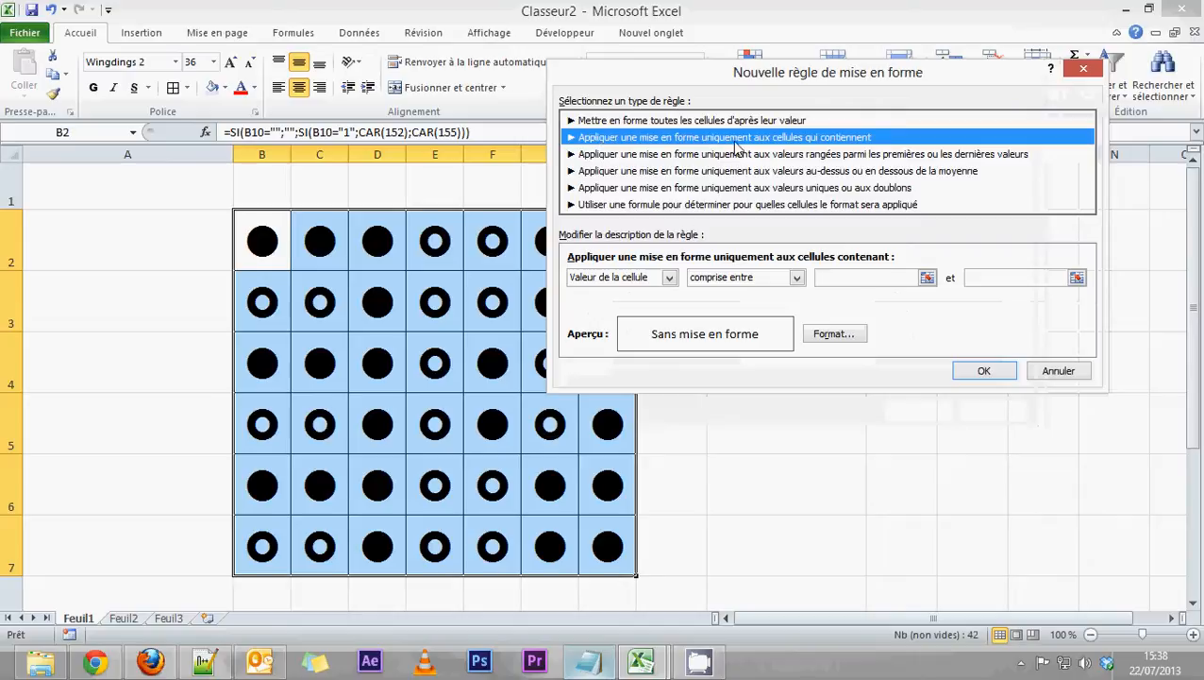
pyautogui.click(745, 278)
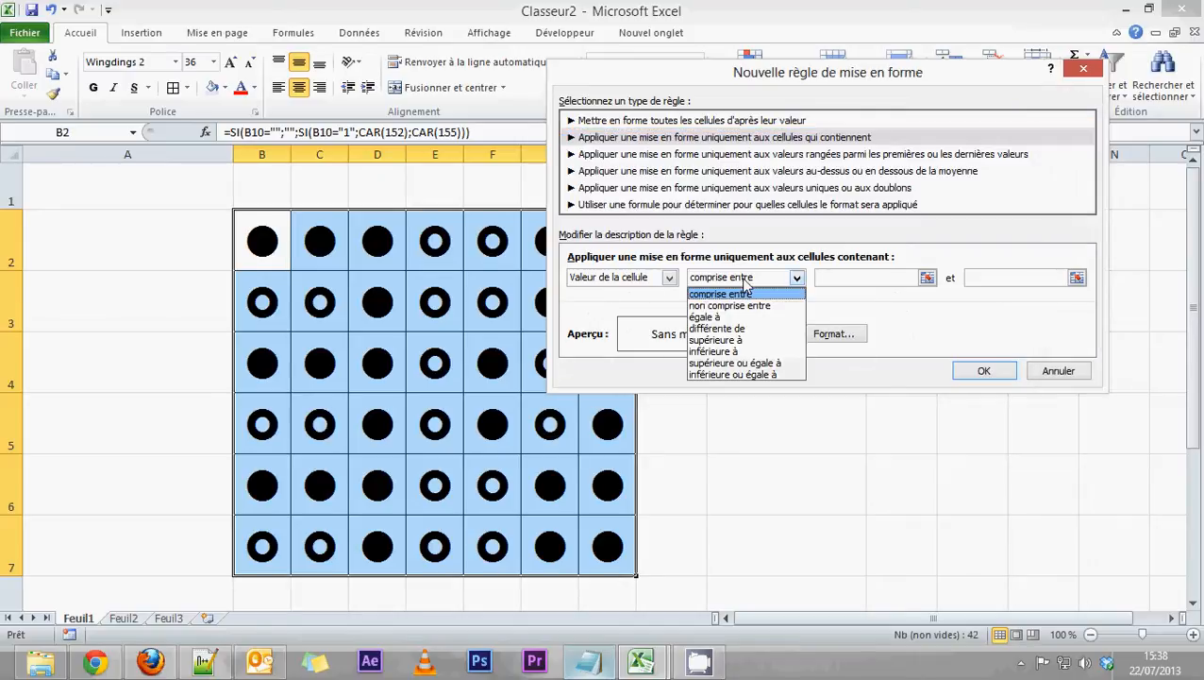
pyautogui.click(718, 317)
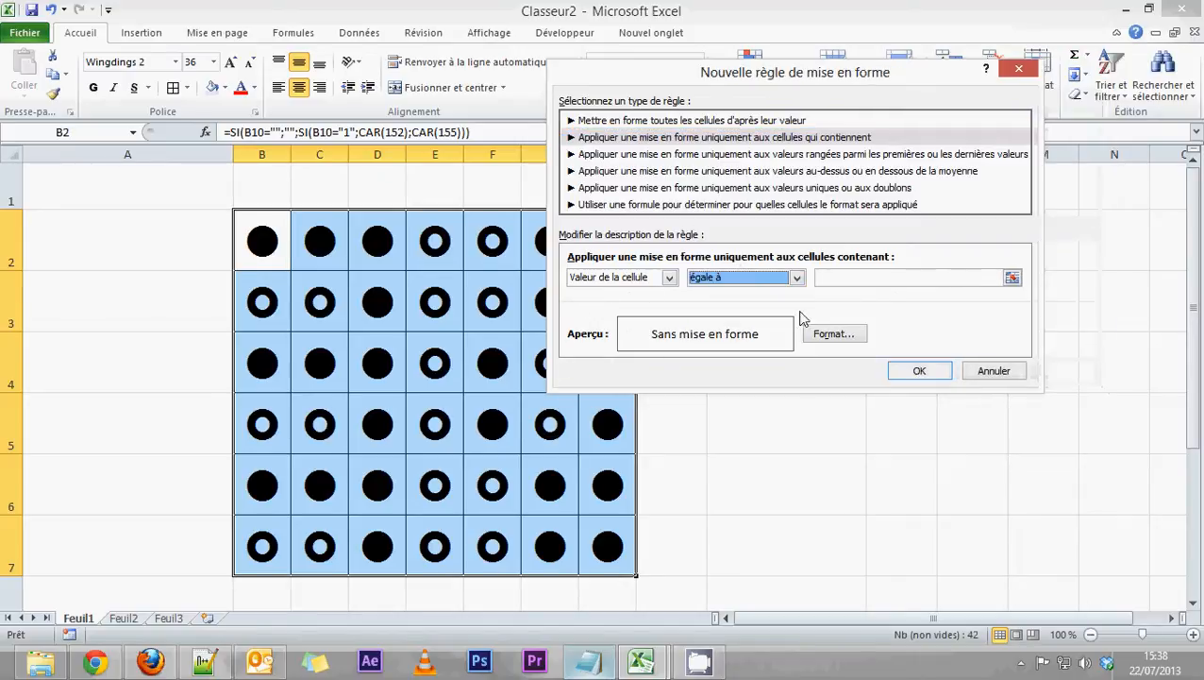
pyautogui.click(861, 278)
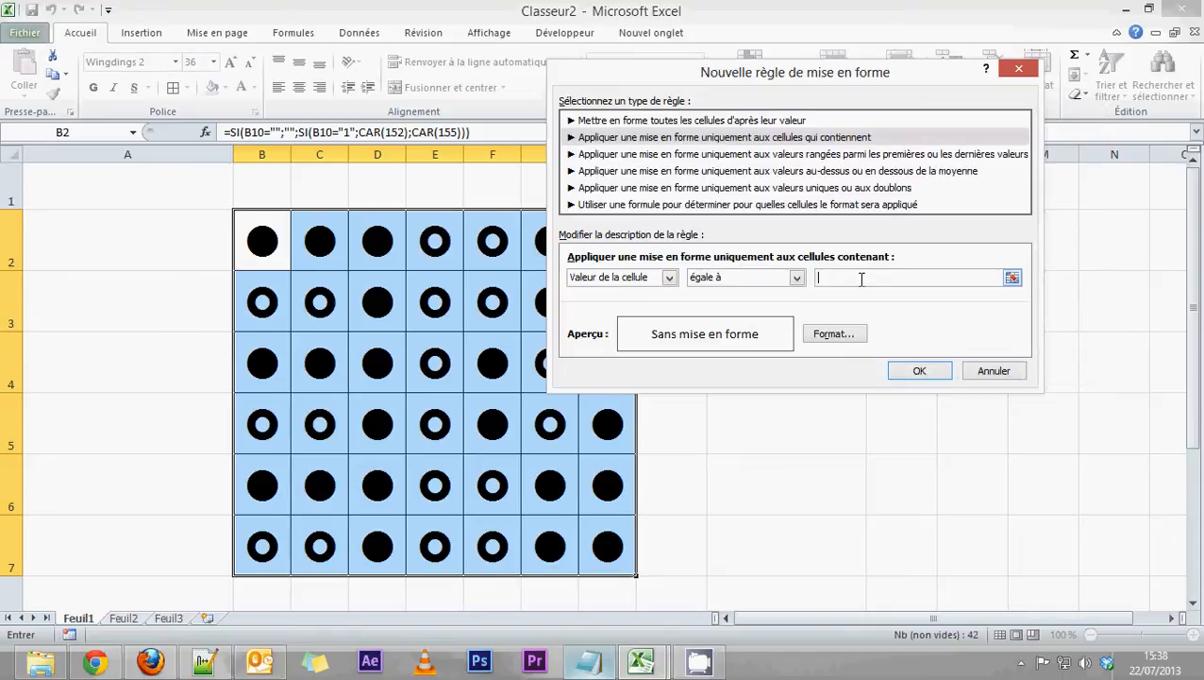
pyautogui.write('=car(152')
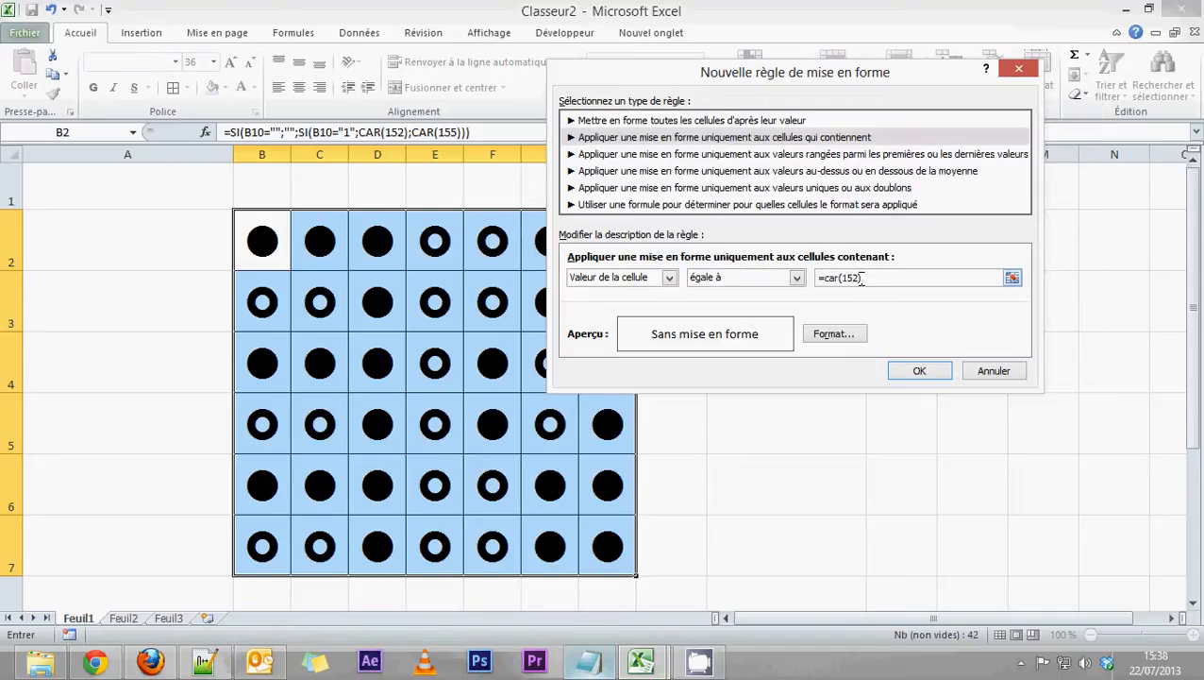
# Step: Give the =car(152) rule a red font and a light grey fill, and apply it to the grid
pyautogui.click(821, 336)
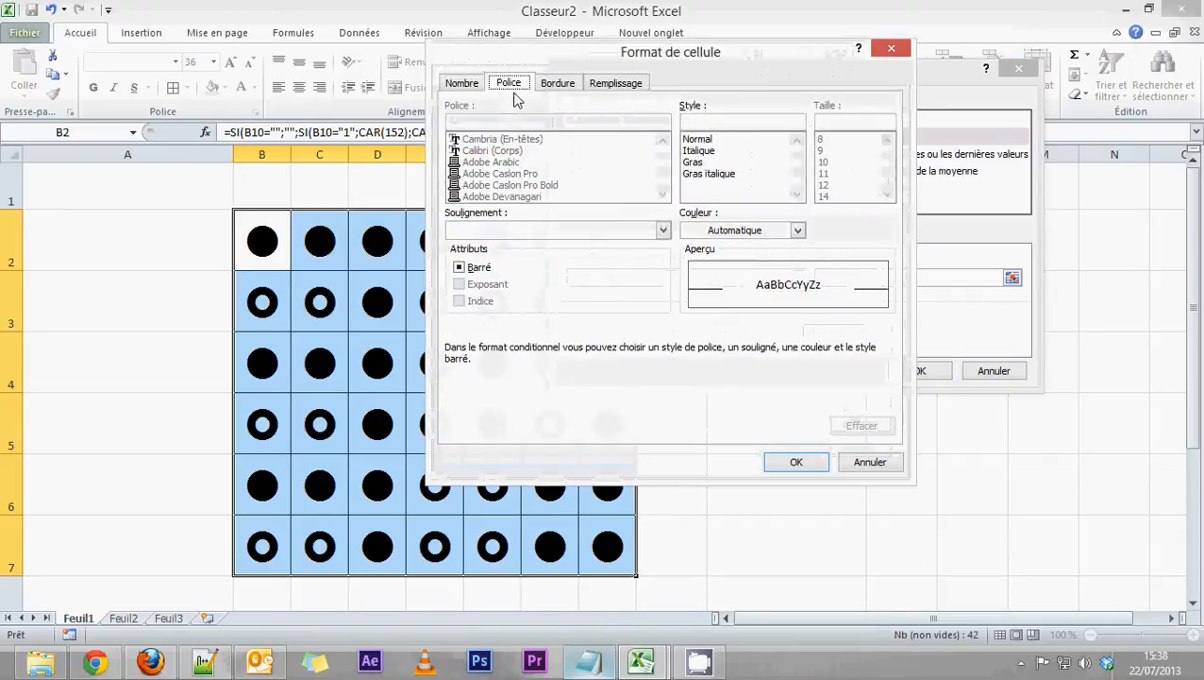
pyautogui.click(734, 229)
pyautogui.click(705, 379)
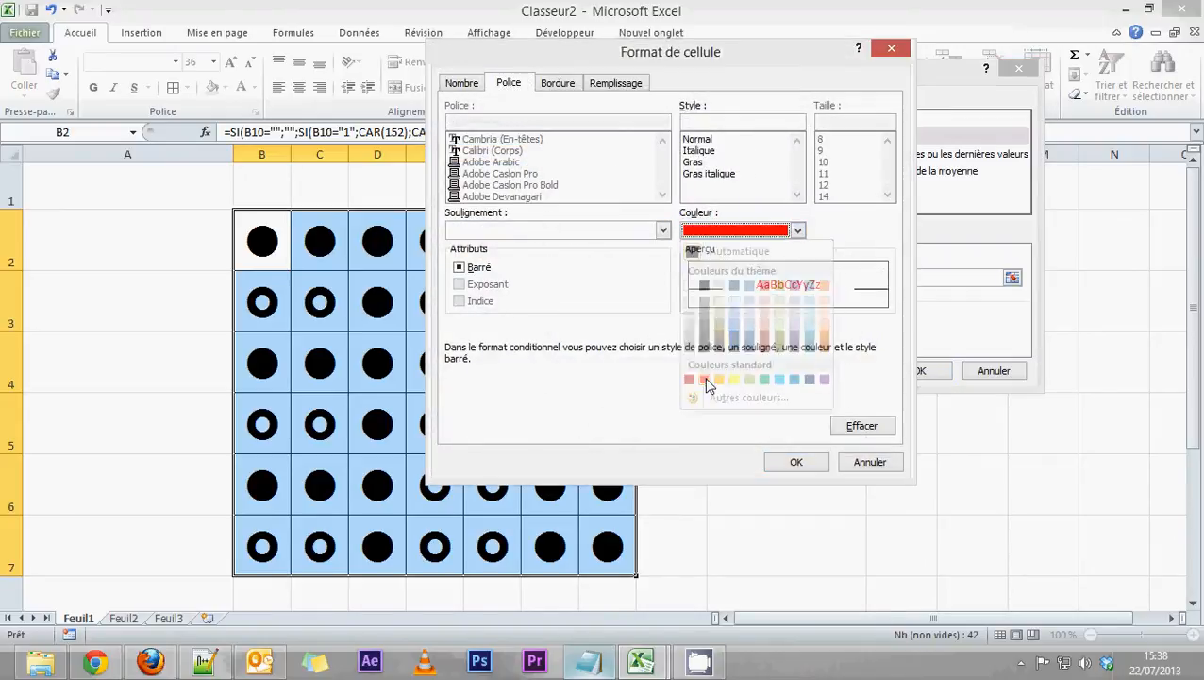
pyautogui.click(554, 86)
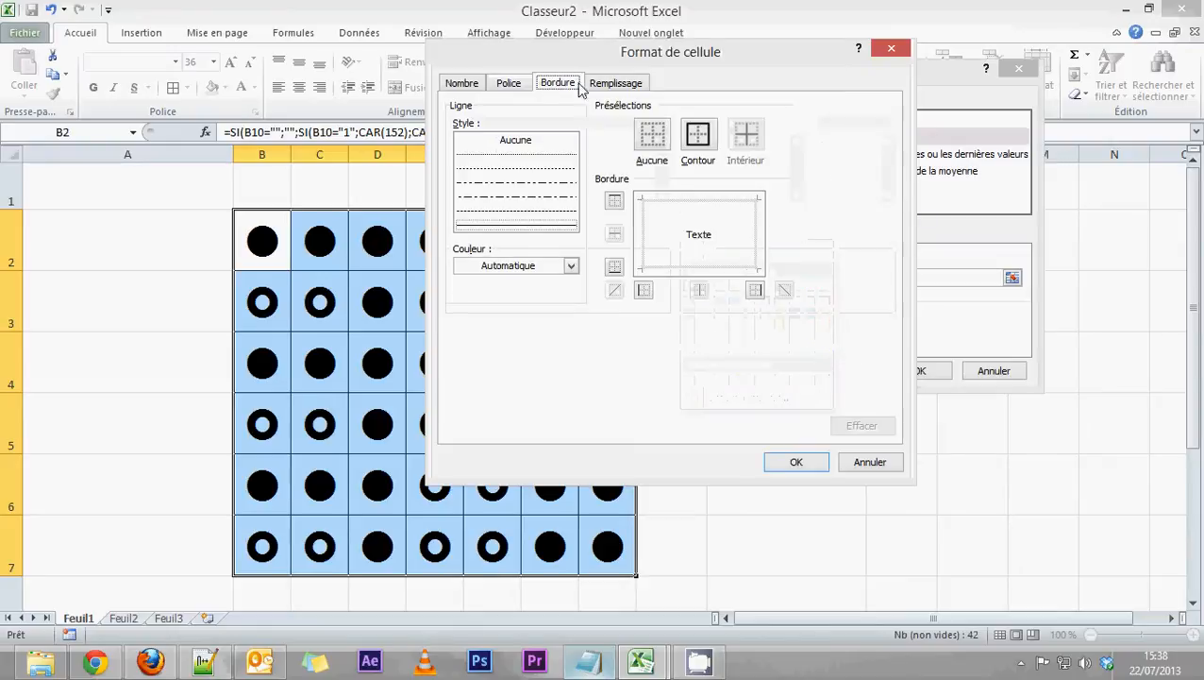
pyautogui.click(596, 86)
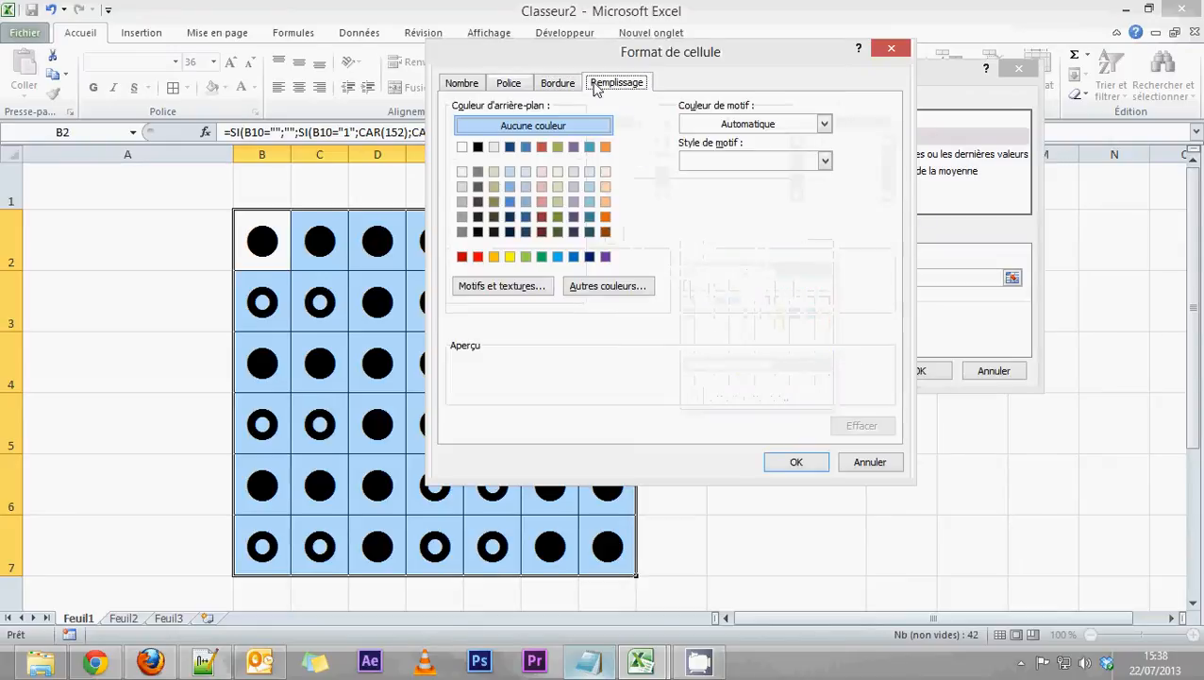
pyautogui.click(461, 186)
pyautogui.click(820, 464)
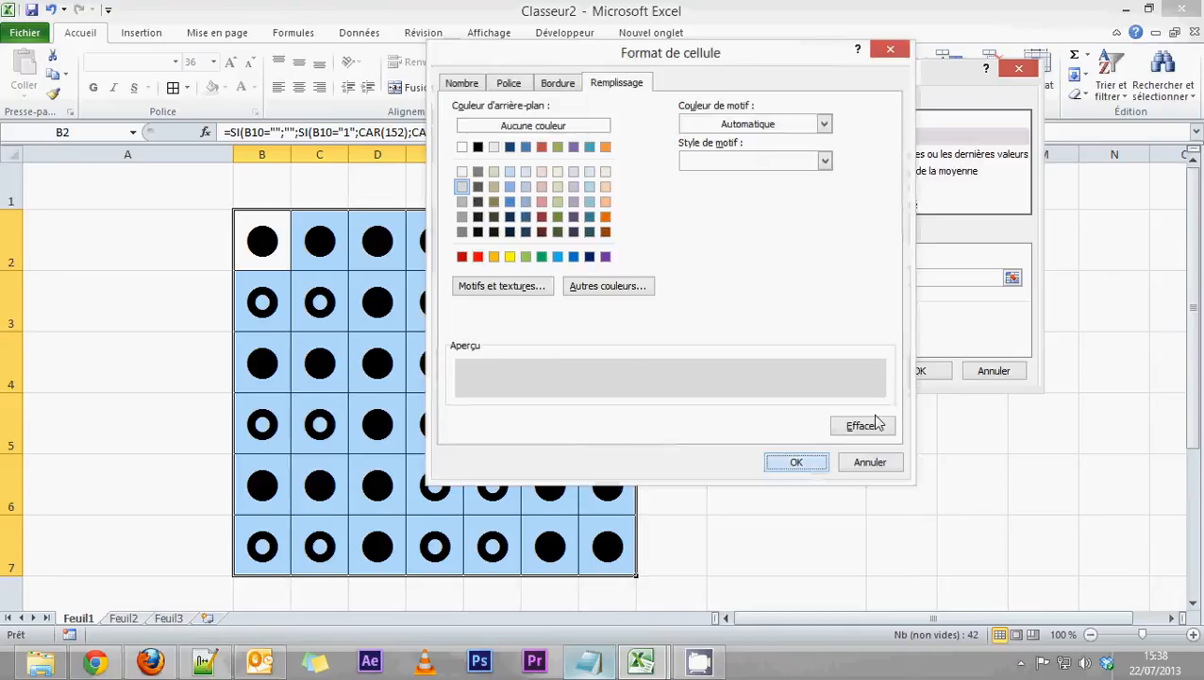
pyautogui.click(920, 371)
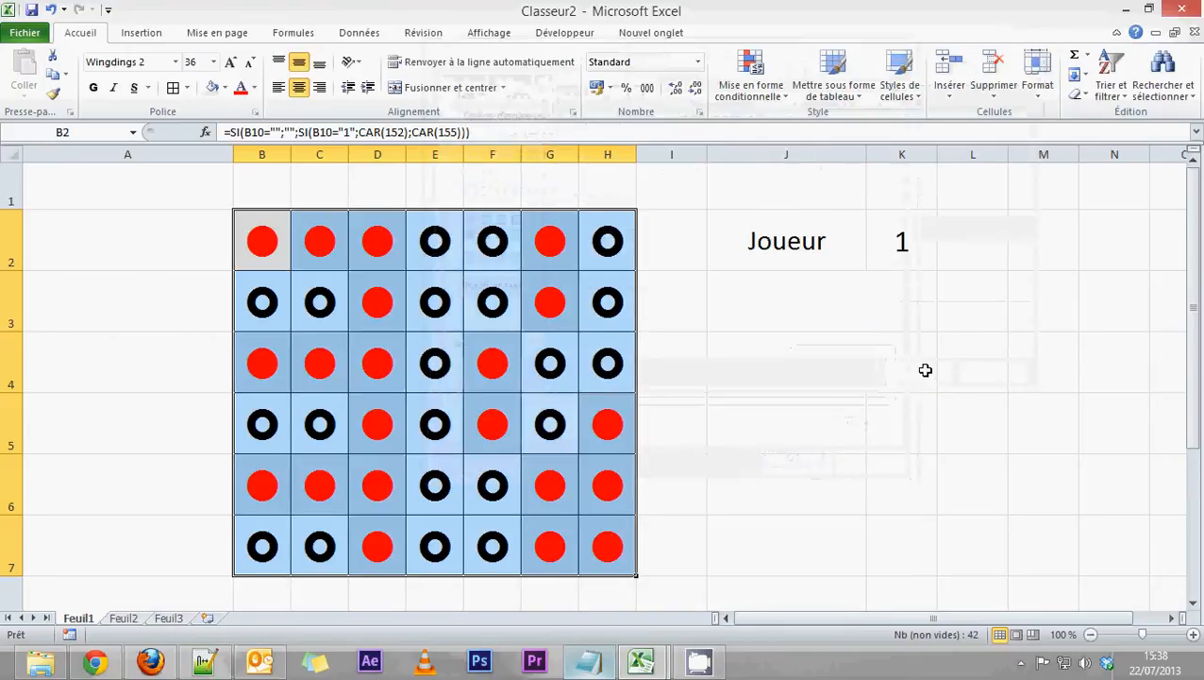
pyautogui.click(761, 473)
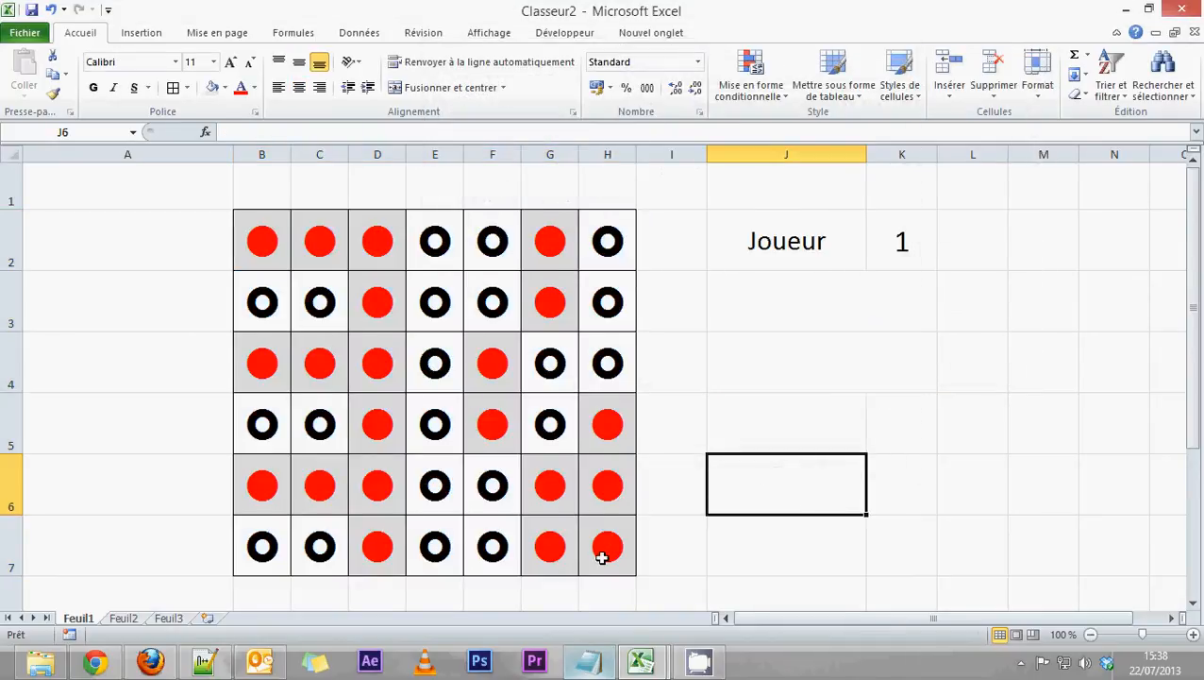
pyautogui.click(550, 243)
pyautogui.click(276, 239)
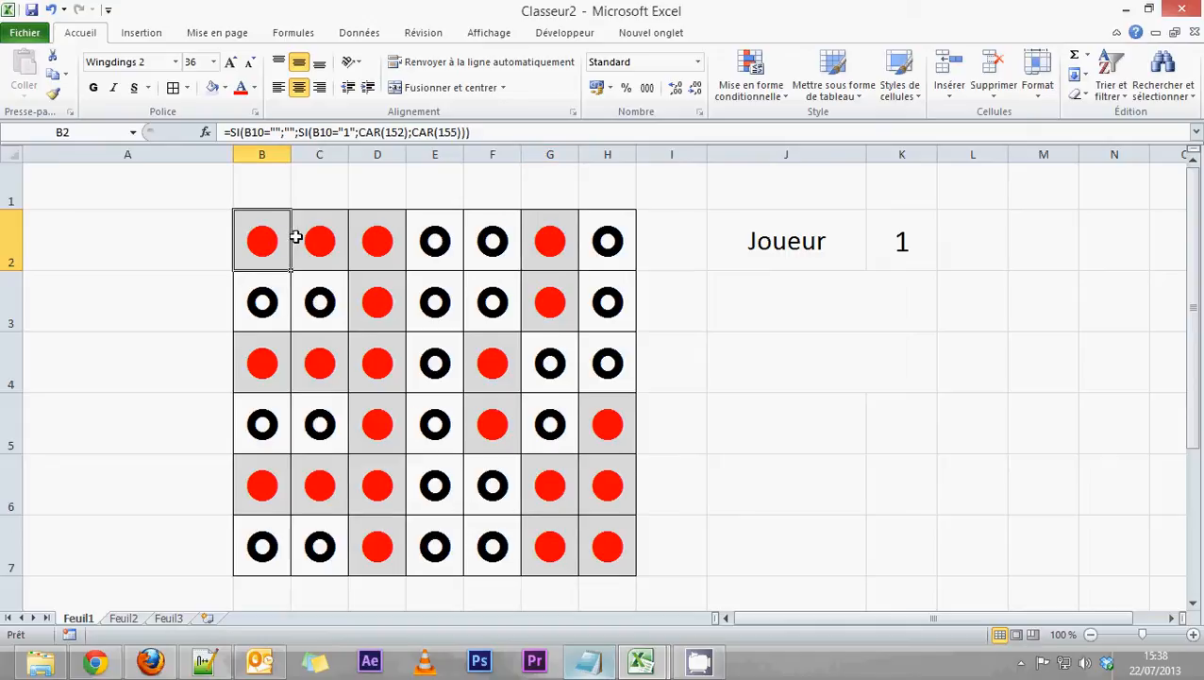
pyautogui.click(299, 239)
pyautogui.click(391, 239)
pyautogui.click(549, 239)
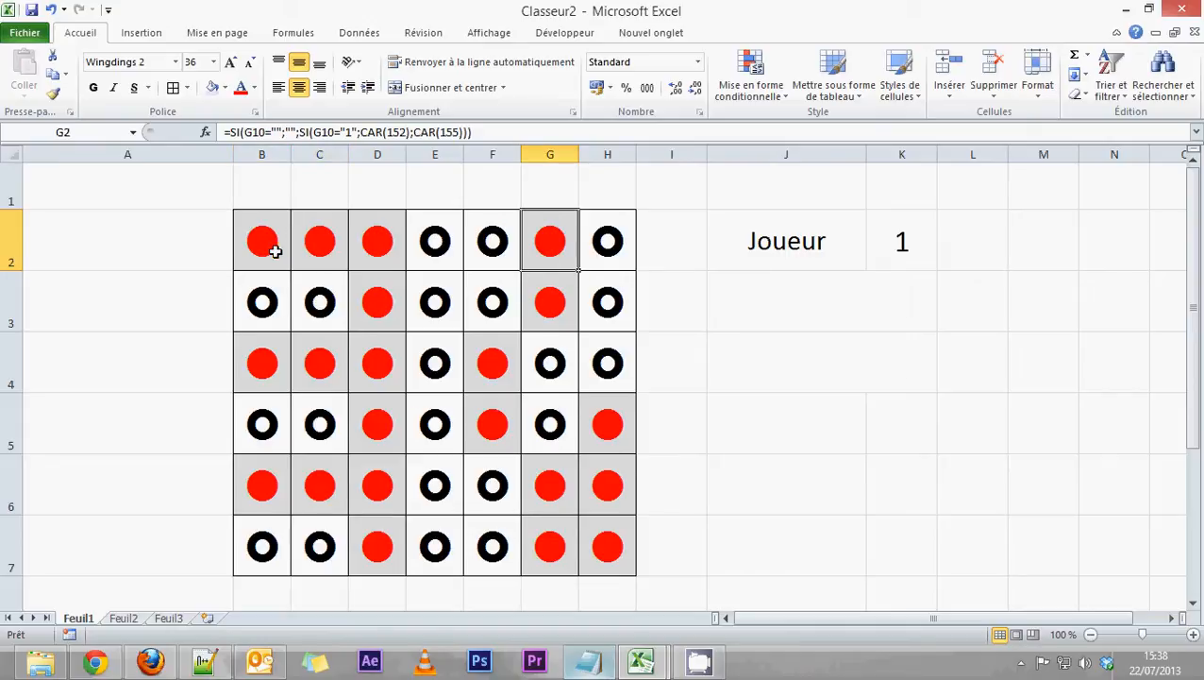
# Step: Start a second conditional formatting rule on B2:H7 for cells whose value is equal to =car(155)
pyautogui.moveTo(259, 247); pyautogui.dragTo(619, 510)
pyautogui.click(752, 93)
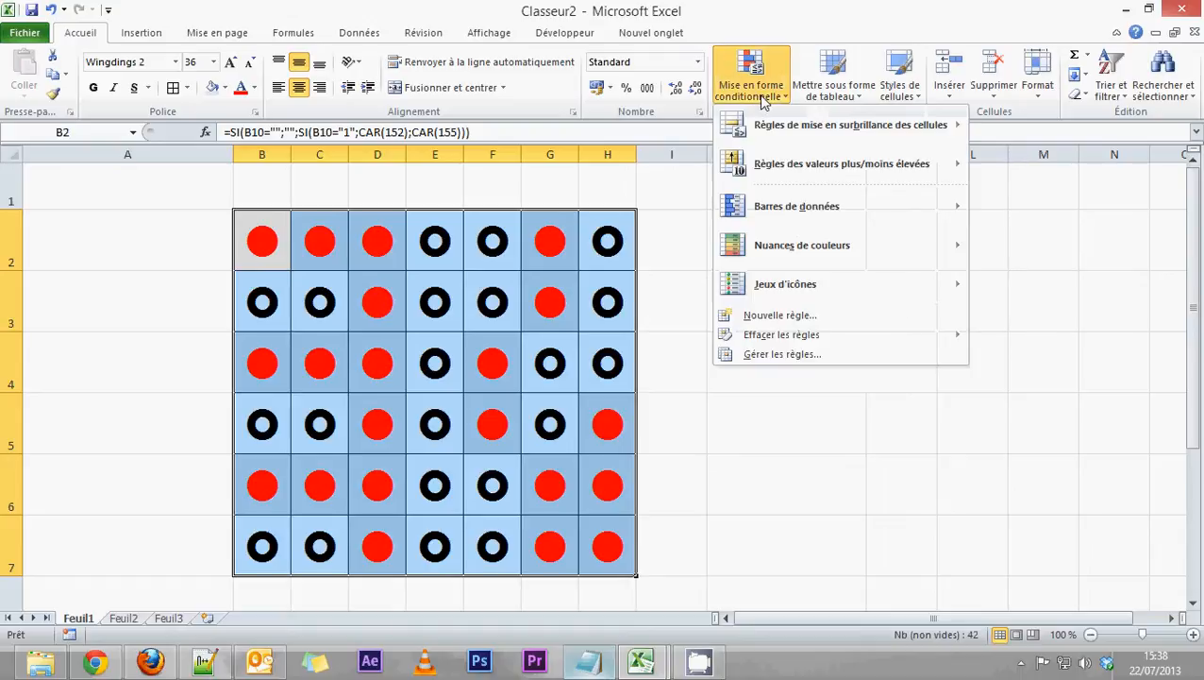
pyautogui.click(758, 314)
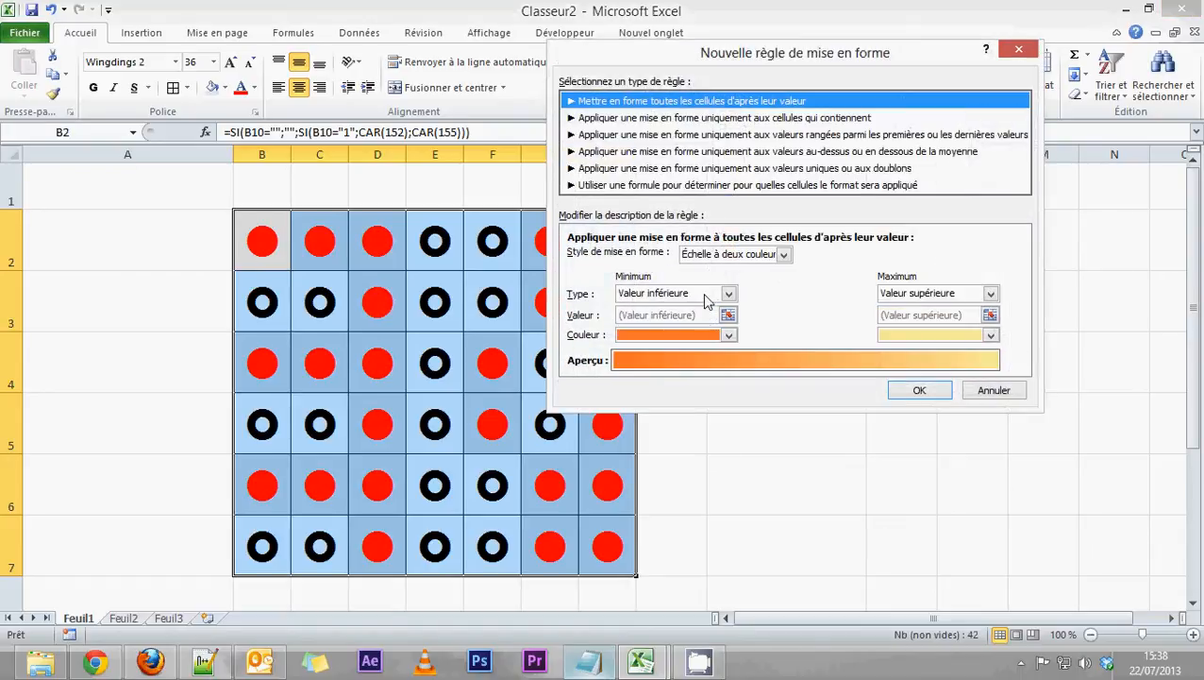
pyautogui.click(668, 117)
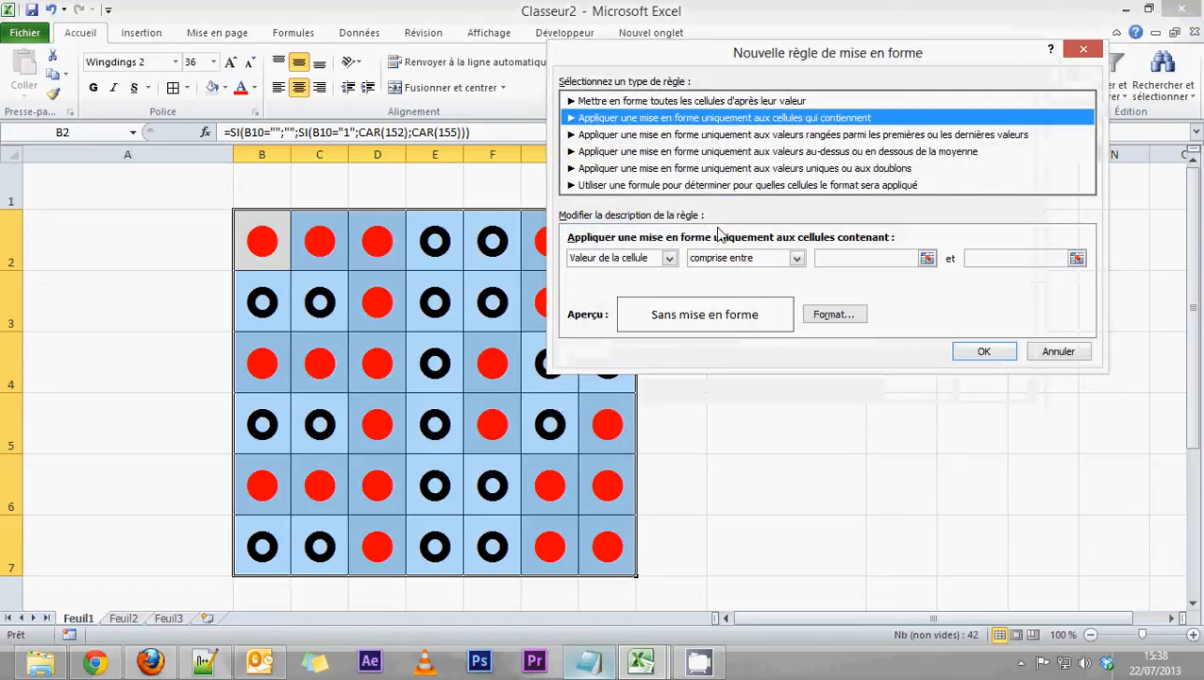
pyautogui.click(745, 258)
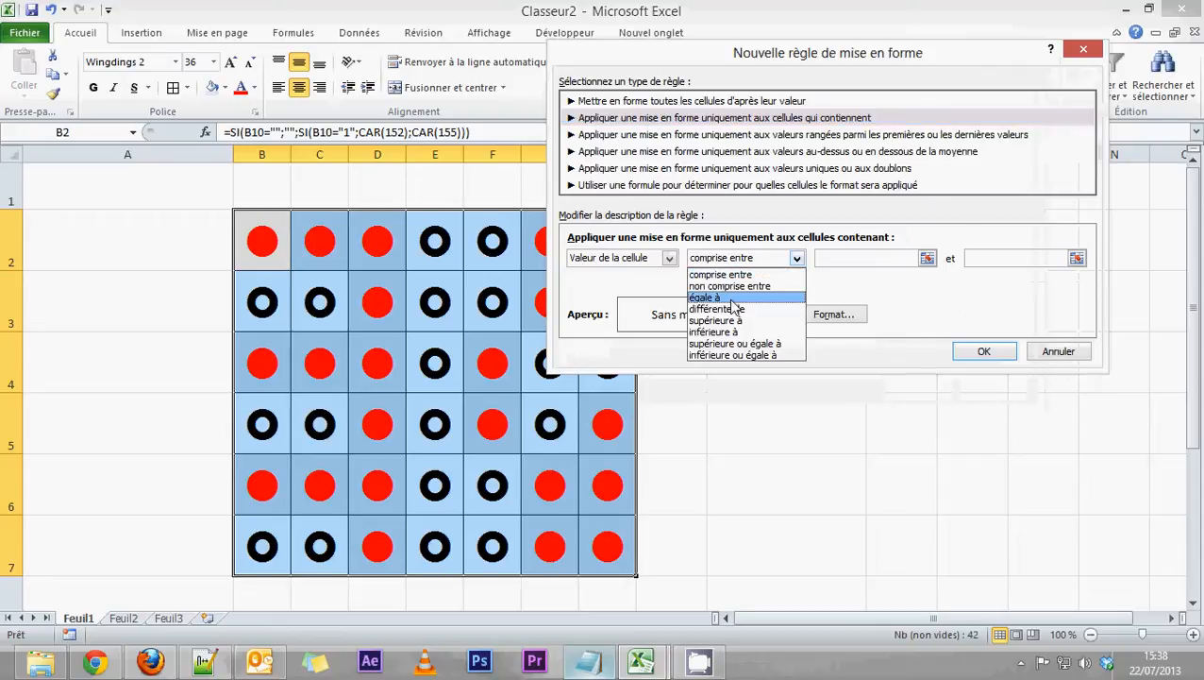
pyautogui.click(718, 298)
pyautogui.click(867, 258)
pyautogui.write('=car(155')
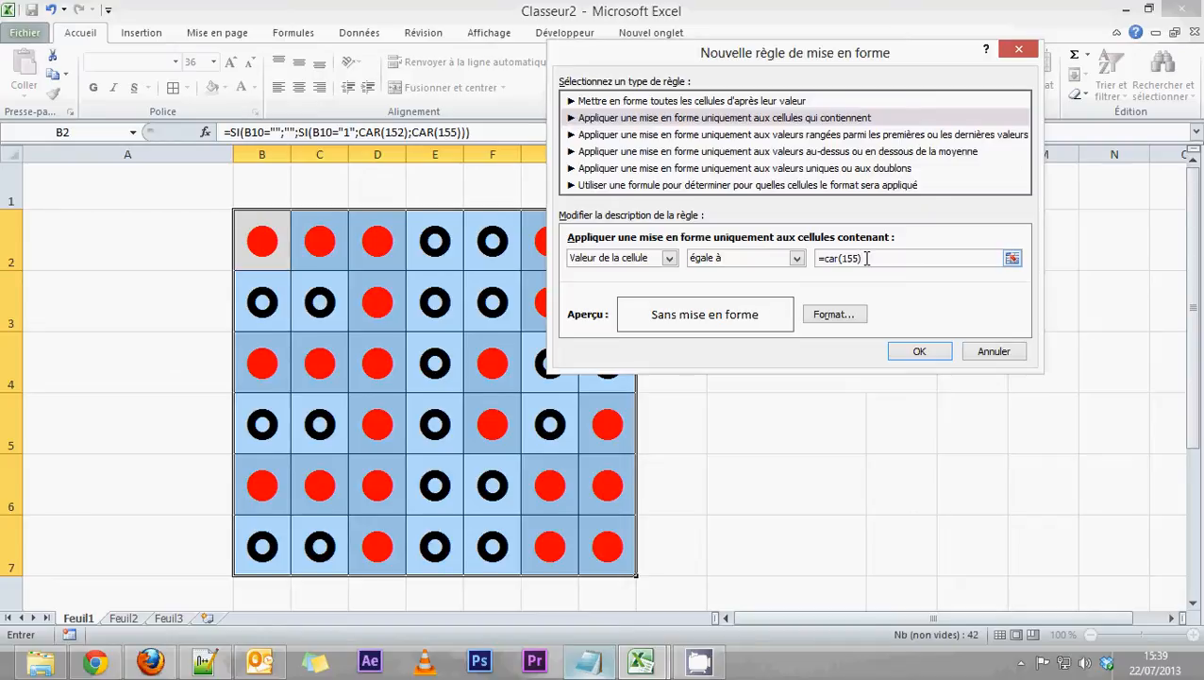
# Step: Give the =car(155) rule a green font and the same light grey fill, and apply it to the grid
pyautogui.click(837, 315)
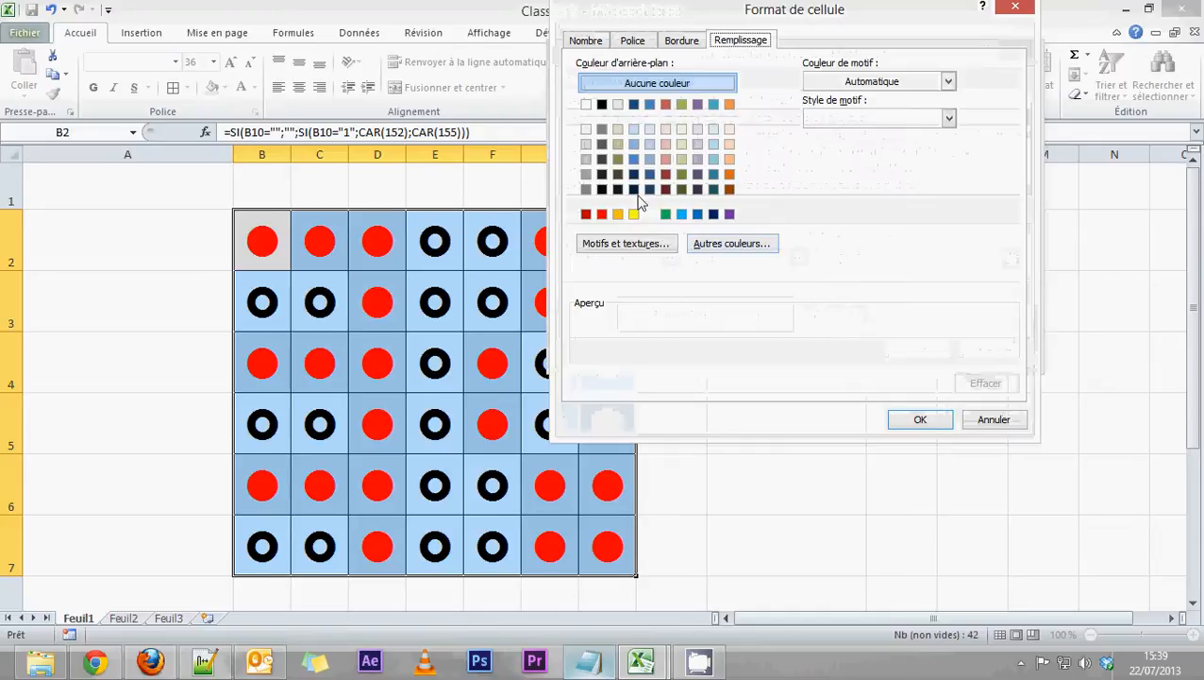
pyautogui.click(646, 40)
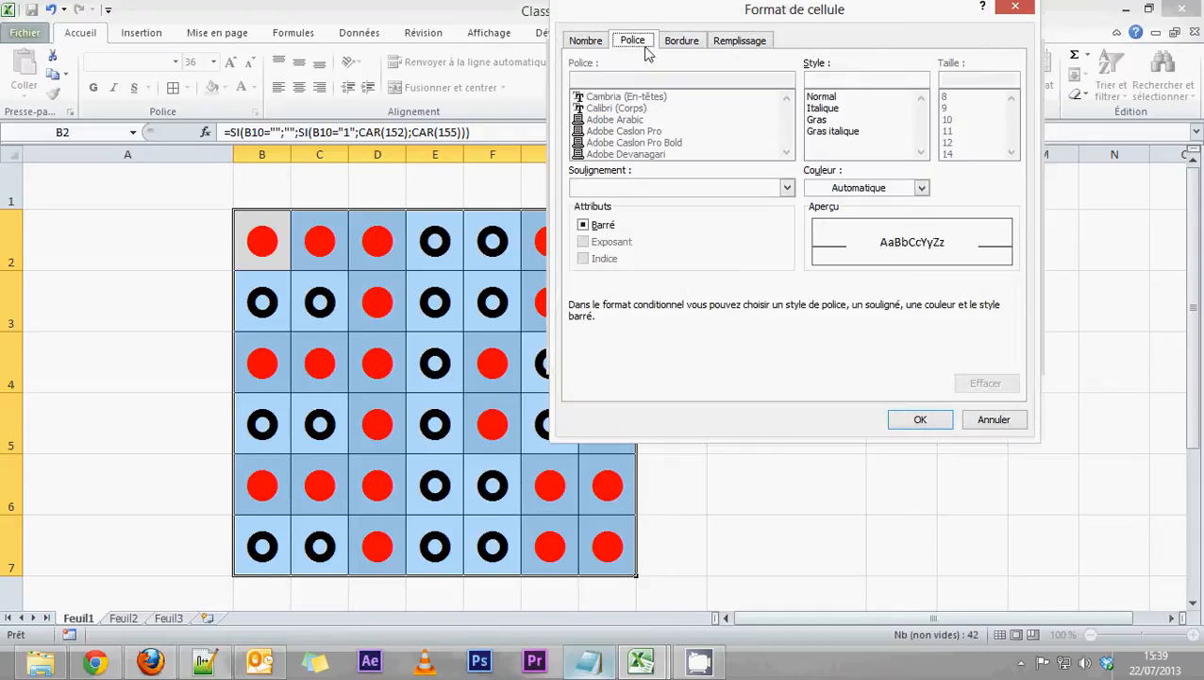
pyautogui.click(877, 188)
pyautogui.click(888, 337)
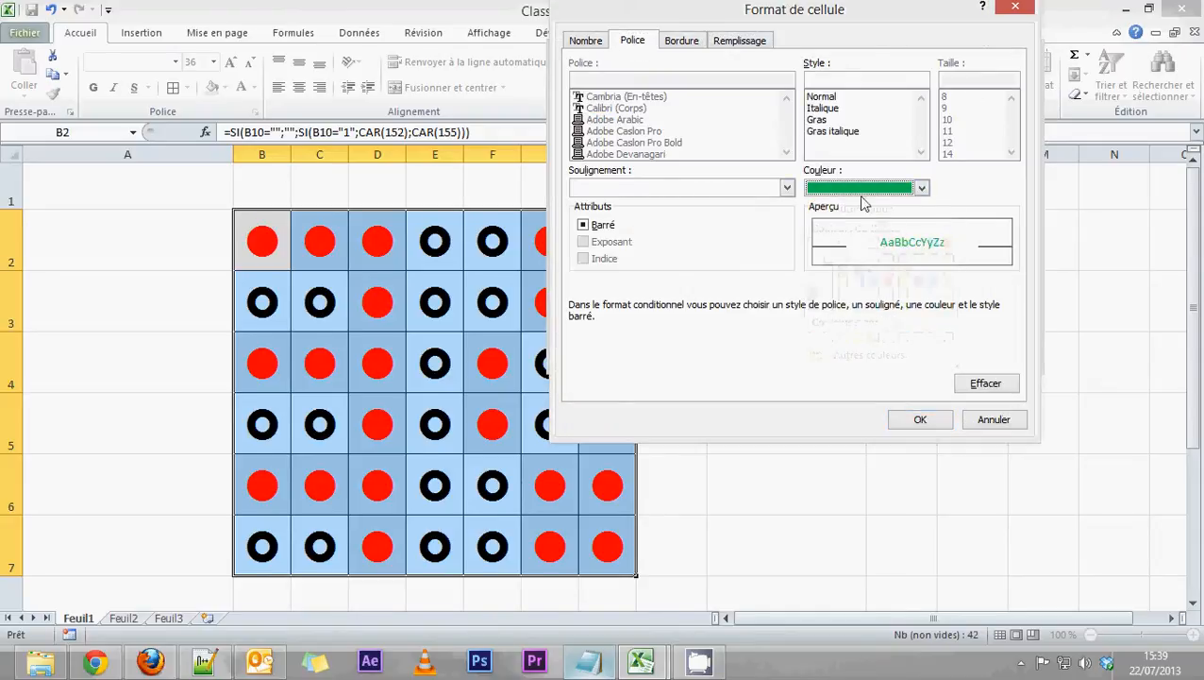
pyautogui.click(725, 39)
pyautogui.click(586, 143)
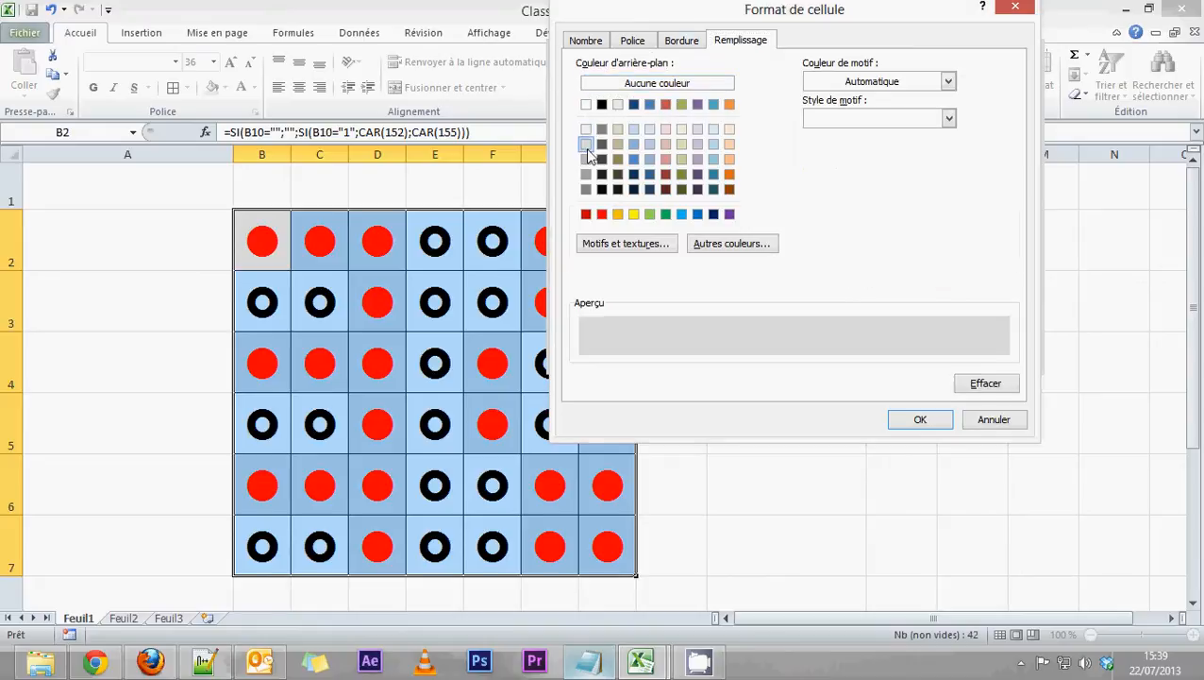
pyautogui.click(921, 421)
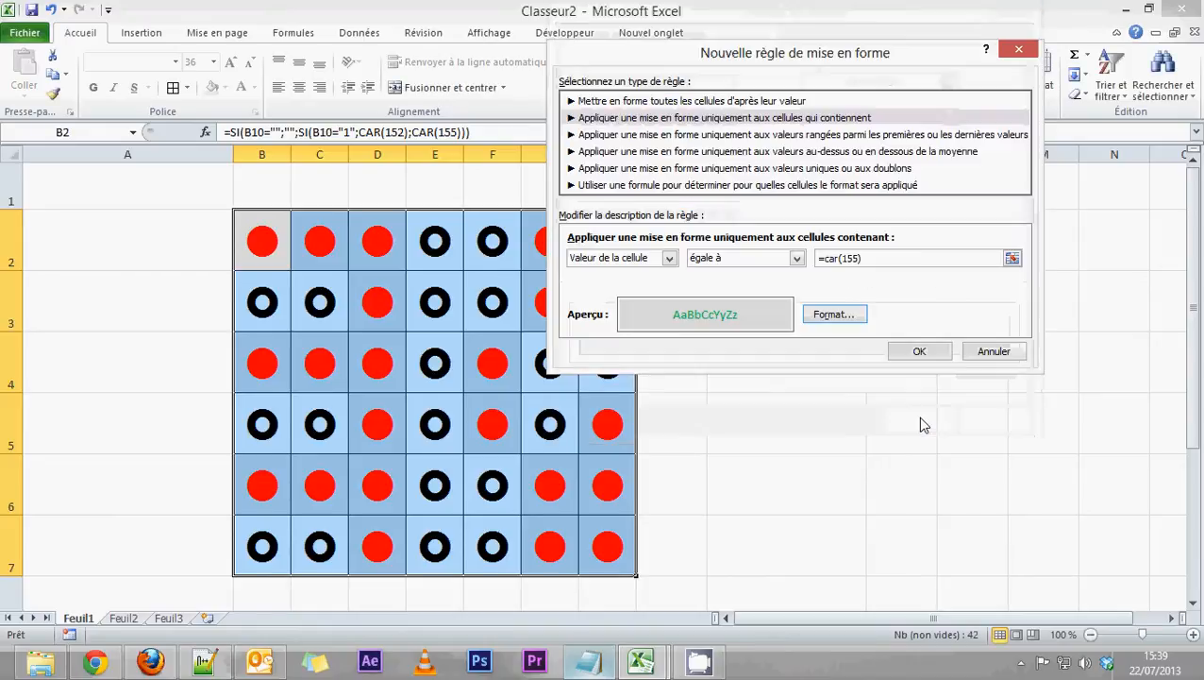
pyautogui.click(915, 351)
pyautogui.click(607, 406)
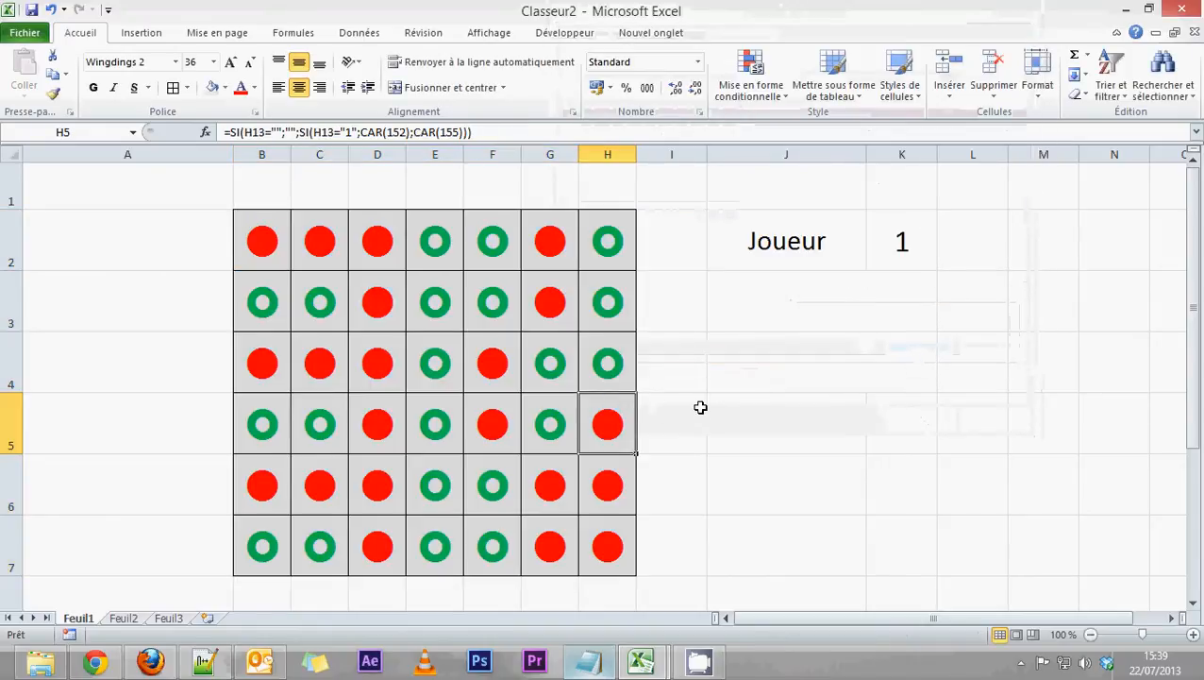
pyautogui.scroll(-2, 708, 404)
pyautogui.scroll(2, 708, 404)
pyautogui.scroll(-1, 642, 368)
pyautogui.scroll(1, 576, 312)
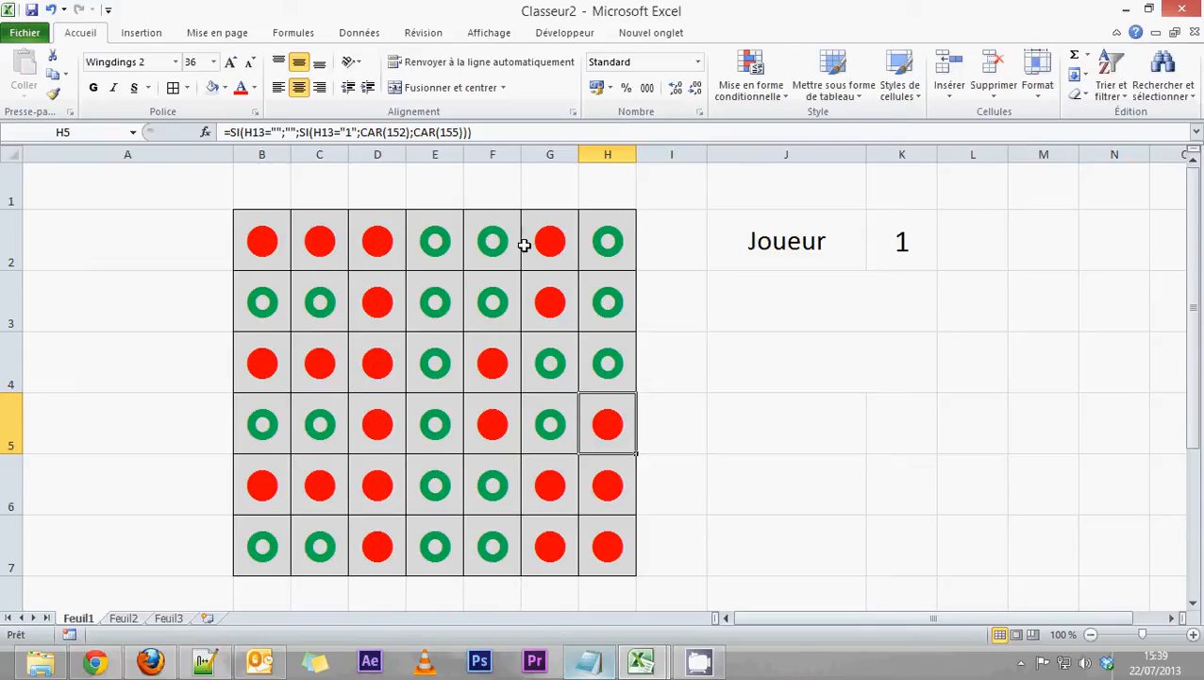
# Step: Delete the "Joueur" label and the player number from cells J2:K2
pyautogui.moveTo(774, 239); pyautogui.dragTo(874, 242)
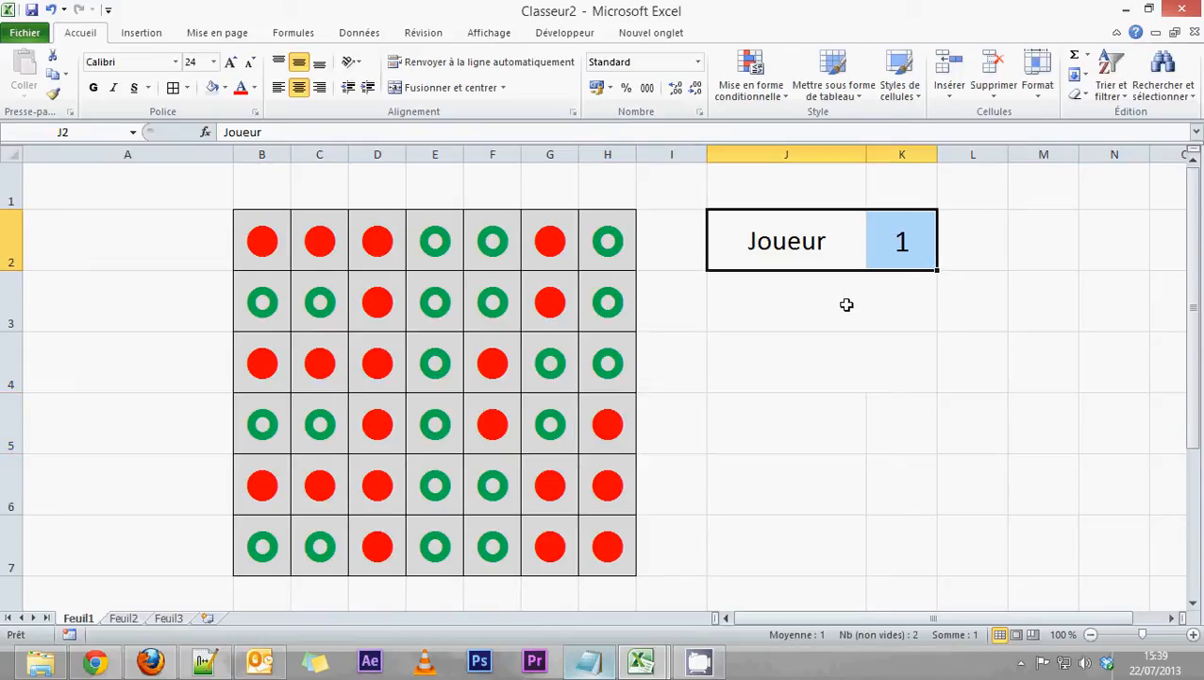
pyautogui.click(857, 300)
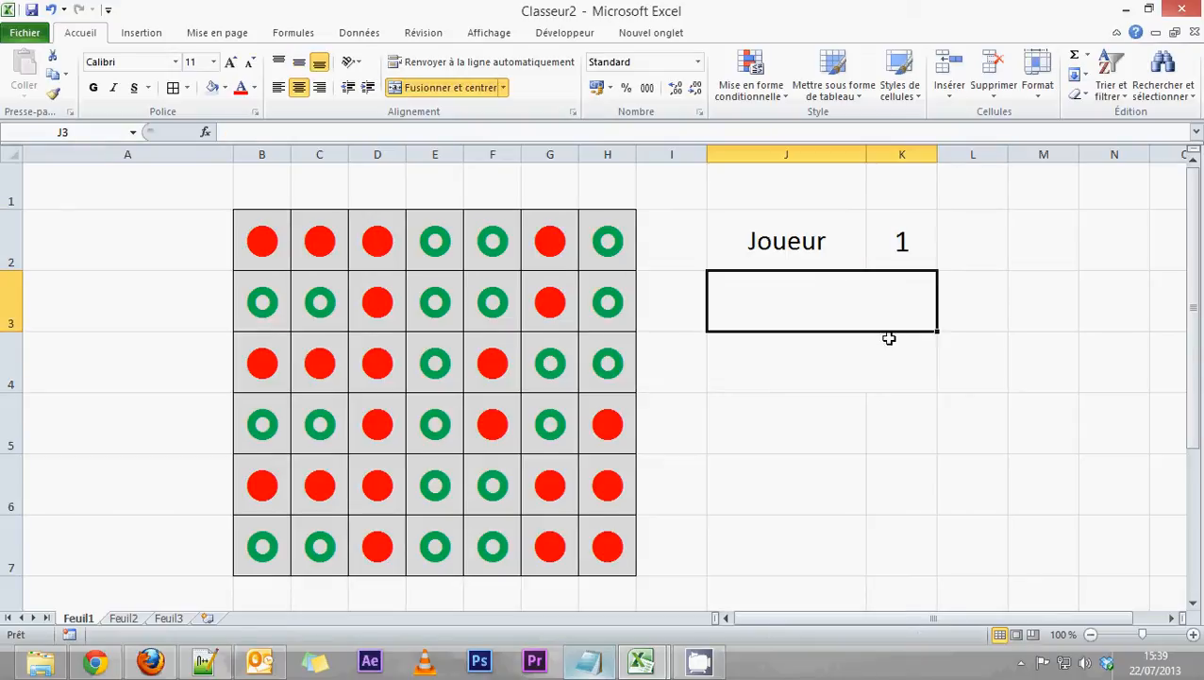
pyautogui.click(904, 239)
pyautogui.moveTo(831, 240); pyautogui.dragTo(778, 241)
pyautogui.click(876, 302)
pyautogui.press('Delete')
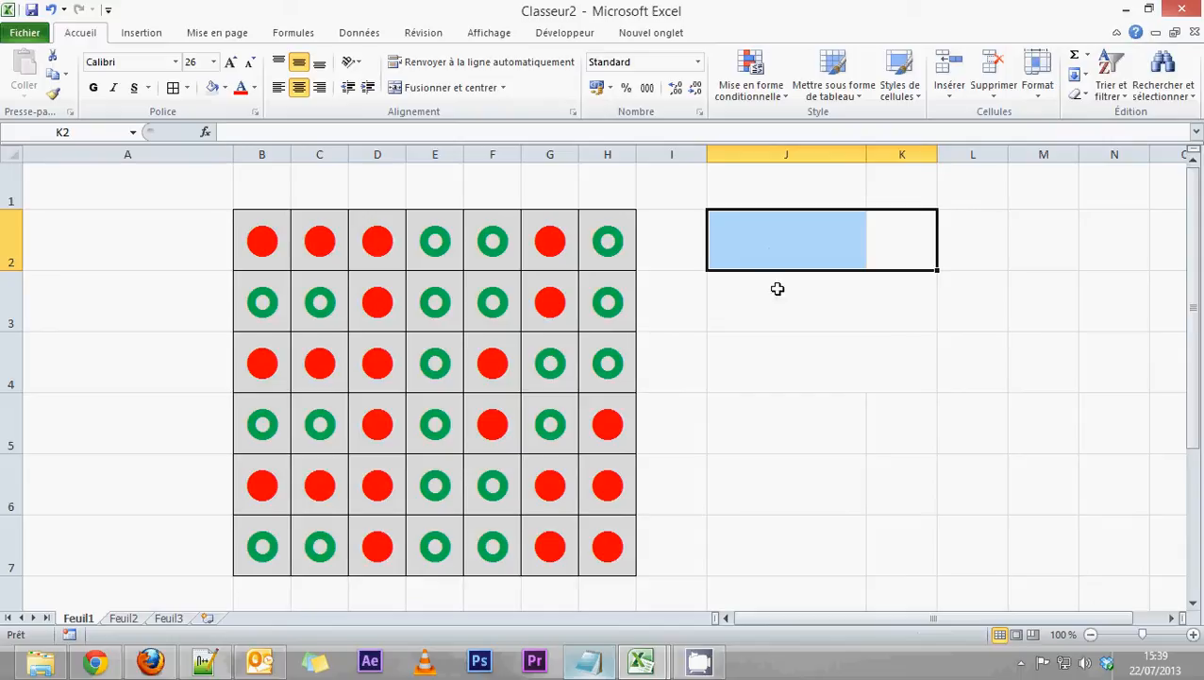
# Step: Merge and centre the emptied cells J2:K2
pyautogui.click(815, 304)
pyautogui.moveTo(888, 226); pyautogui.dragTo(791, 225)
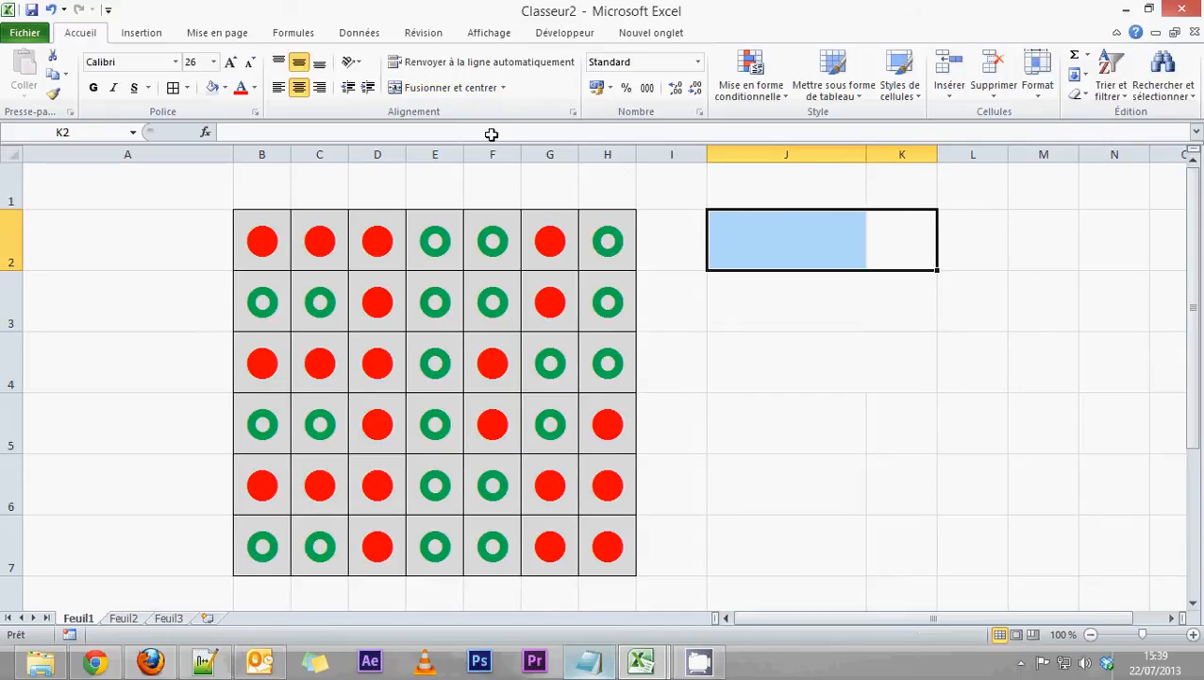
pyautogui.click(440, 87)
pyautogui.click(810, 383)
pyautogui.click(797, 247)
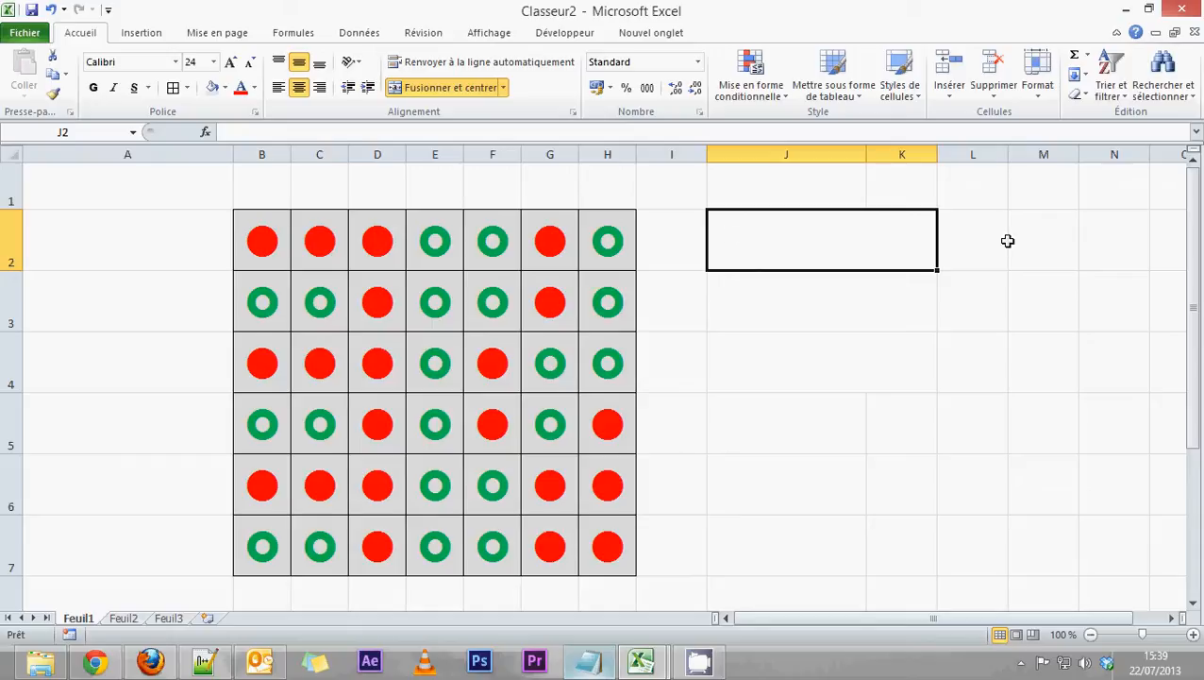
pyautogui.click(697, 325)
pyautogui.click(785, 315)
pyautogui.click(768, 368)
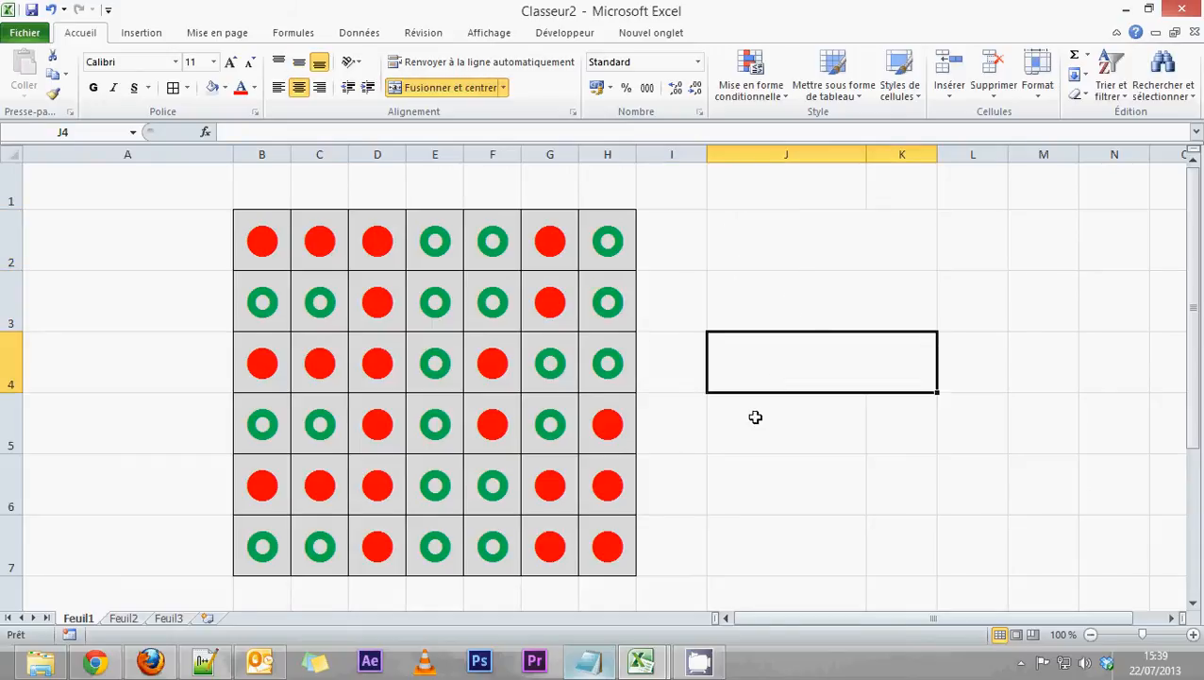
# Step: Dismiss the incoming e-mail notification covering the worksheet
pyautogui.scroll(-1, 753, 421)
pyautogui.scroll(-1, 753, 421)
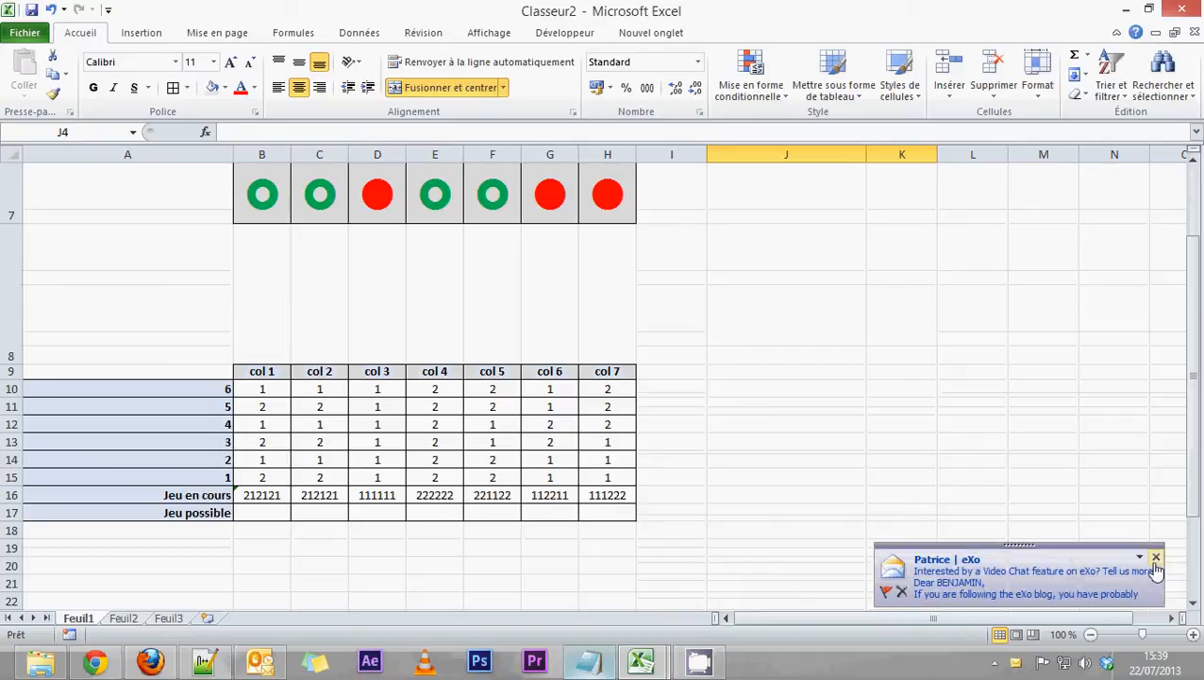
pyautogui.click(1155, 558)
pyautogui.click(734, 372)
pyautogui.press('BackSpace')
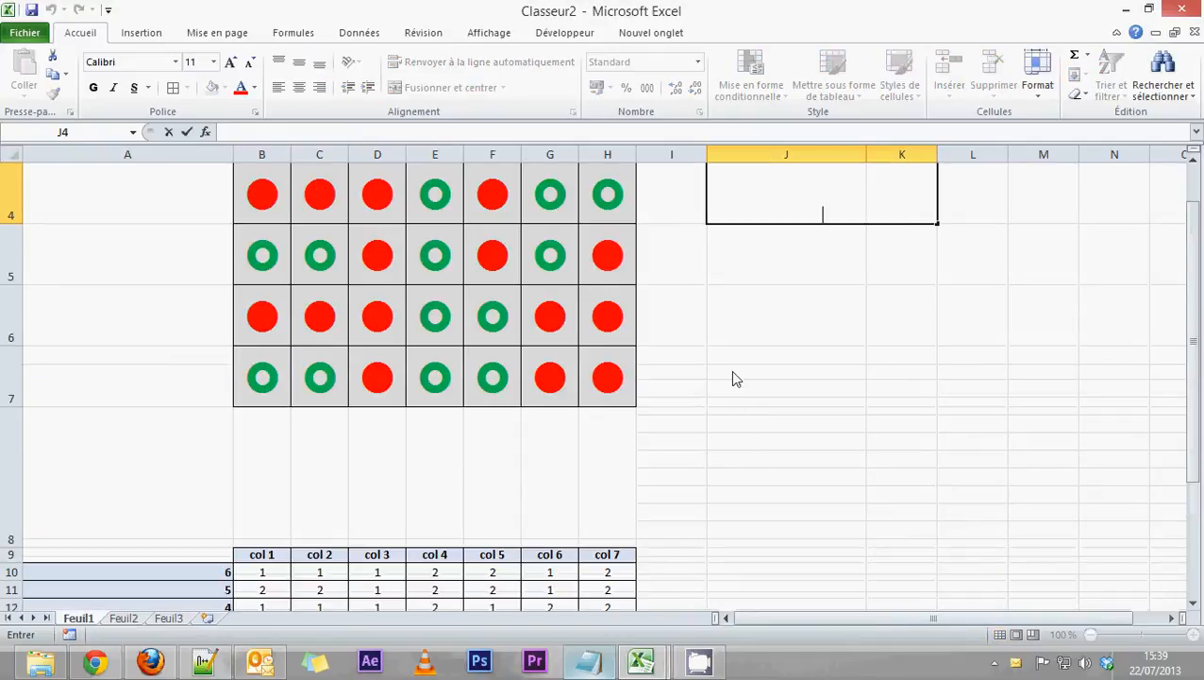
pyautogui.click(732, 371)
# Step: Enter "Joueur" in J9 and give it the bold, centred, light blue formatting of the column headings
pyautogui.scroll(-1, 735, 429)
pyautogui.click(746, 371)
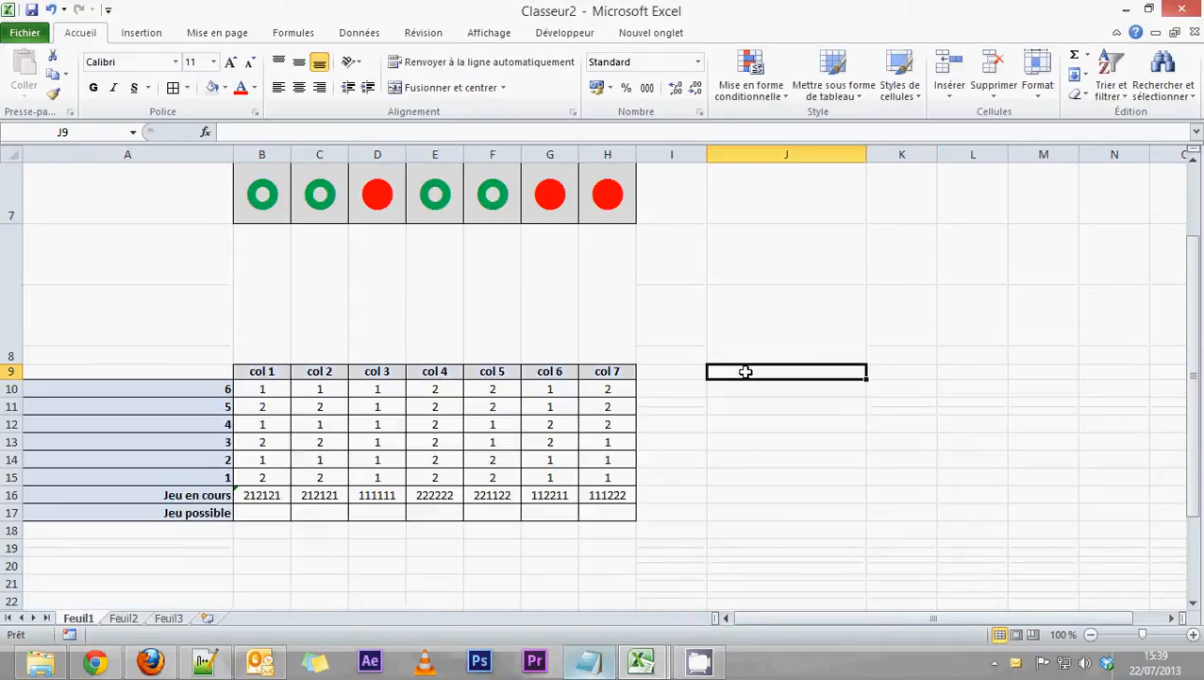
pyautogui.write('Joeu')
pyautogui.press('BackSpace')
pyautogui.press('BackSpace')
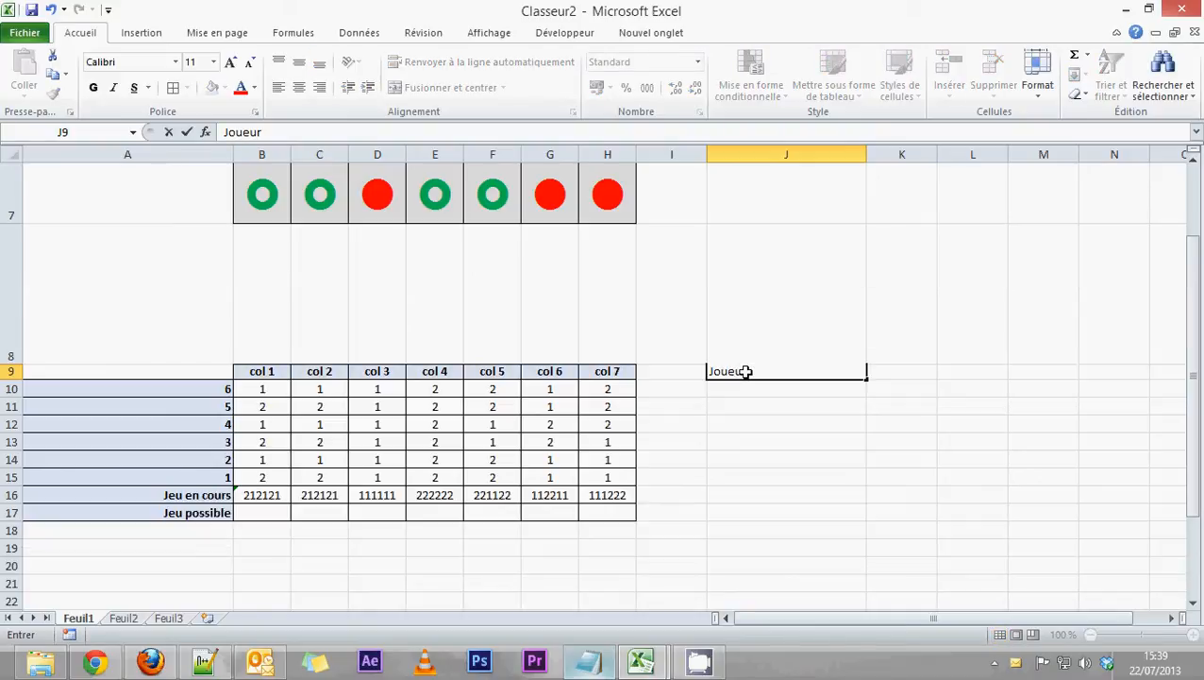
pyautogui.write('ueur')
pyautogui.click(876, 372)
pyautogui.click(836, 371)
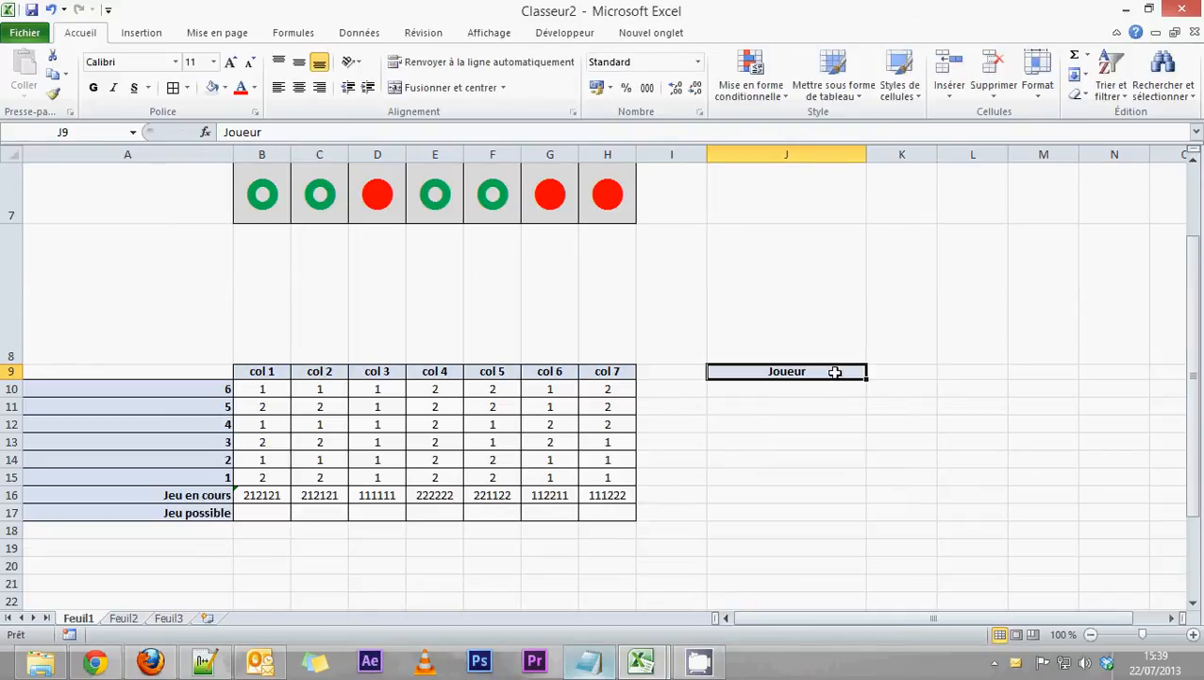
# Step: Extend the heading in J9 to read "Joueur actif"
pyautogui.click(797, 388)
pyautogui.doubleClick(841, 373)
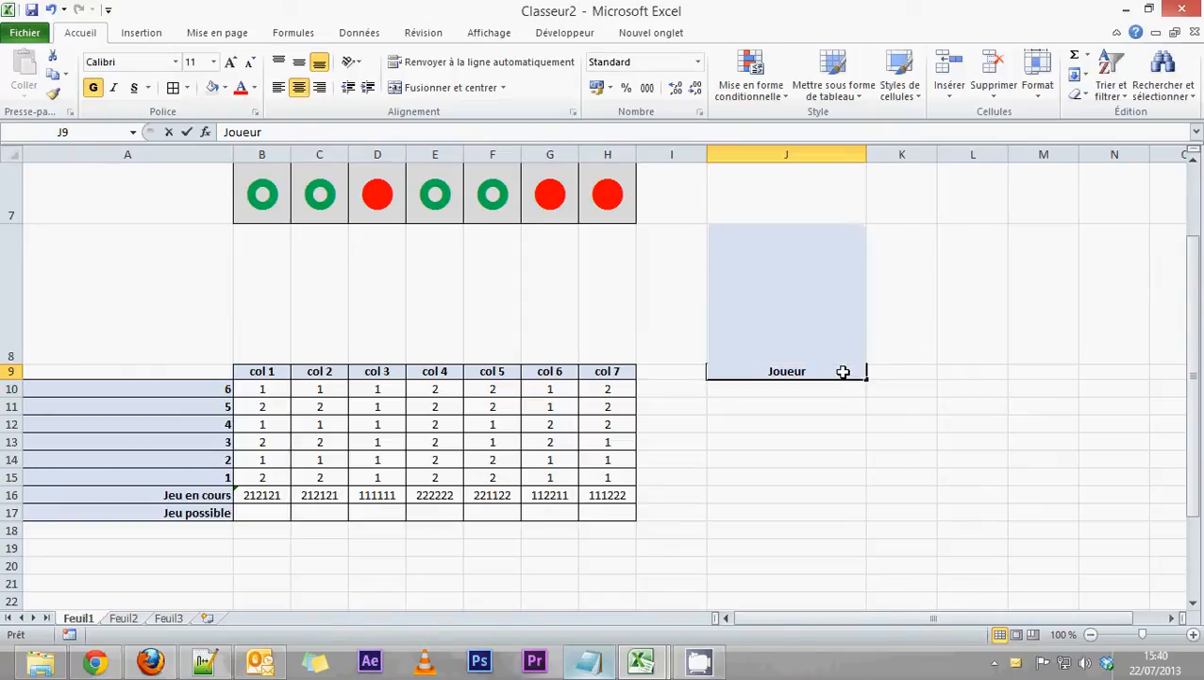
pyautogui.write('actif')
pyautogui.press('Return')
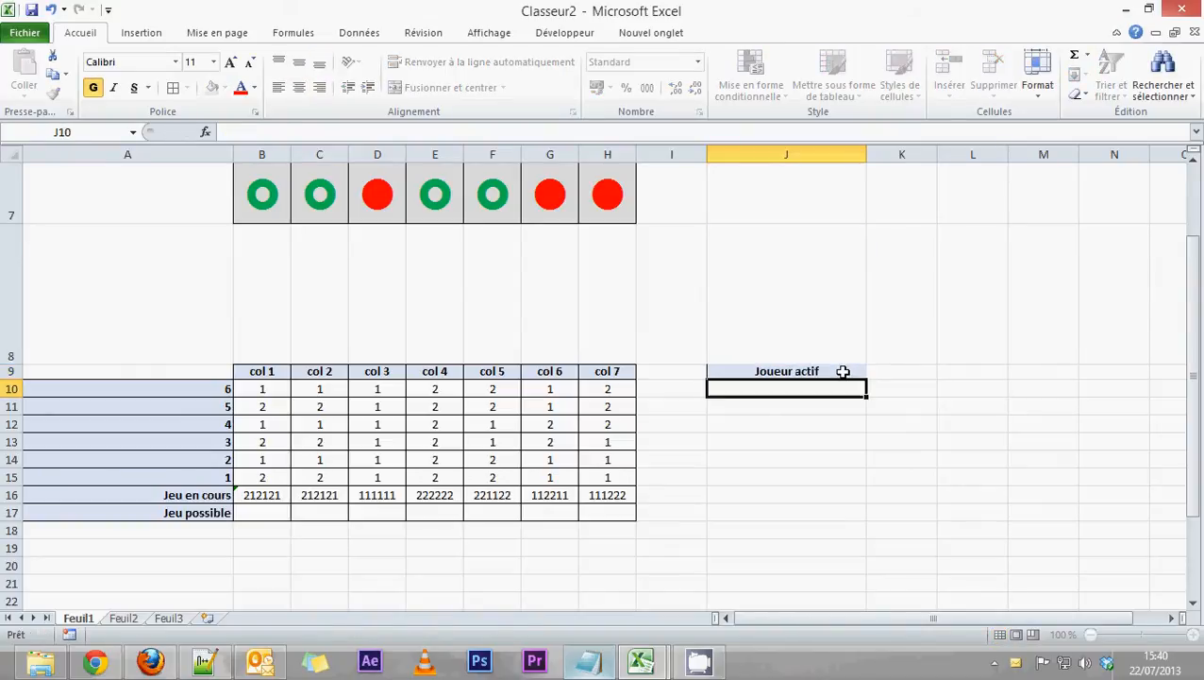
# Step: Enter the label "nbr de coup du joueur 1" in J10, below the active player heading
pyautogui.click(814, 402)
pyautogui.click(806, 388)
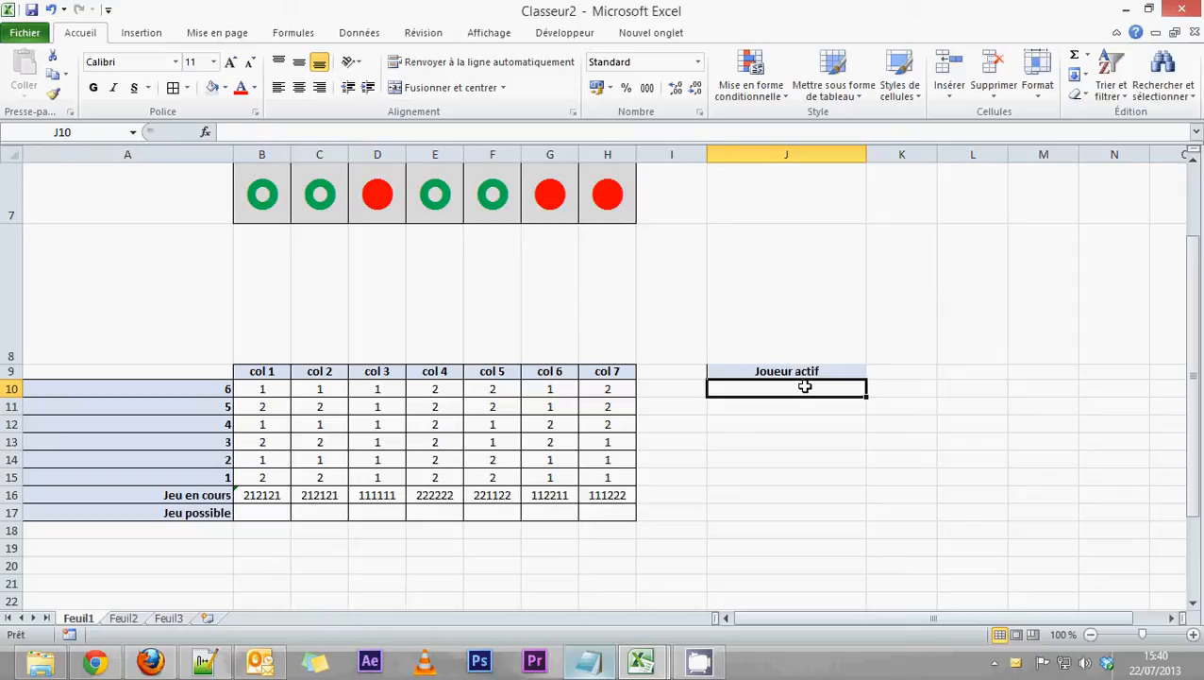
pyautogui.write('n')
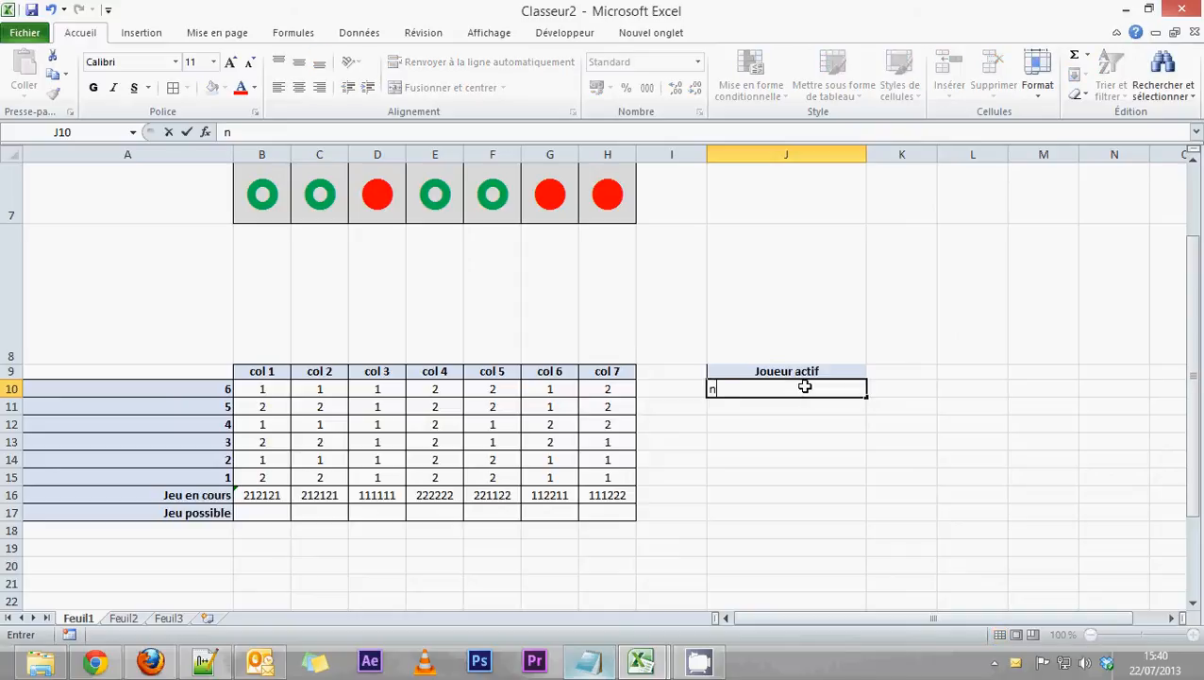
pyautogui.write('br de coup')
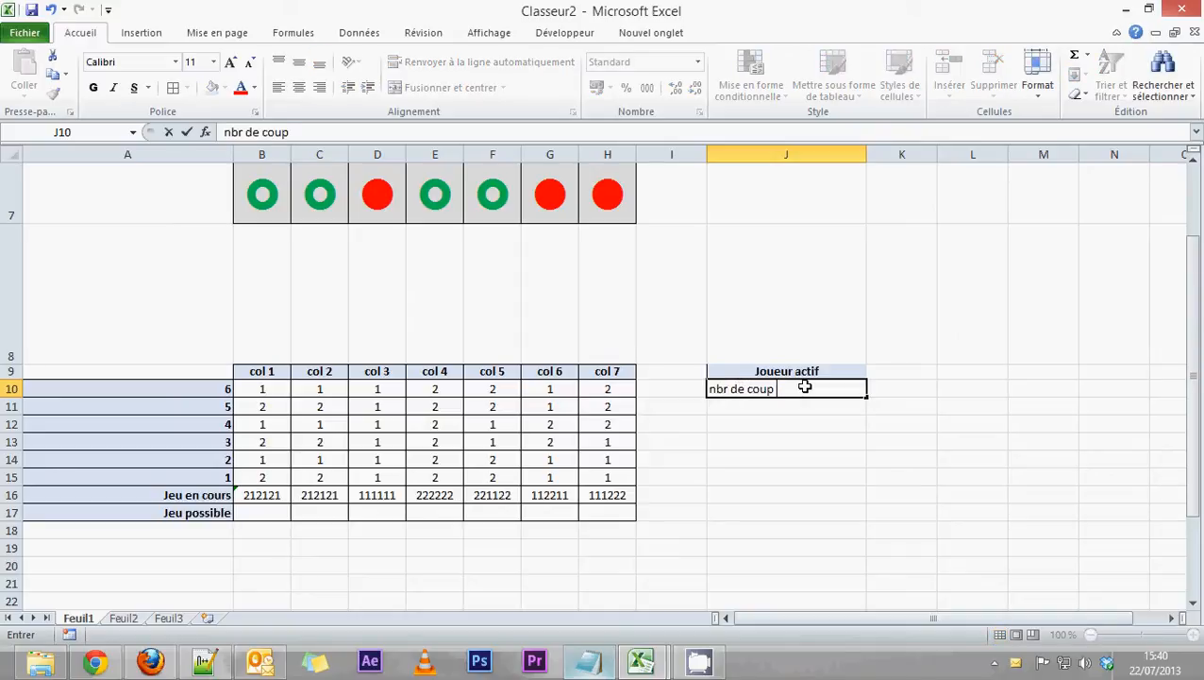
pyautogui.write(' du joueur')
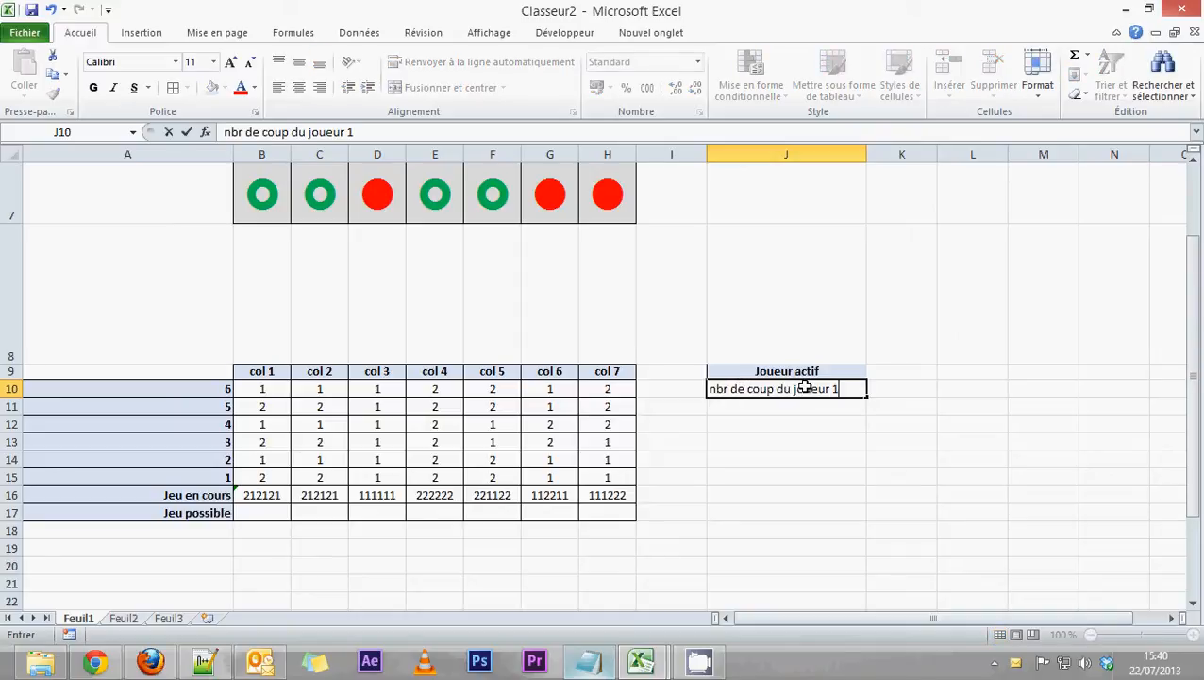
pyautogui.write(' 1')
pyautogui.click(783, 406)
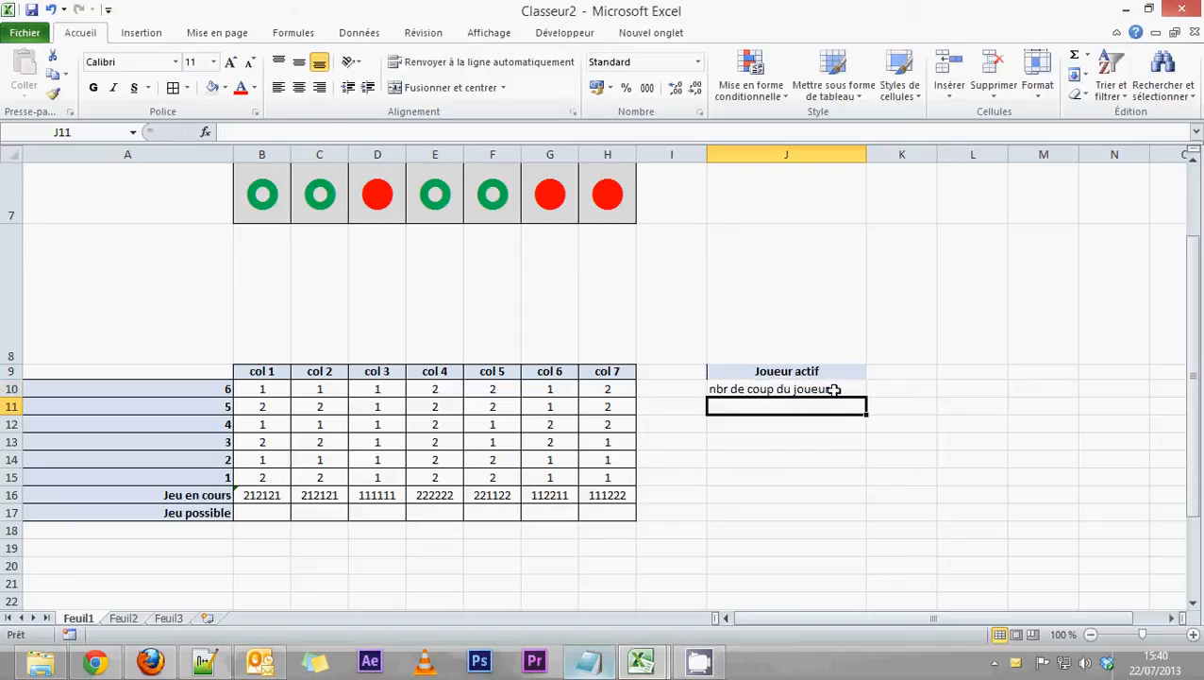
# Step: Fill the J10 label down to J11 to get "nbr de coup du joueur 2"
pyautogui.click(831, 389)
pyautogui.moveTo(867, 406); pyautogui.dragTo(867, 421)
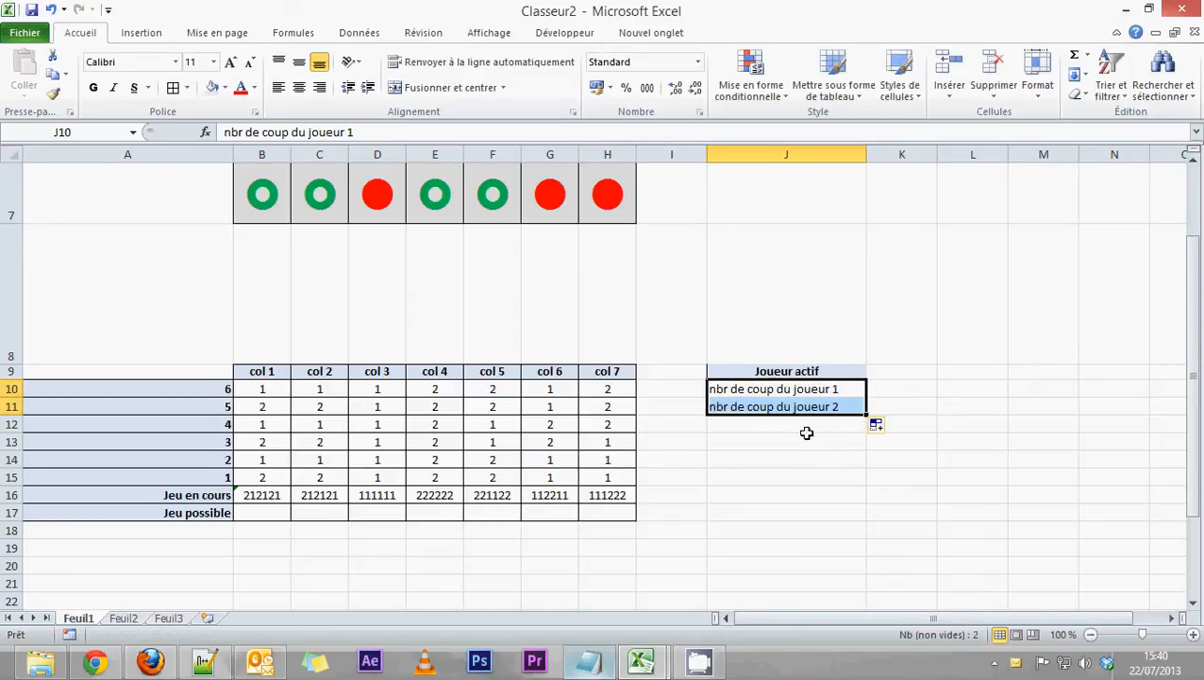
pyautogui.click(797, 430)
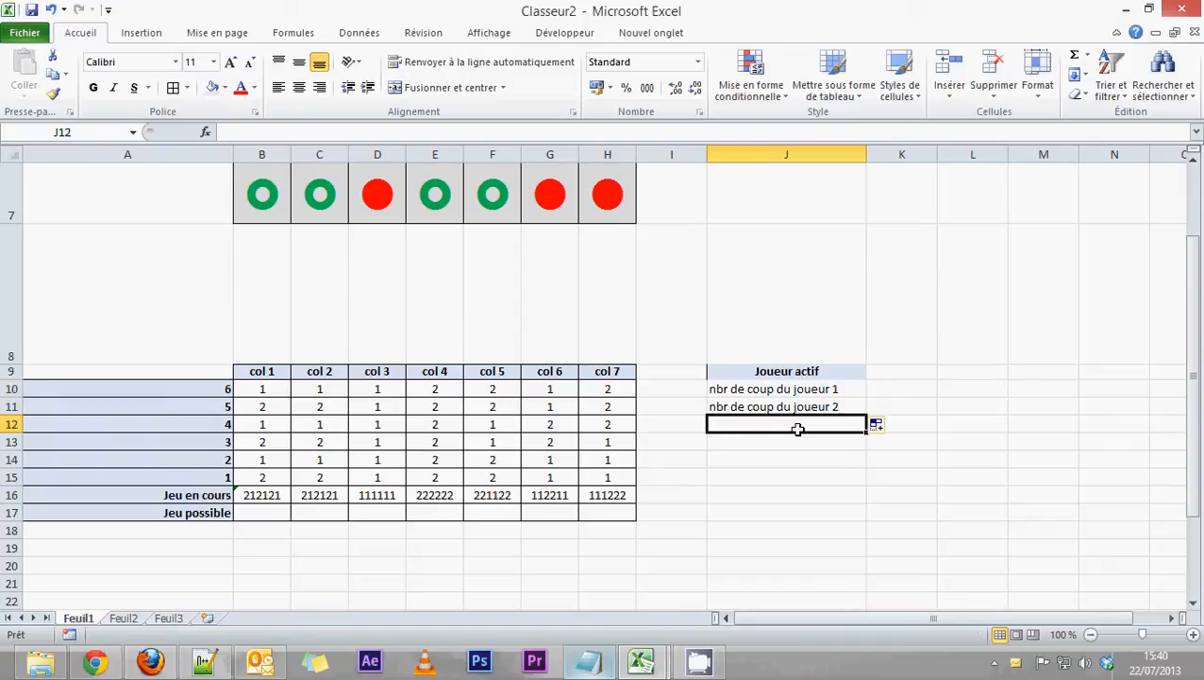
pyautogui.click(887, 400)
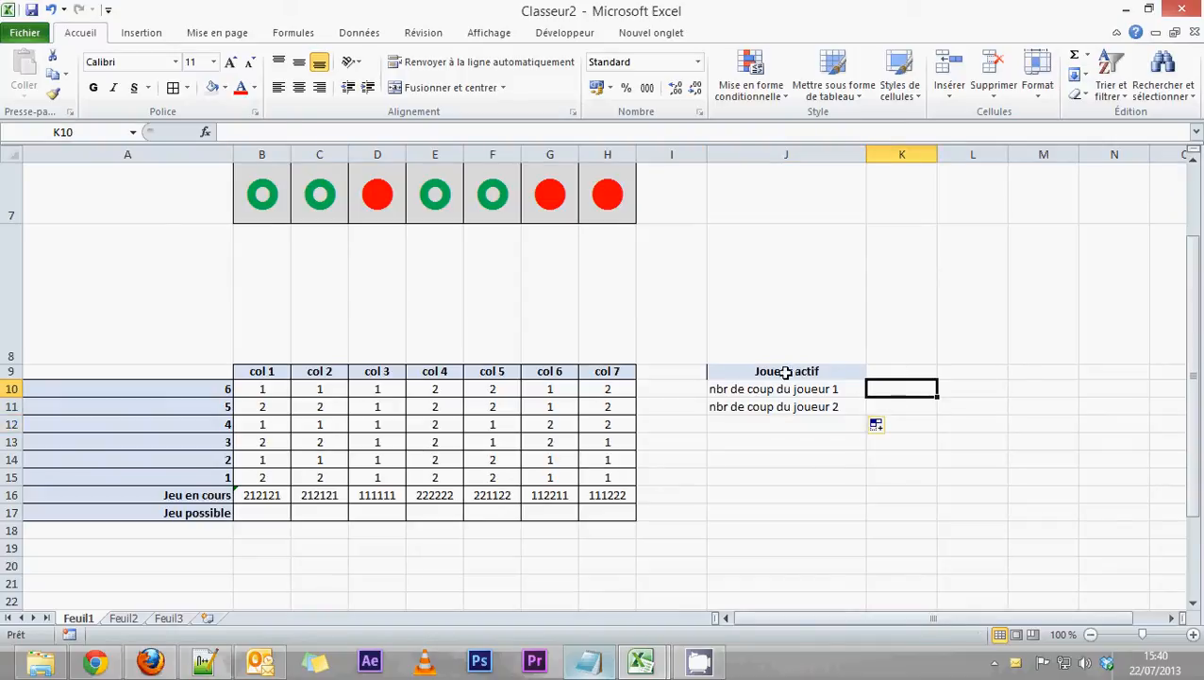
# Step: Add all borders to J9:J11 and K9:K11, with a light blue fill on the label cells
pyautogui.moveTo(786, 373); pyautogui.dragTo(787, 404)
pyautogui.click(173, 88)
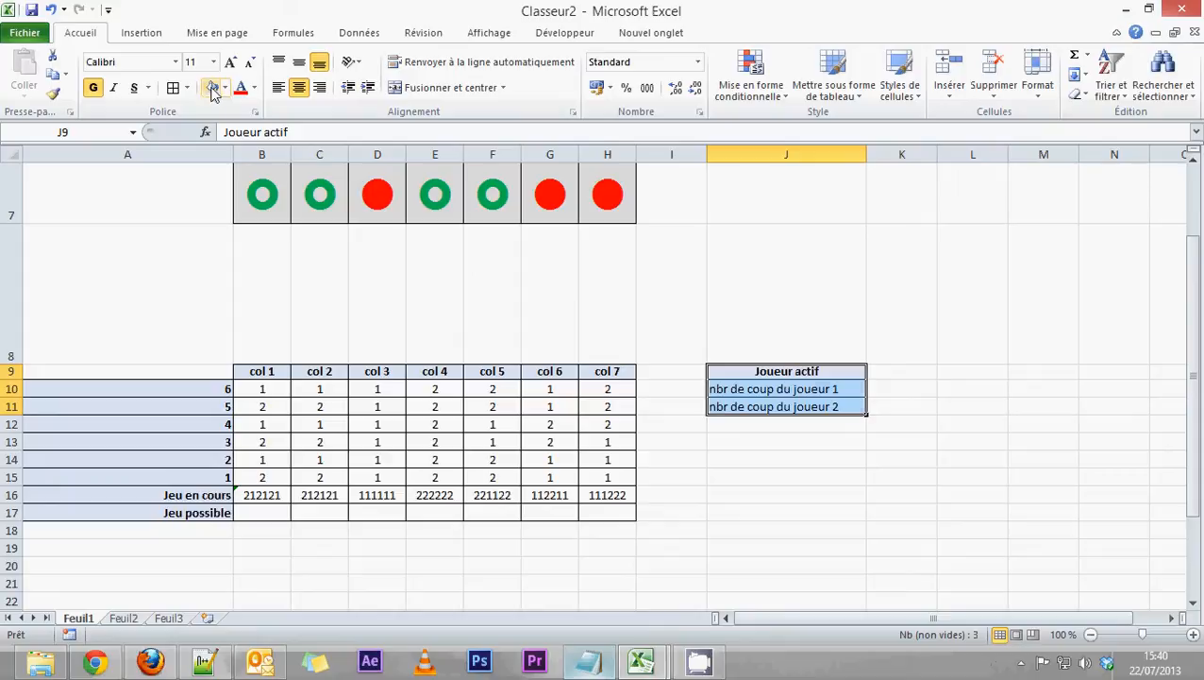
pyautogui.moveTo(902, 370); pyautogui.dragTo(904, 406)
pyautogui.click(172, 88)
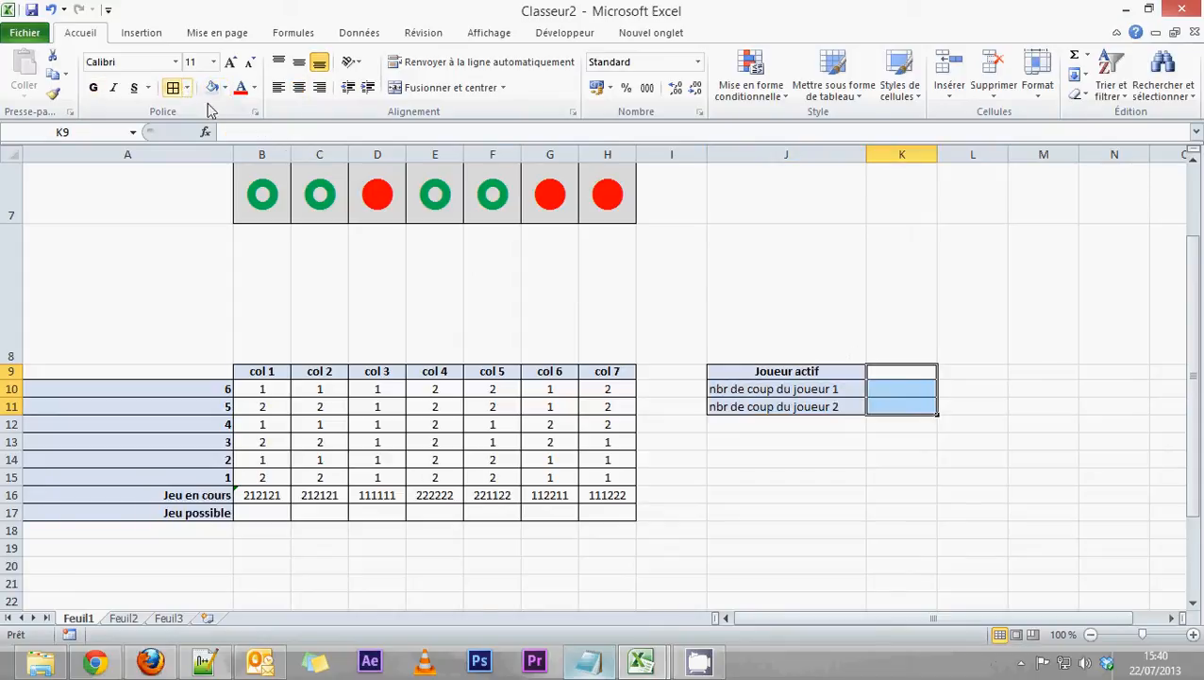
pyautogui.click(819, 436)
pyautogui.click(898, 370)
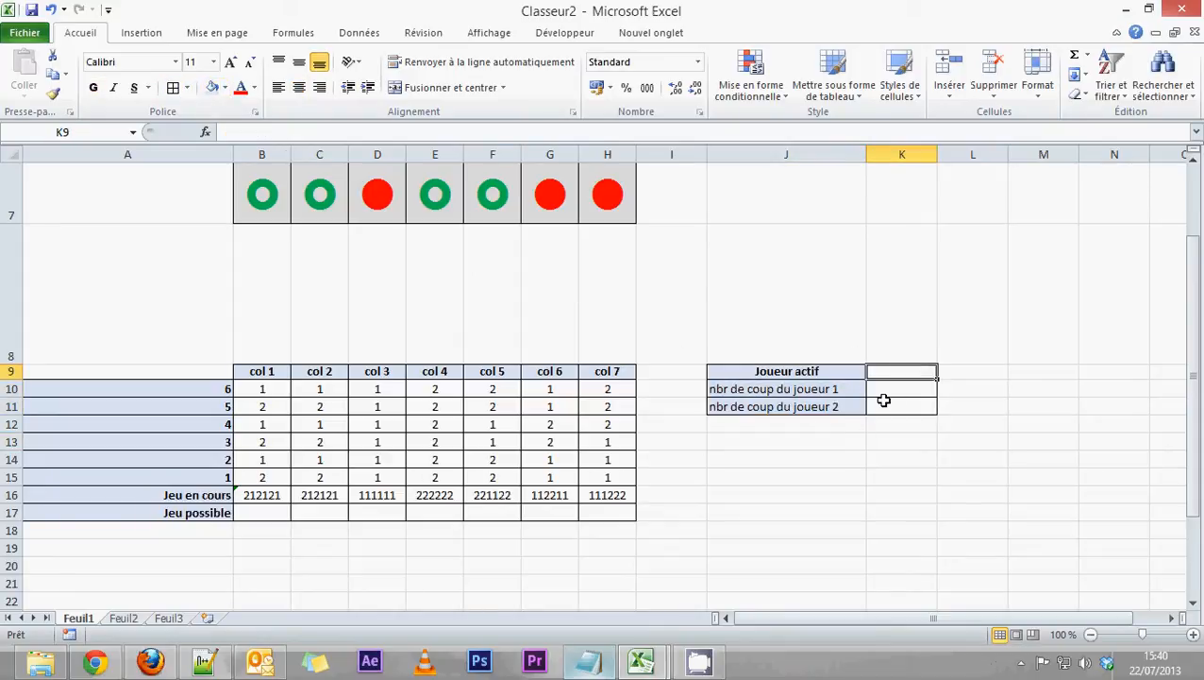
pyautogui.click(619, 312)
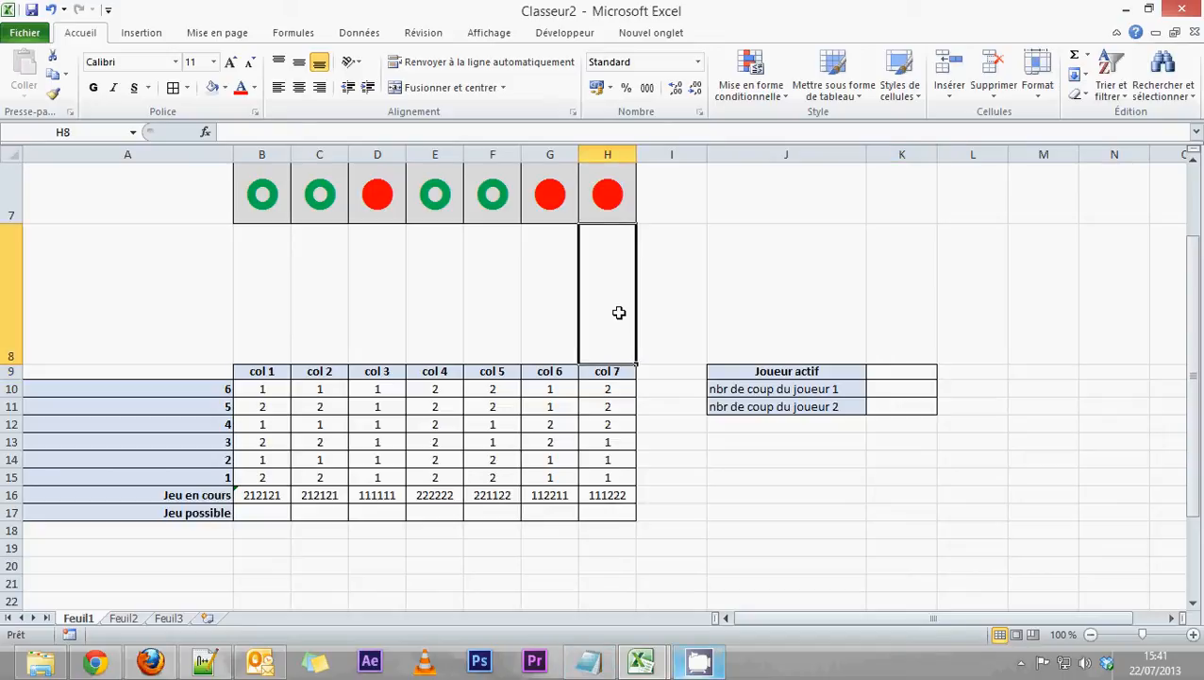
pyautogui.click(880, 372)
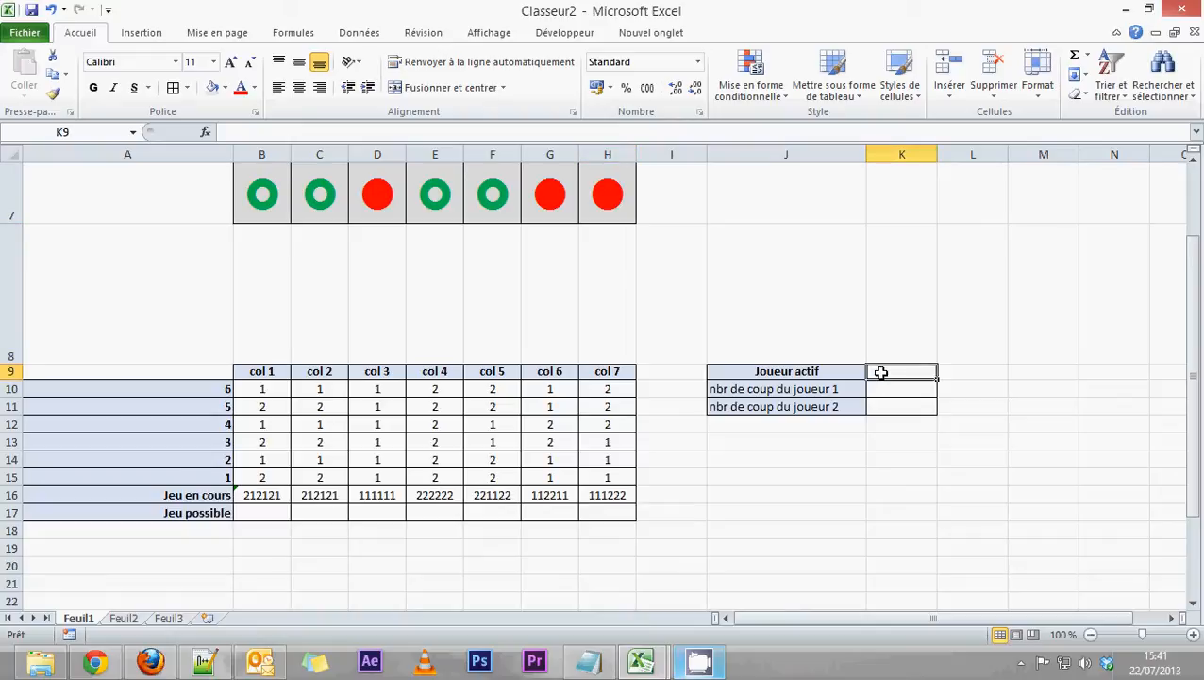
pyautogui.click(879, 393)
pyautogui.click(883, 407)
pyautogui.click(887, 388)
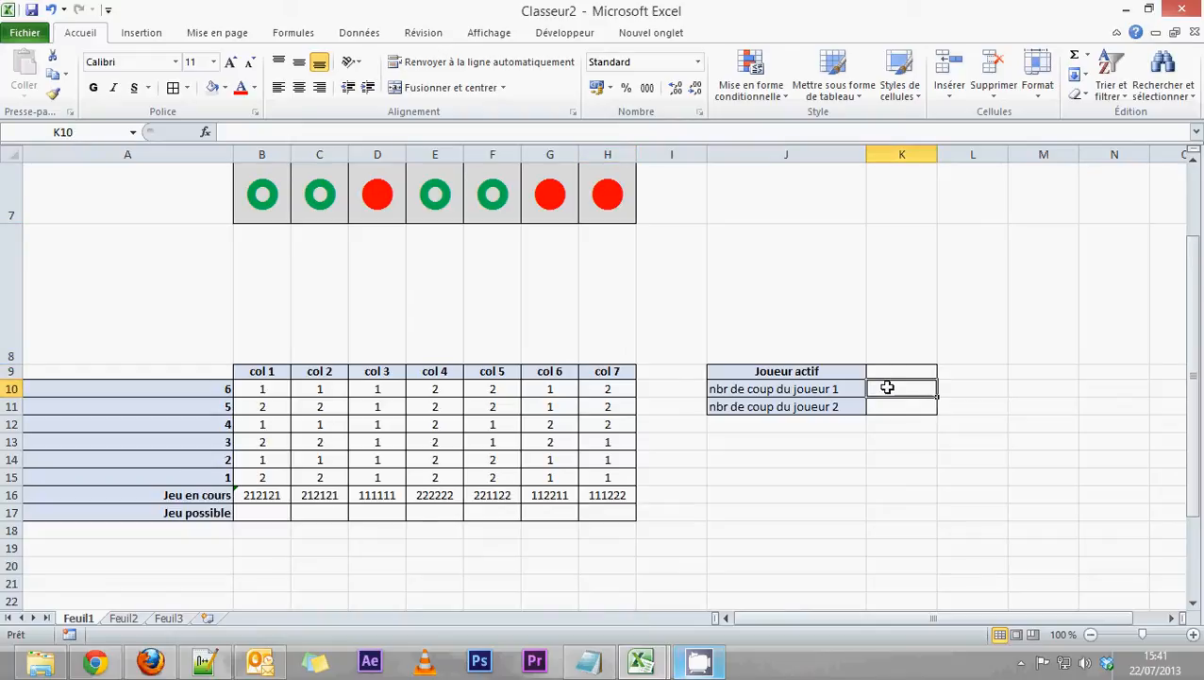
pyautogui.click(885, 405)
# Step: Insert the NB.SI function in K10, choosing it from the list of all functions
pyautogui.click(887, 389)
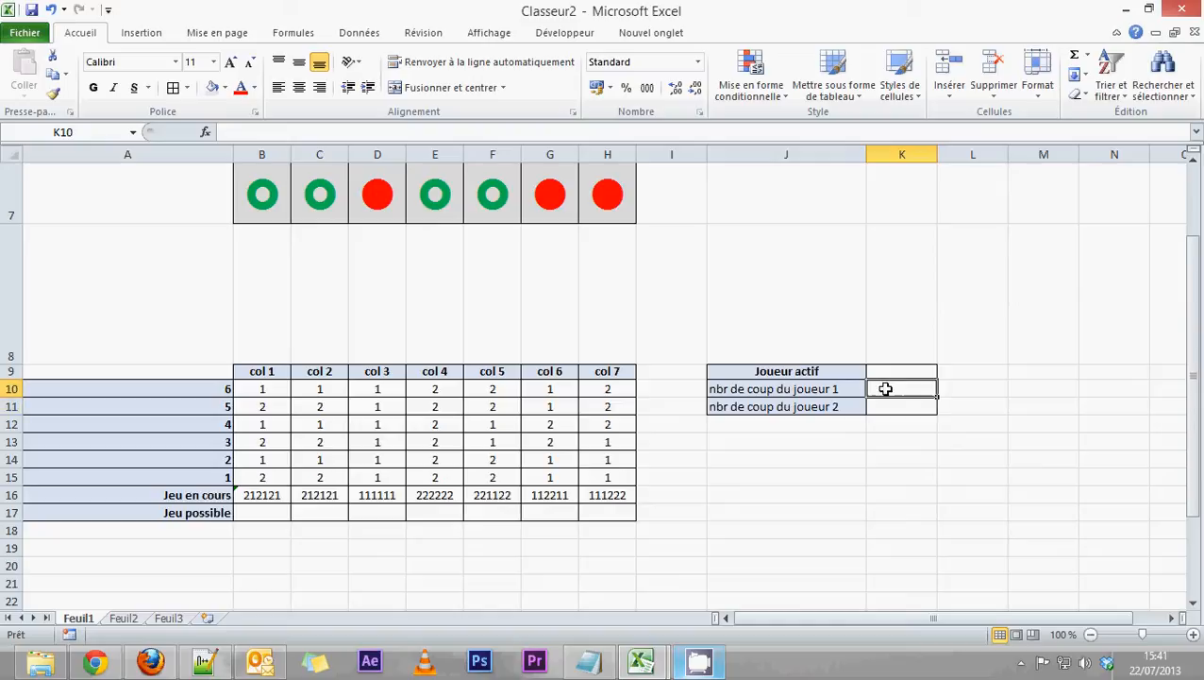
pyautogui.click(292, 32)
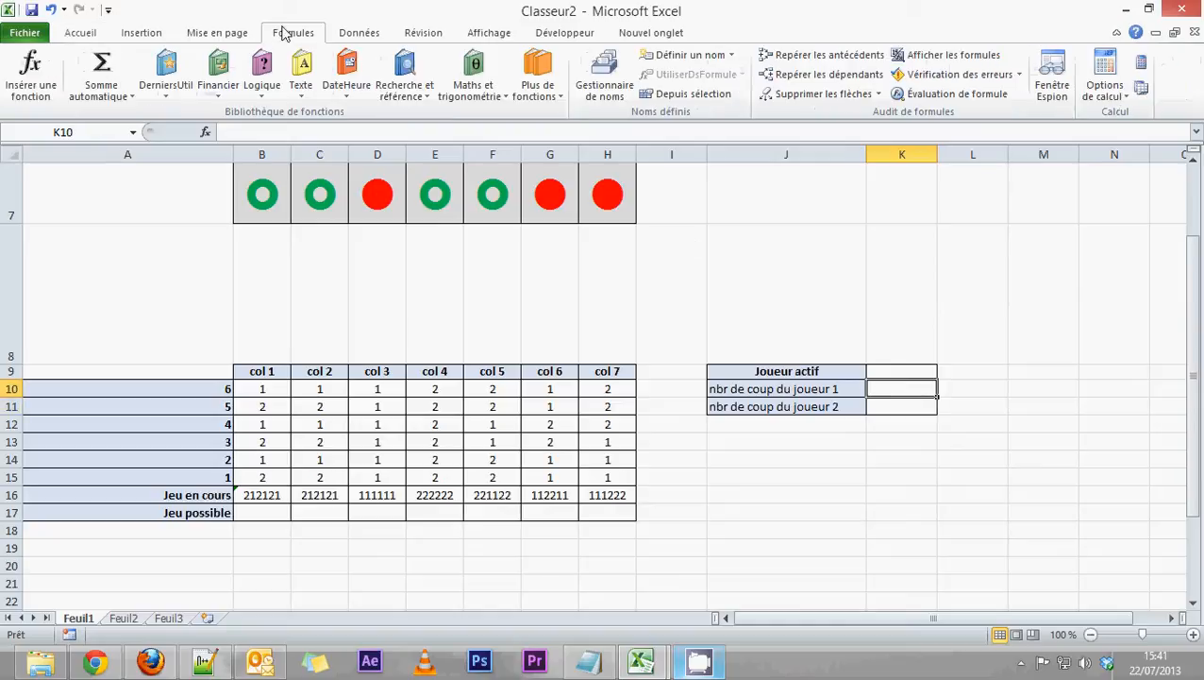
pyautogui.click(24, 93)
pyautogui.click(891, 121)
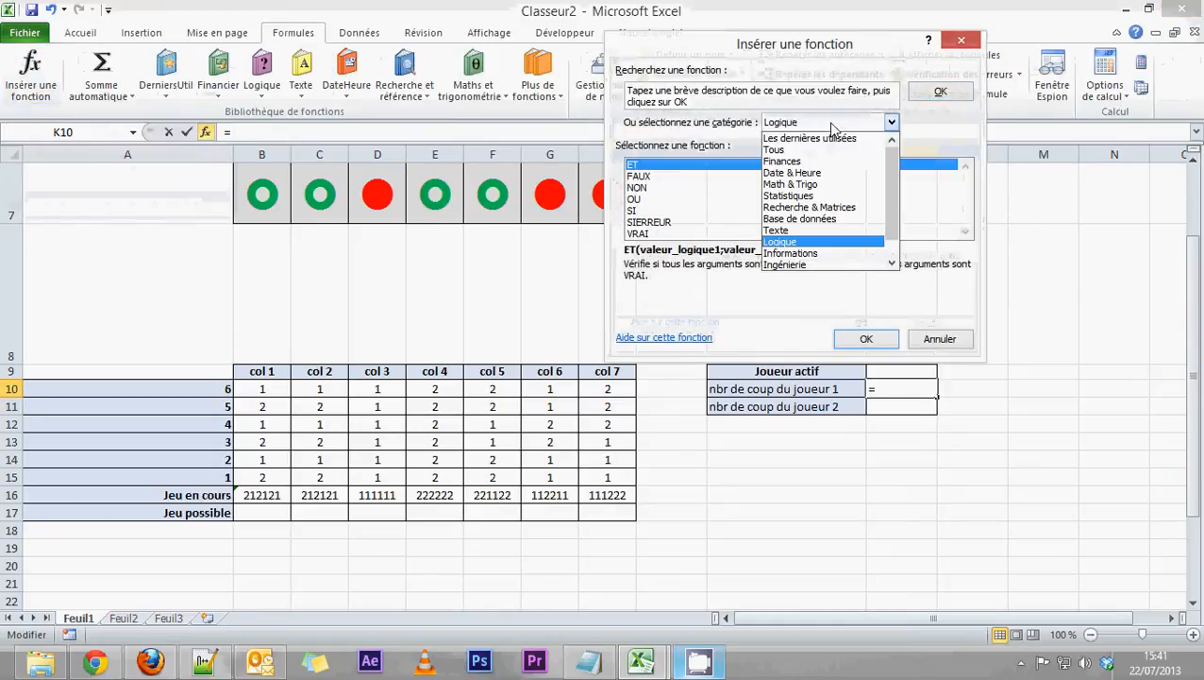
pyautogui.click(784, 154)
pyautogui.click(640, 188)
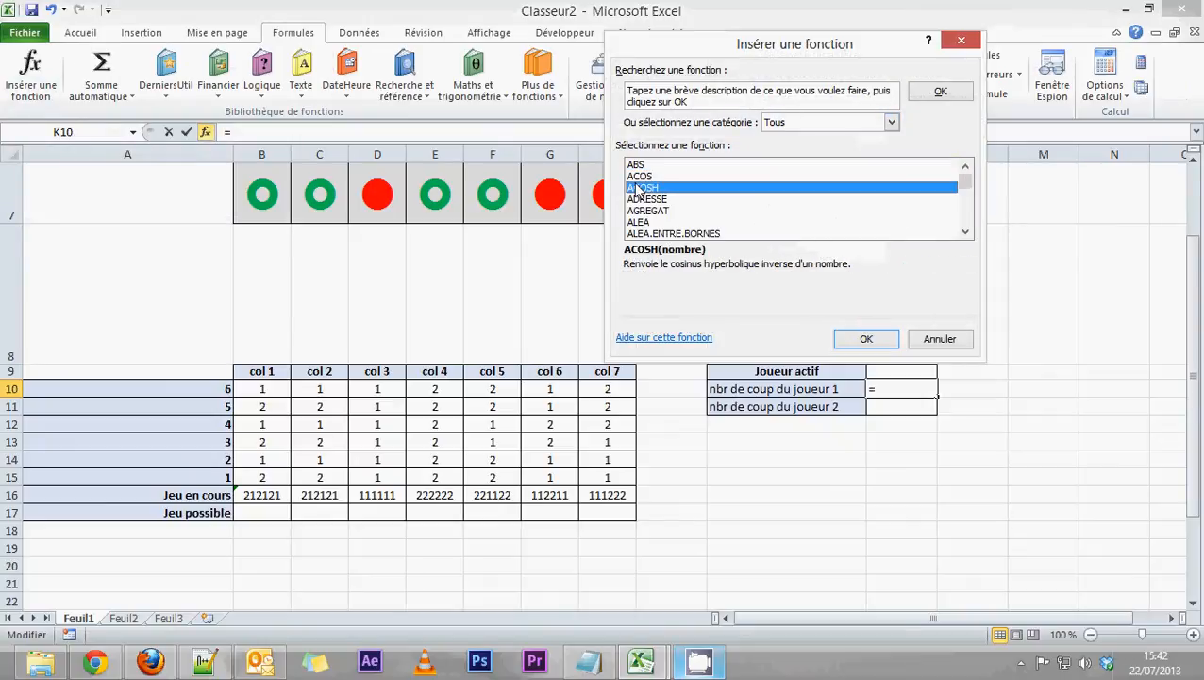
pyautogui.write('nb')
pyautogui.scroll(-1, 652, 209)
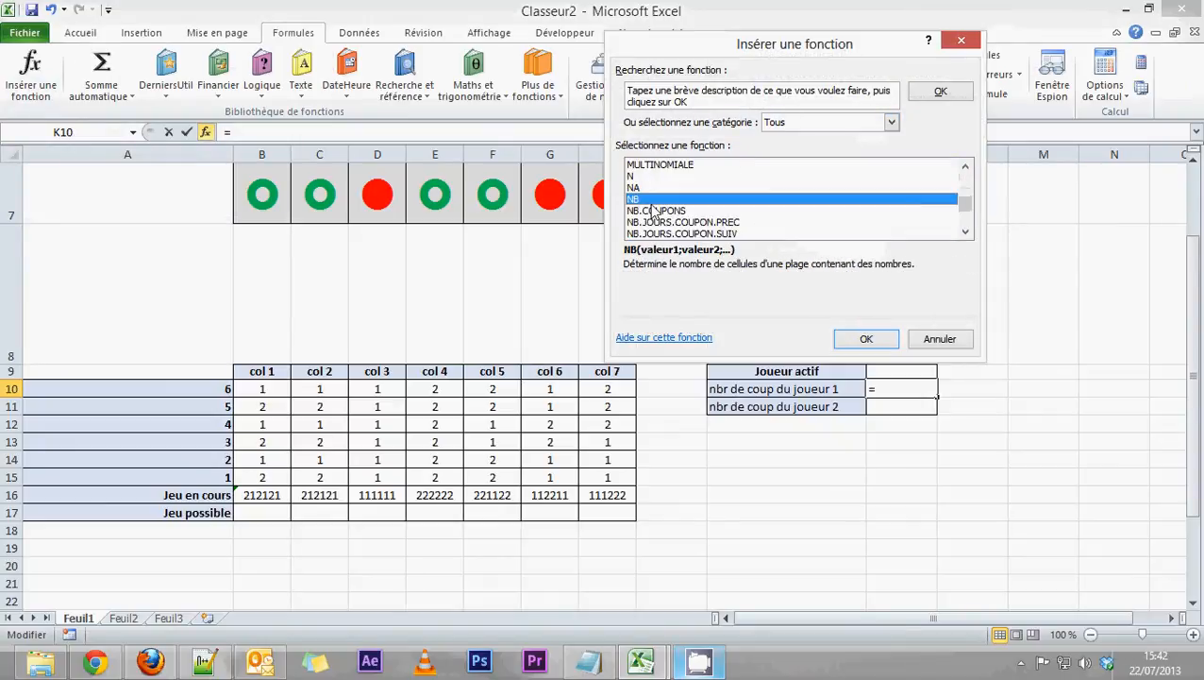
pyautogui.scroll(-2, 651, 236)
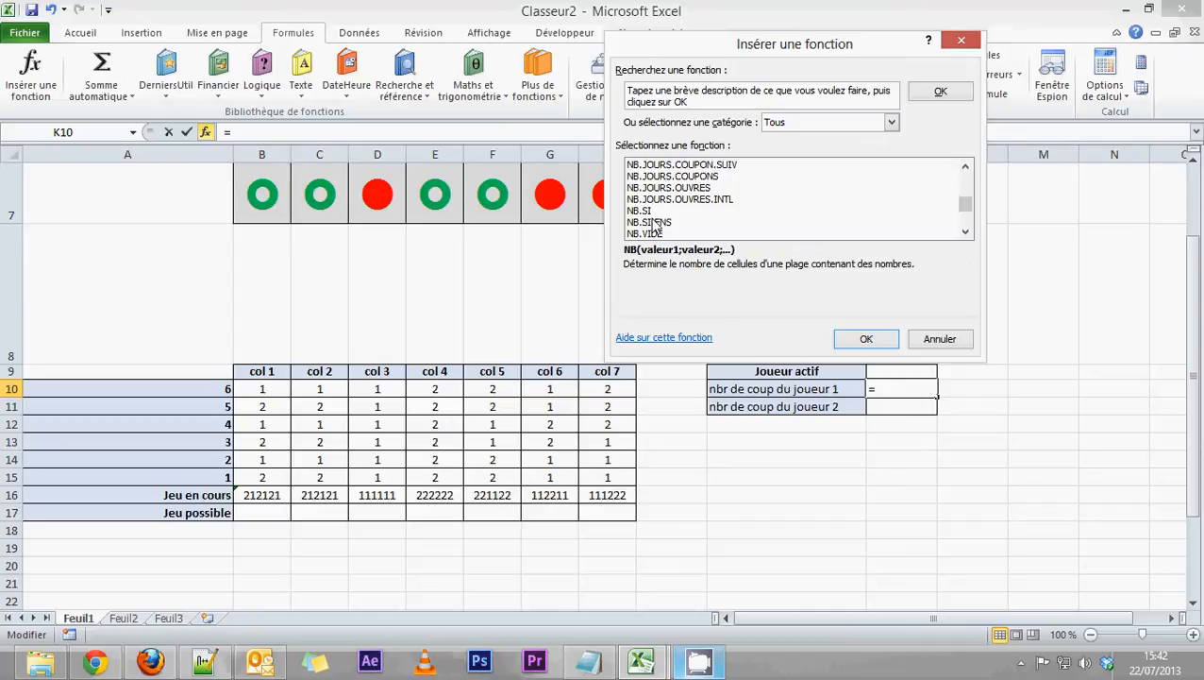
pyautogui.click(646, 210)
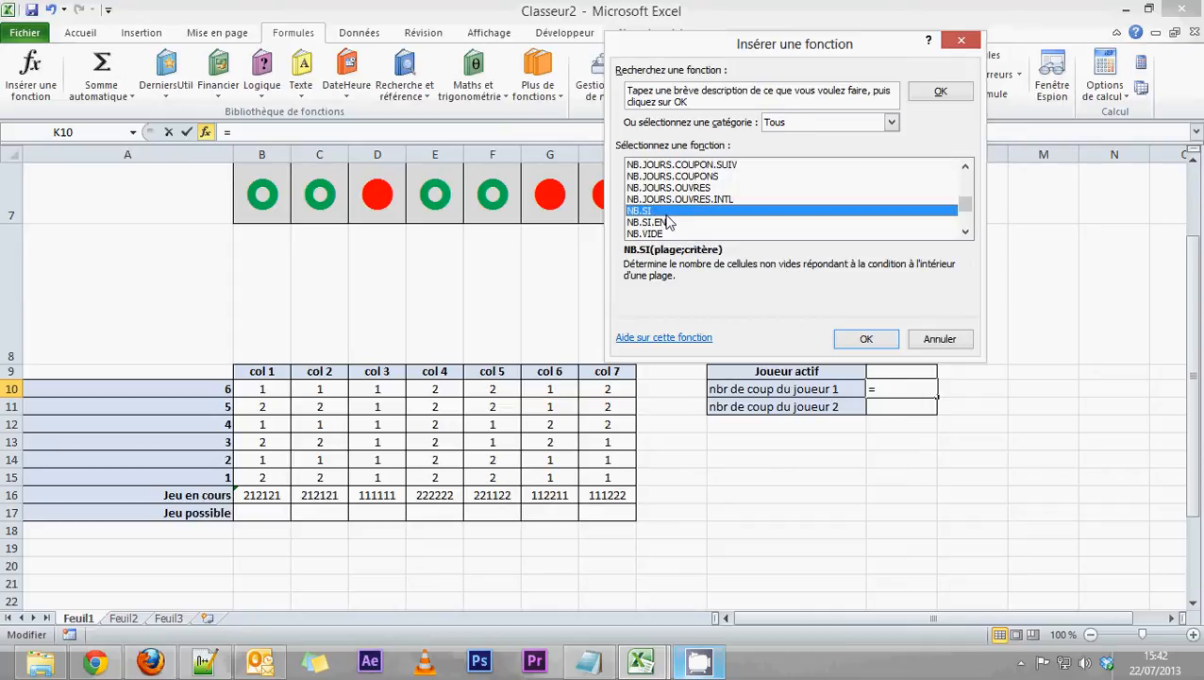
pyautogui.click(861, 339)
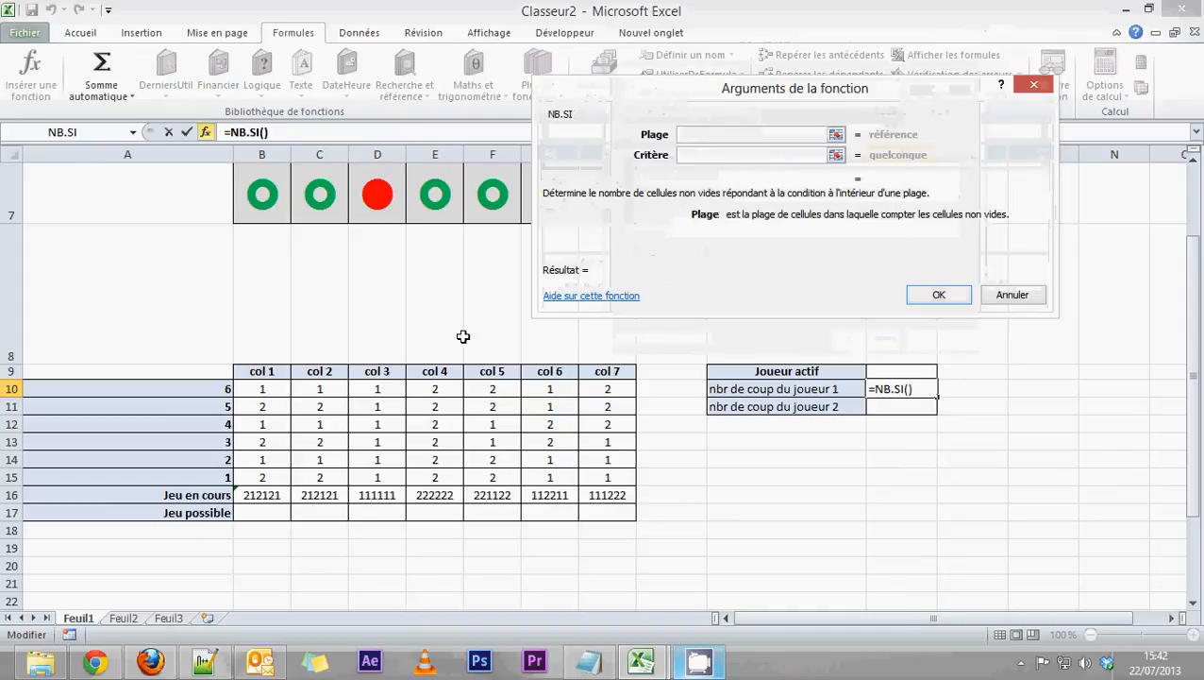
# Step: Complete the NB.SI function in K10 with the range B10:H15 and the criterion "1"
pyautogui.moveTo(247, 389); pyautogui.dragTo(593, 470)
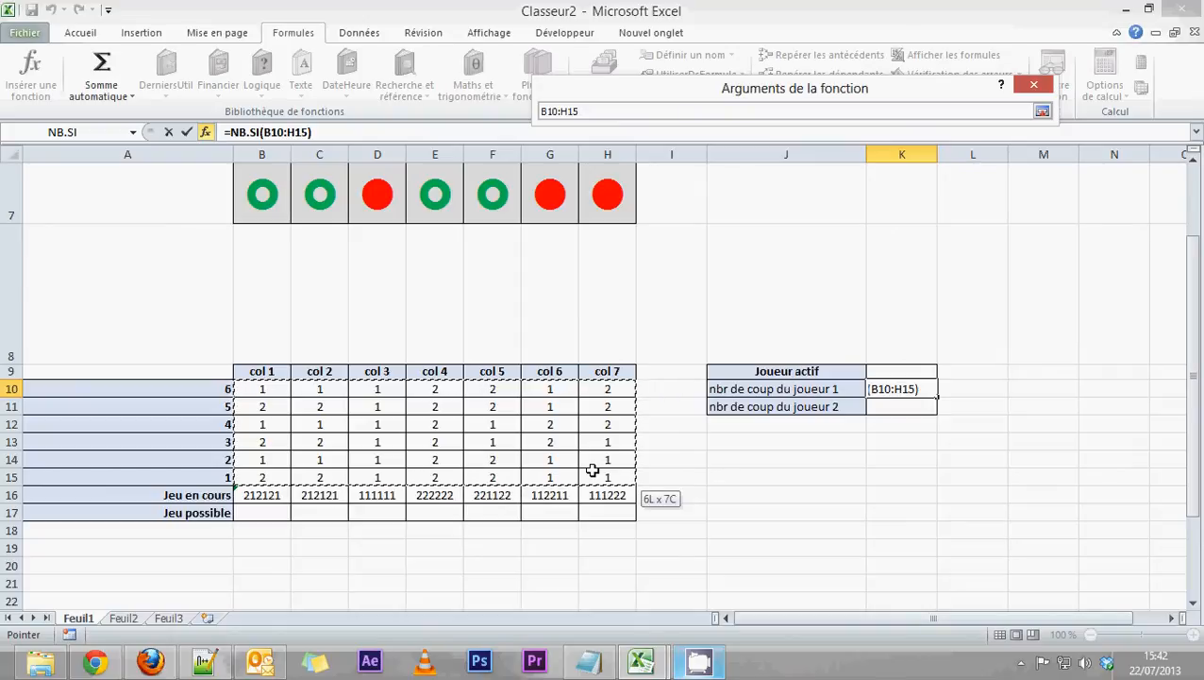
pyautogui.press('Return')
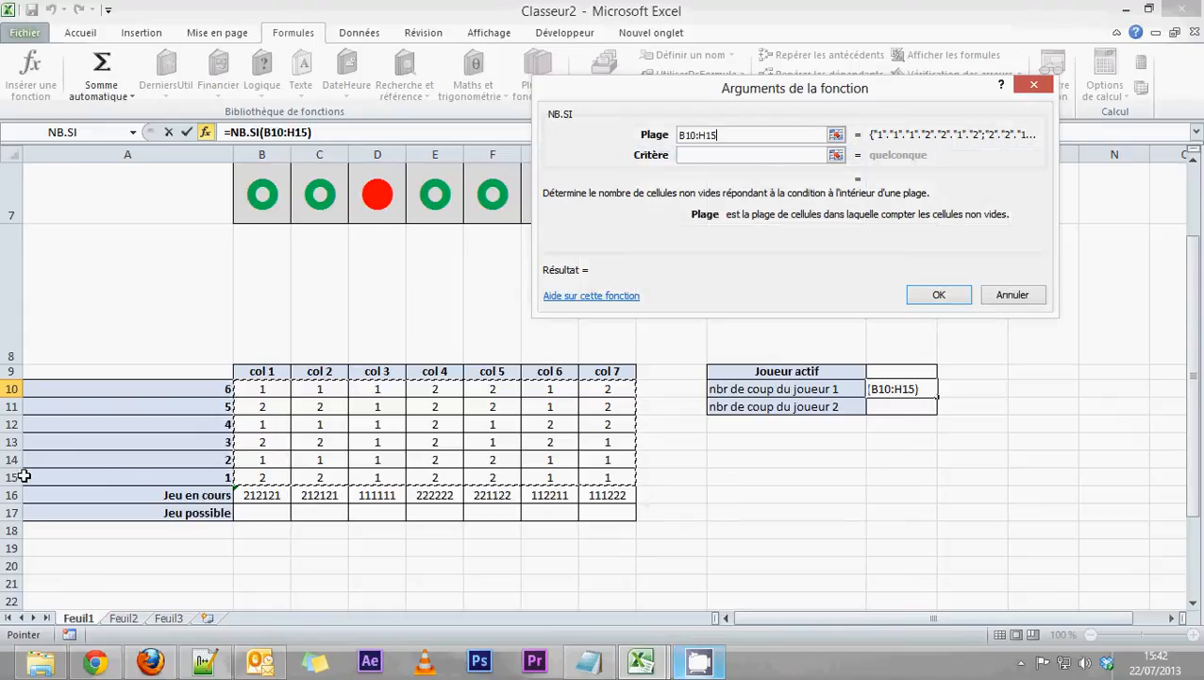
pyautogui.click(712, 155)
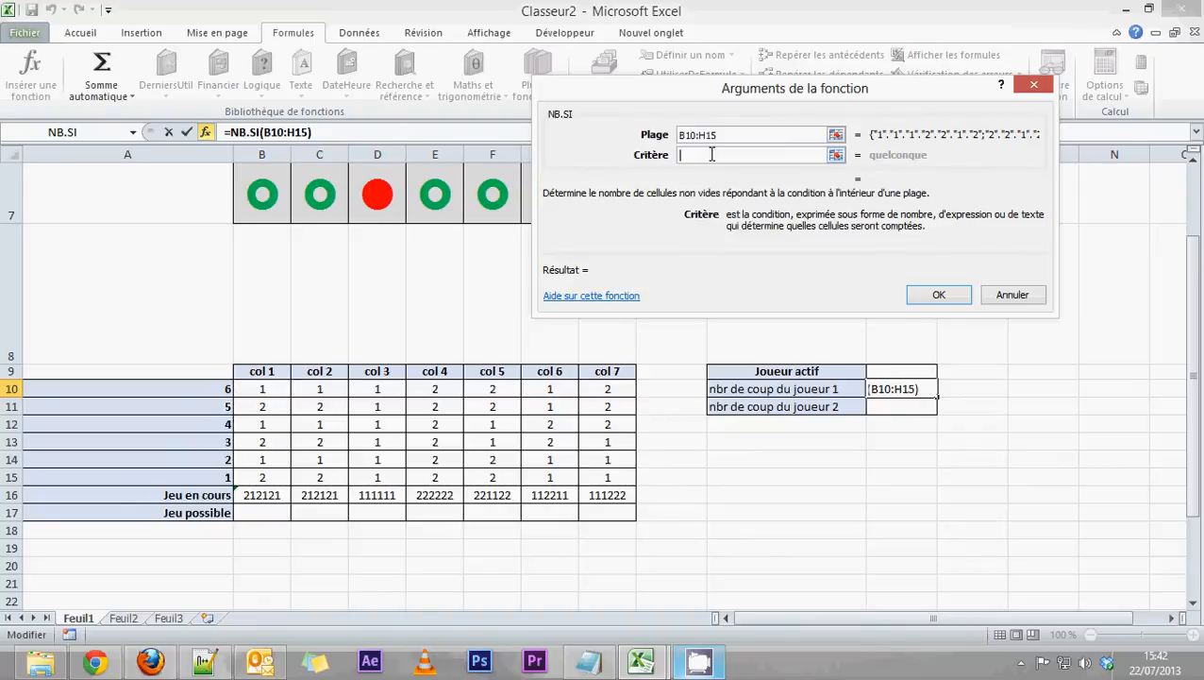
pyautogui.write('"1"')
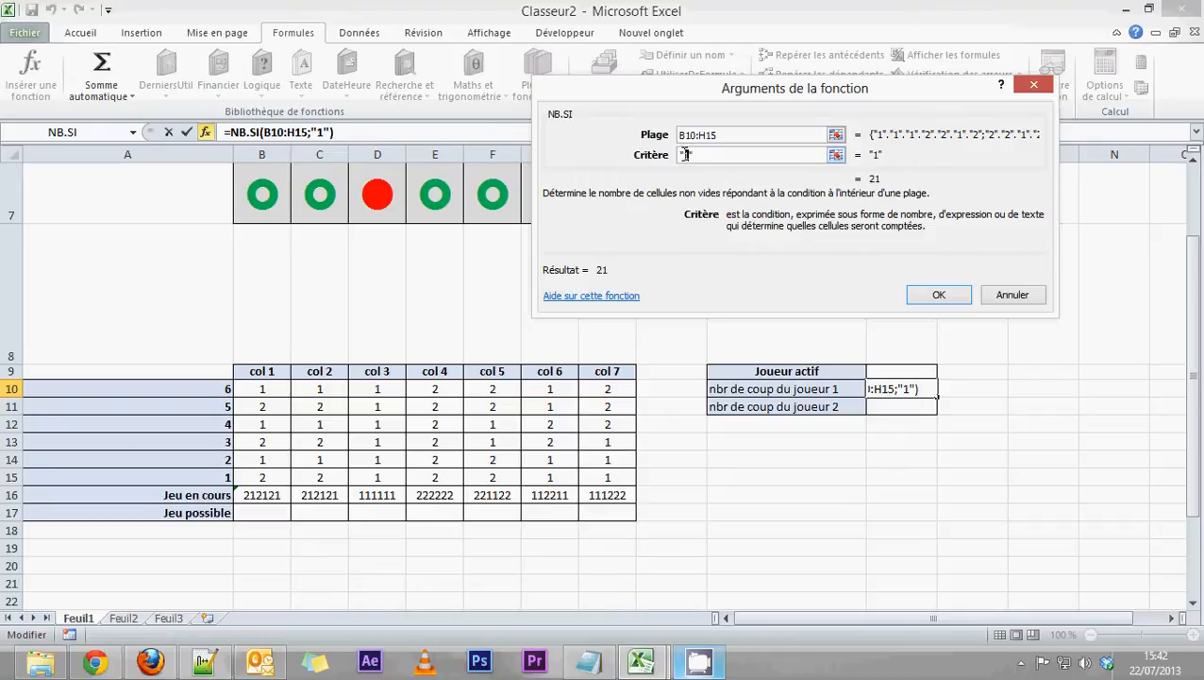
pyautogui.doubleClick(685, 154)
pyautogui.click(743, 135)
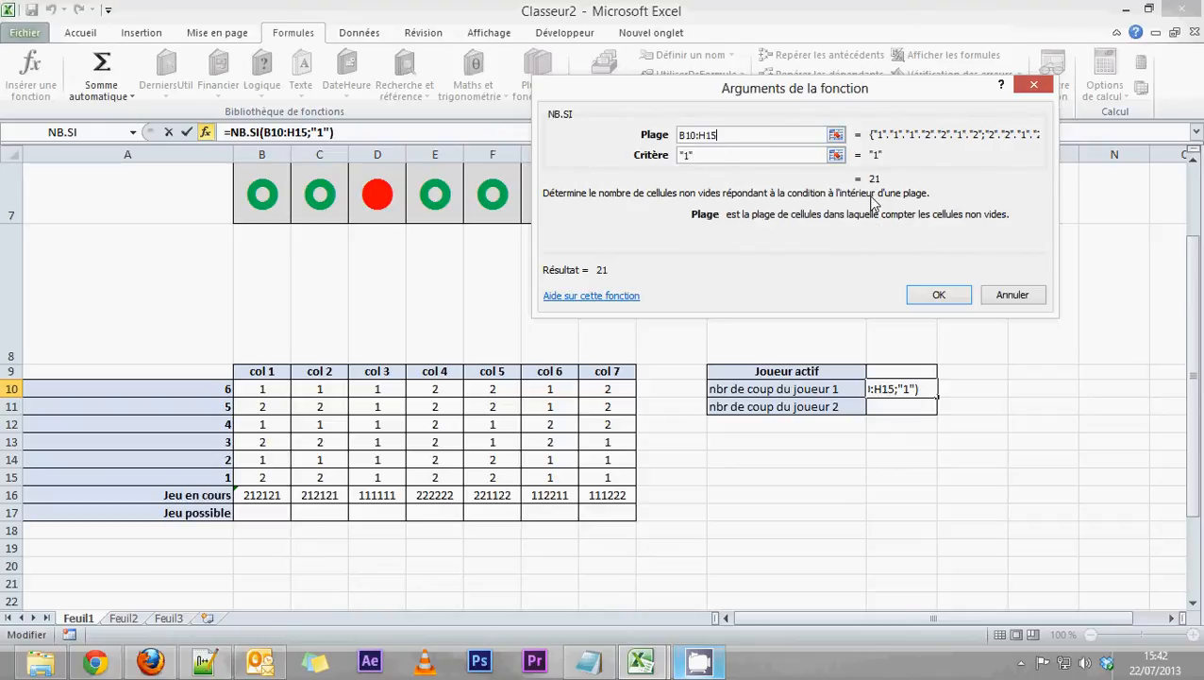
pyautogui.click(956, 299)
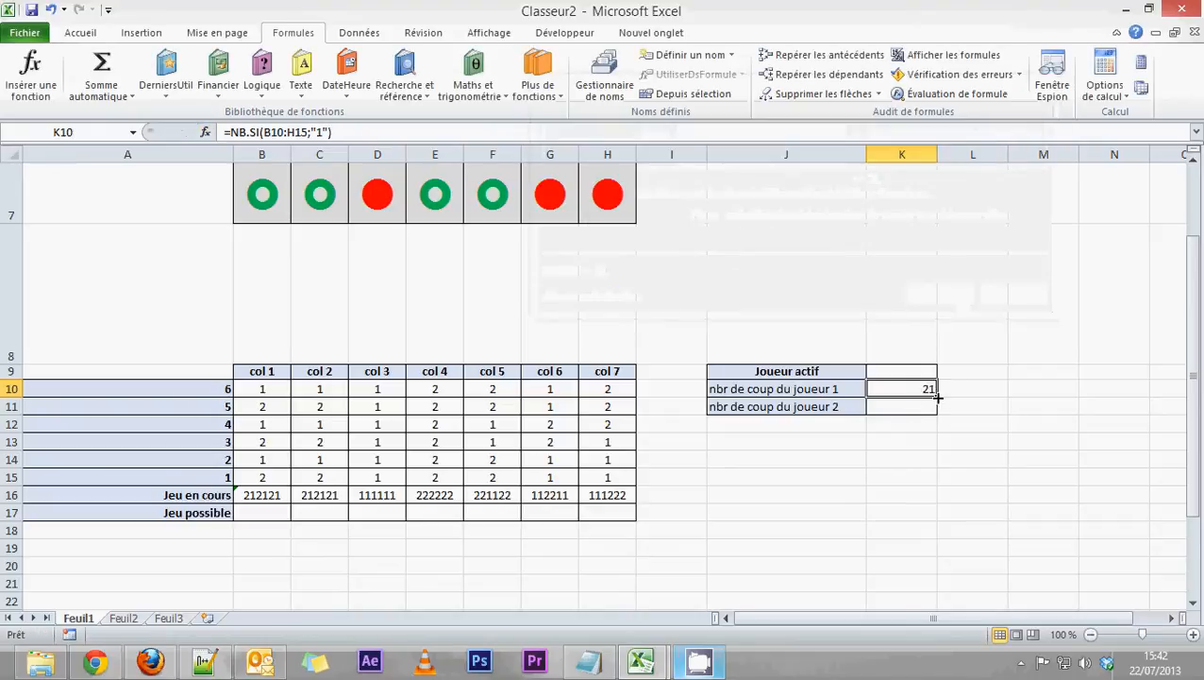
# Step: Insert the NB.SI function in K11, beside the player 2 move count label
pyautogui.click(906, 408)
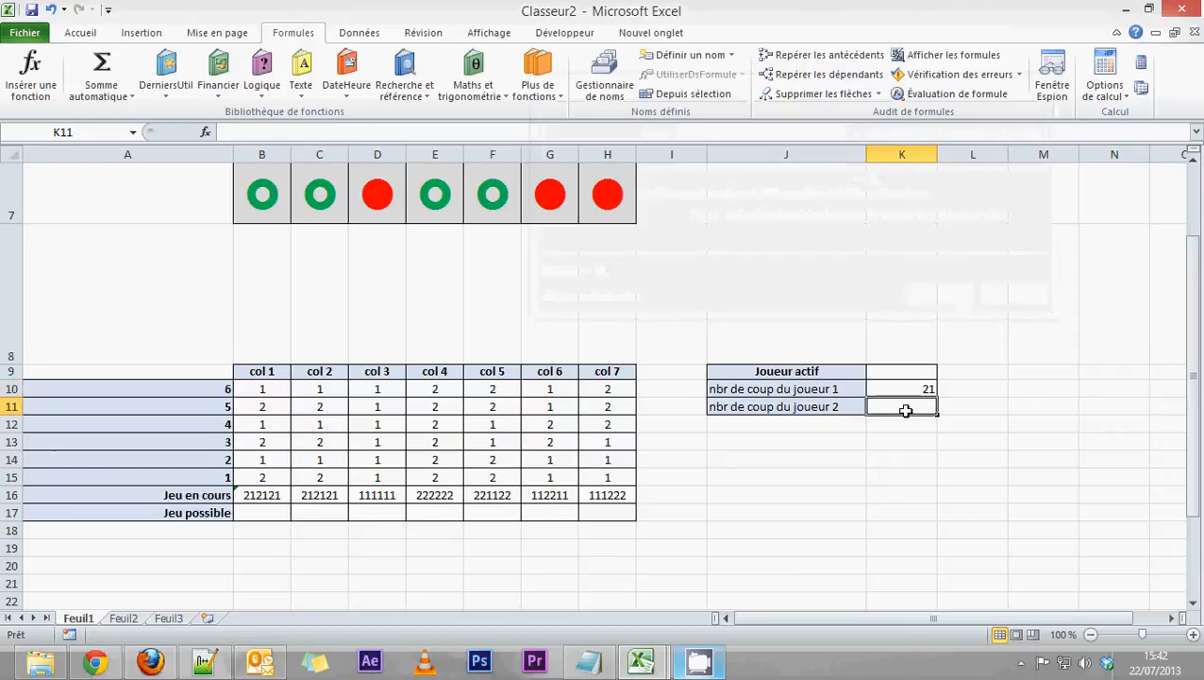
pyautogui.click(28, 75)
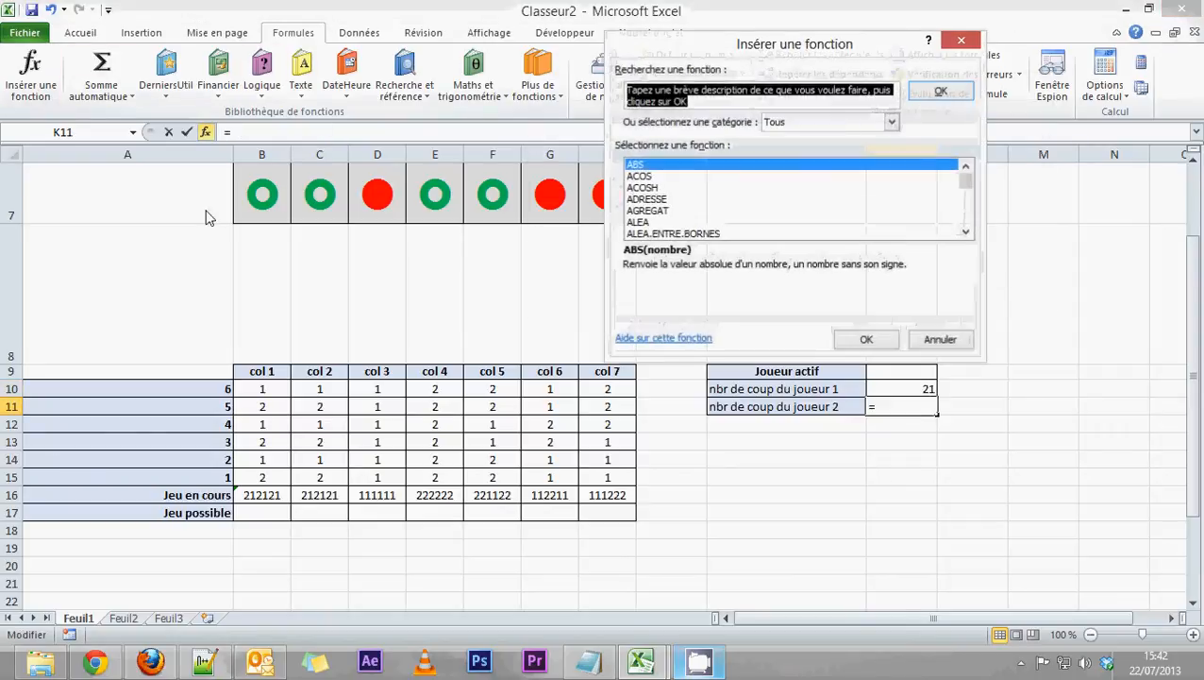
pyautogui.write('nb')
pyautogui.click(671, 203)
pyautogui.write('nb')
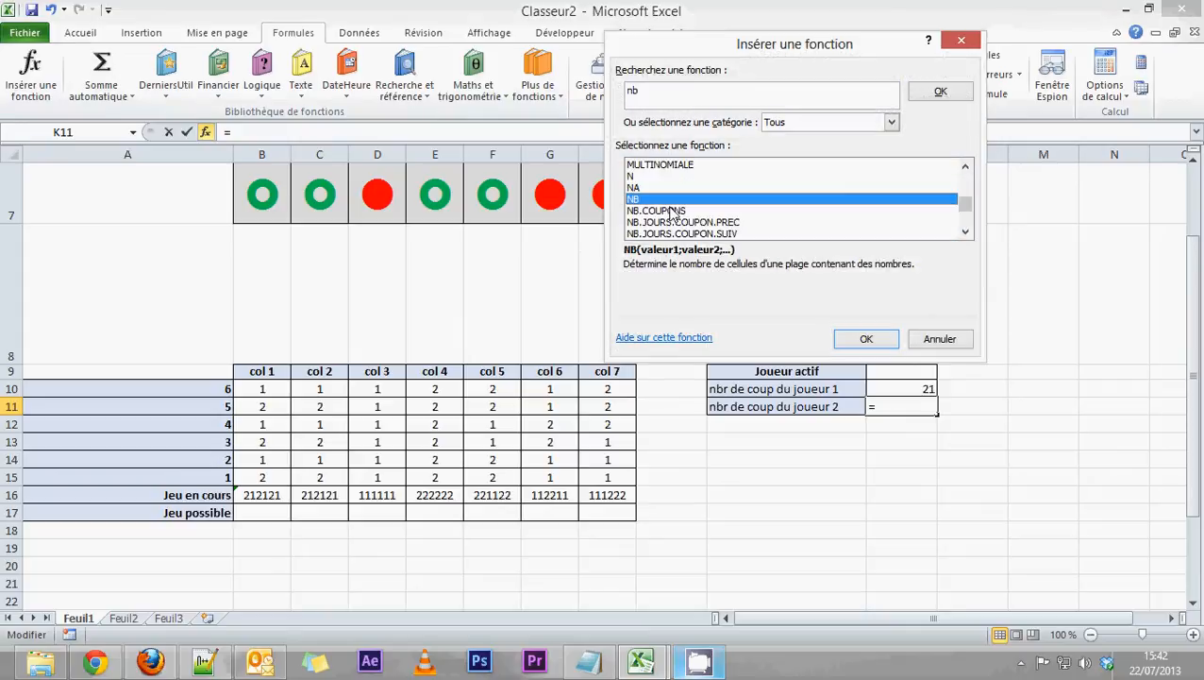
pyautogui.scroll(-3, 661, 213)
pyautogui.doubleClick(638, 177)
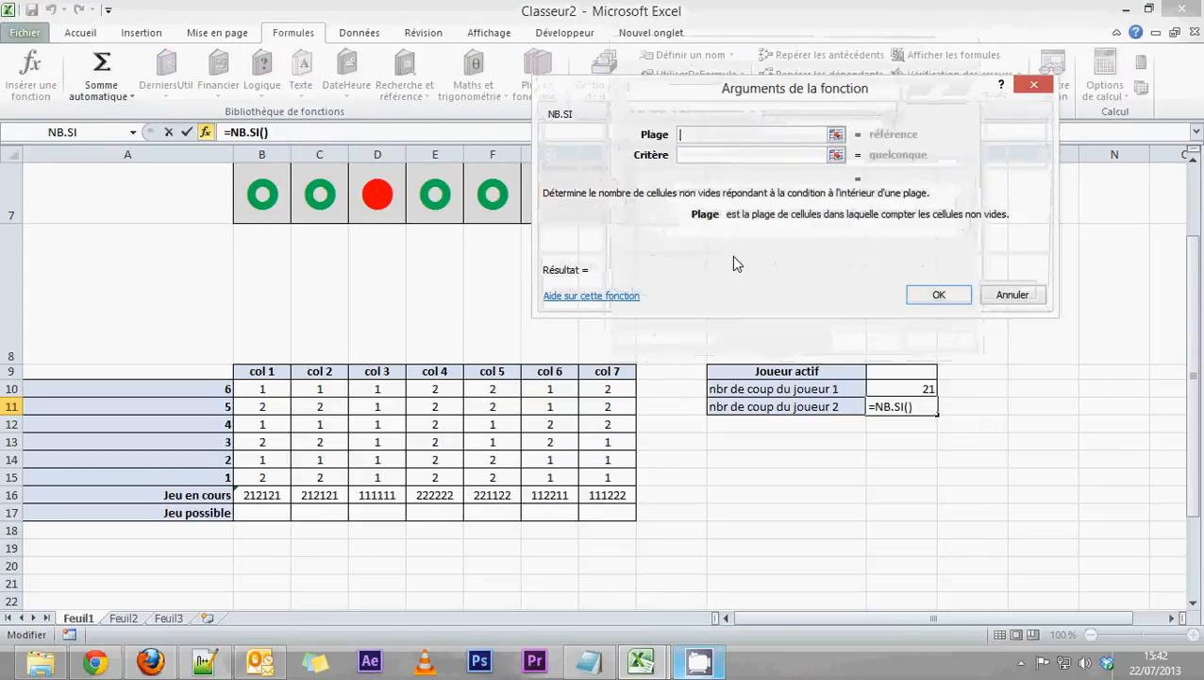
# Step: Complete the NB.SI function in K11 with the range B10:H15 and the criterion "2"
pyautogui.moveTo(257, 390); pyautogui.dragTo(607, 477)
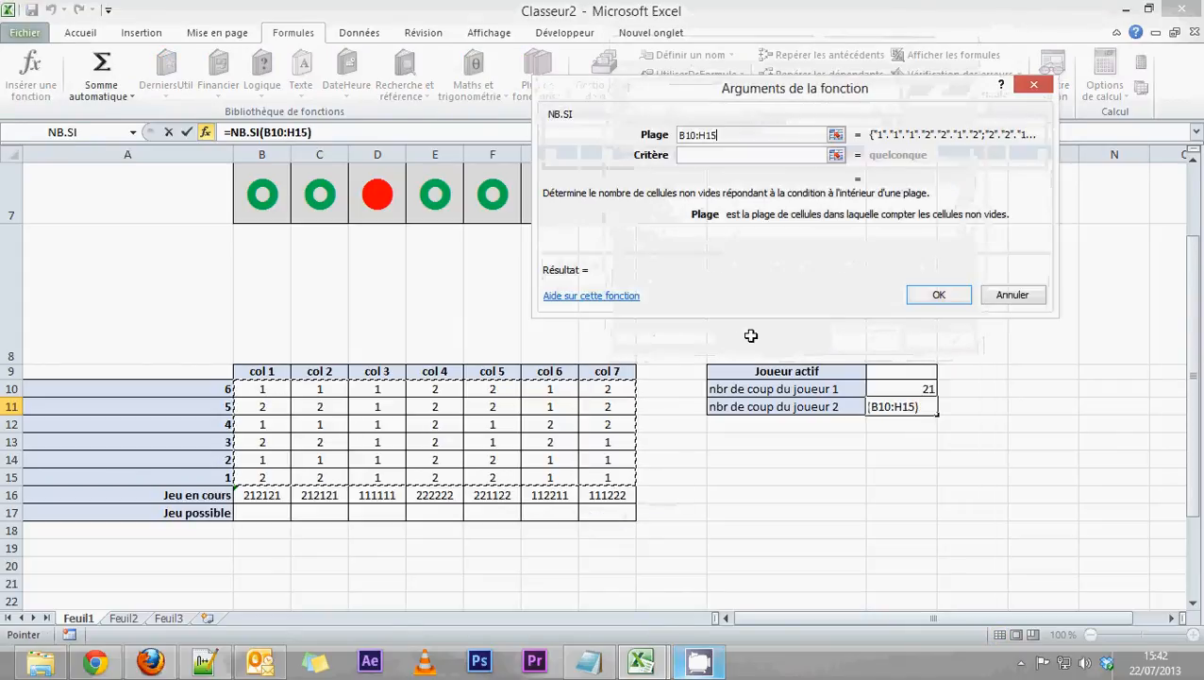
pyautogui.click(693, 154)
pyautogui.write('"2"')
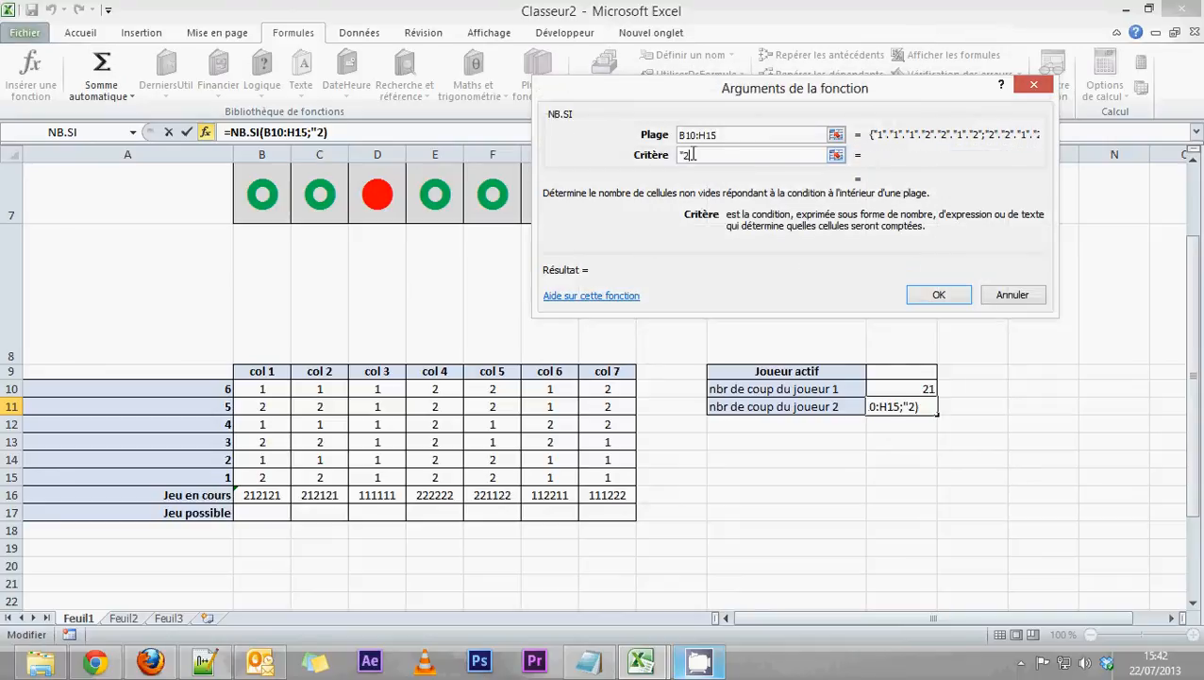
pyautogui.click(939, 294)
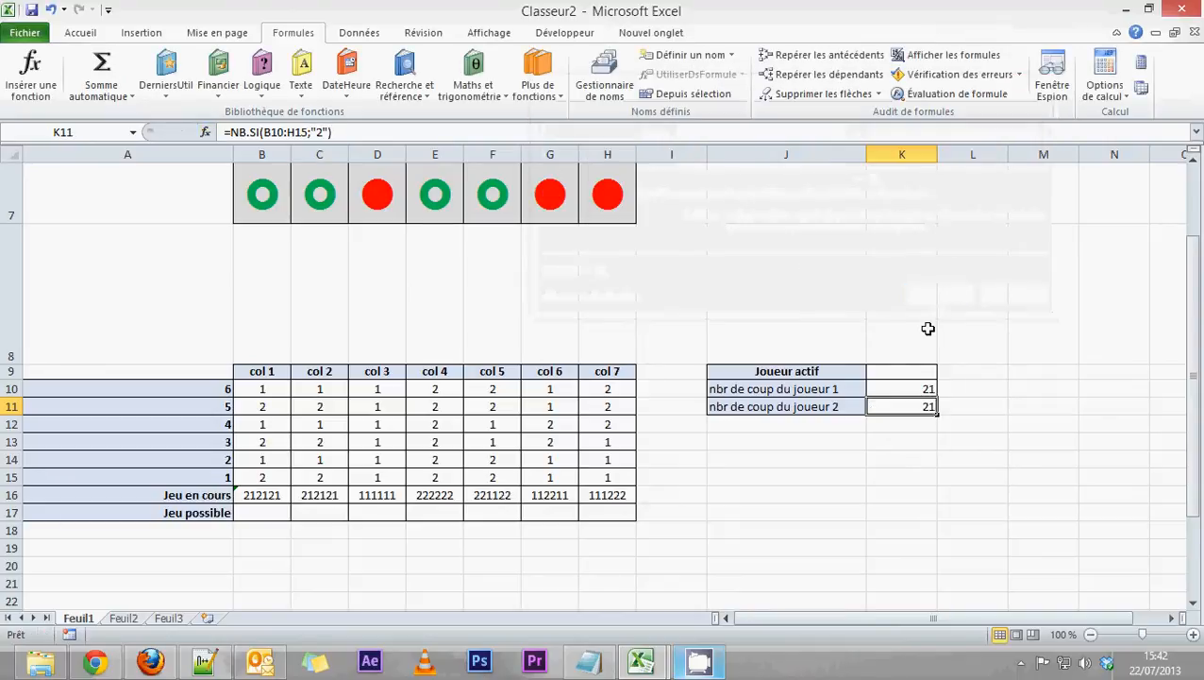
# Step: Insert the logical function SI in K9, beside Joueur actif, with the test K10>K11
pyautogui.click(907, 374)
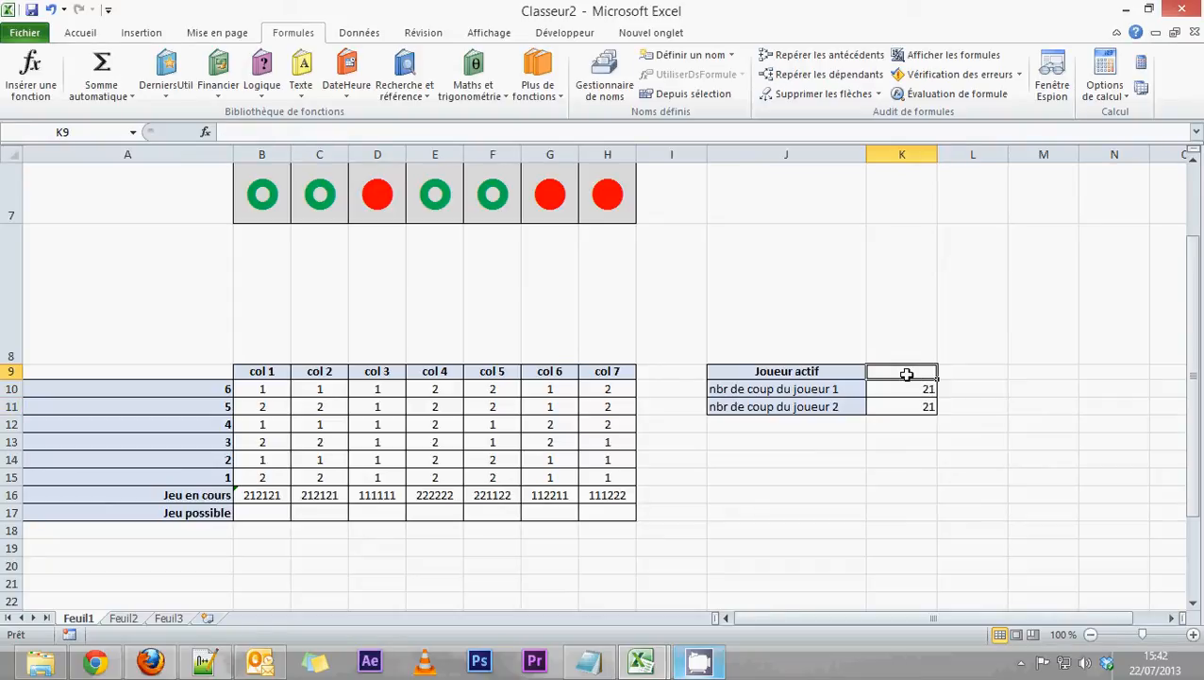
pyautogui.click(261, 74)
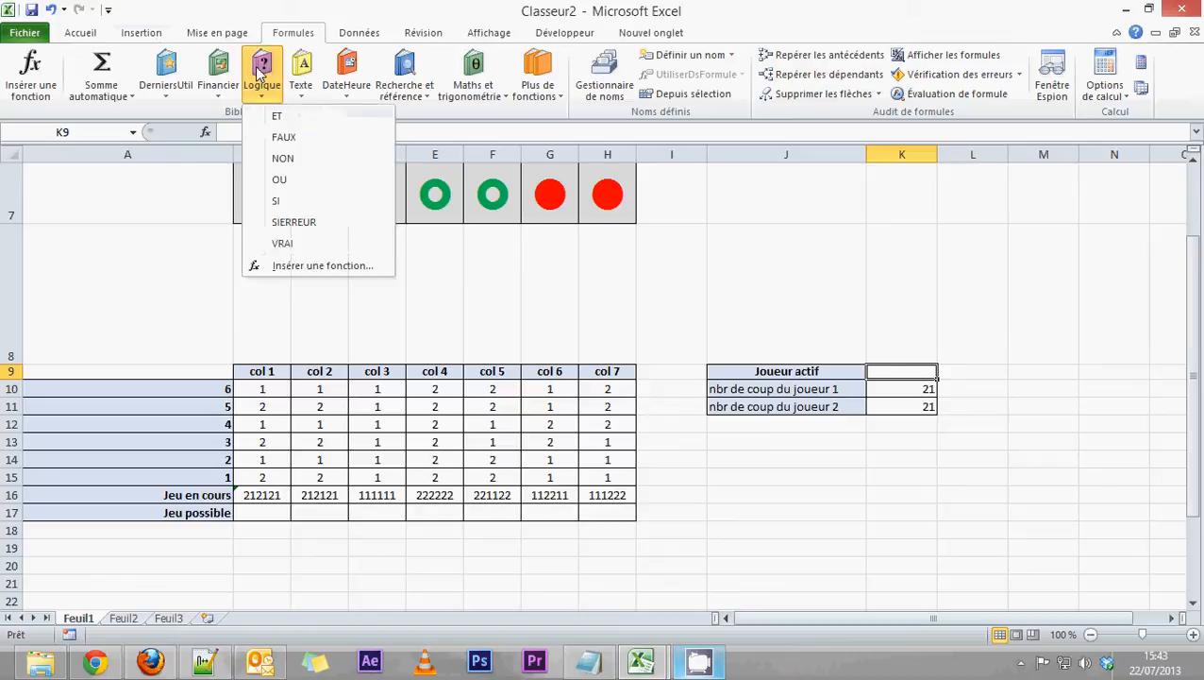
pyautogui.click(276, 200)
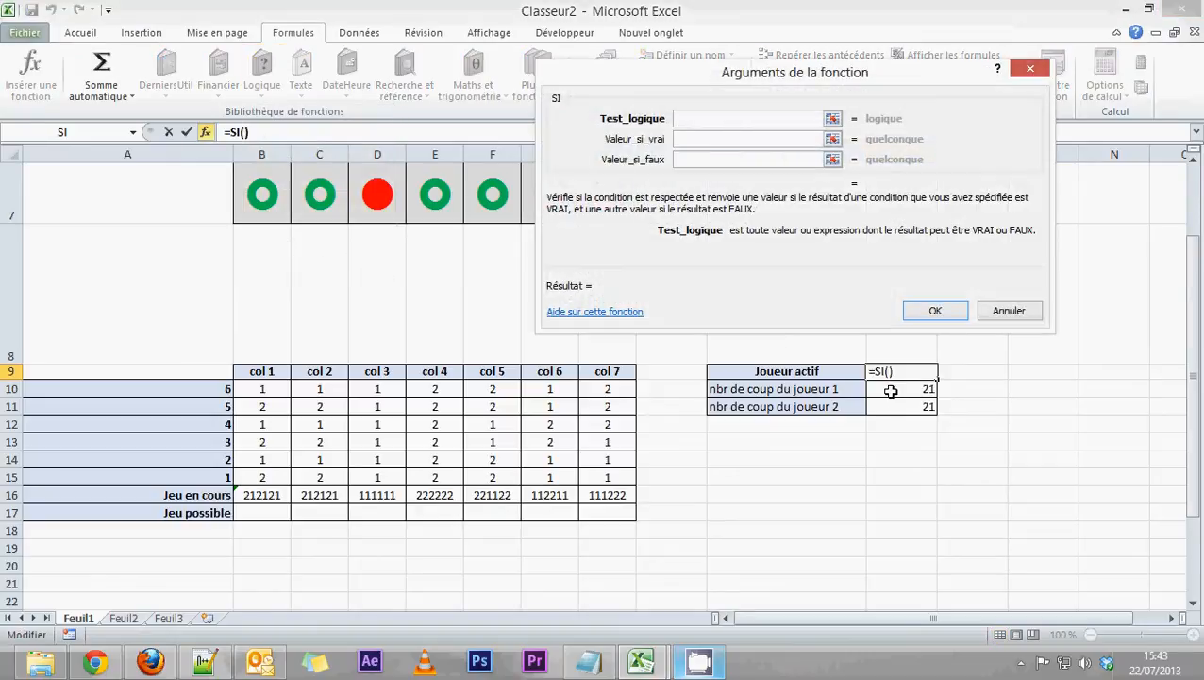
pyautogui.click(890, 391)
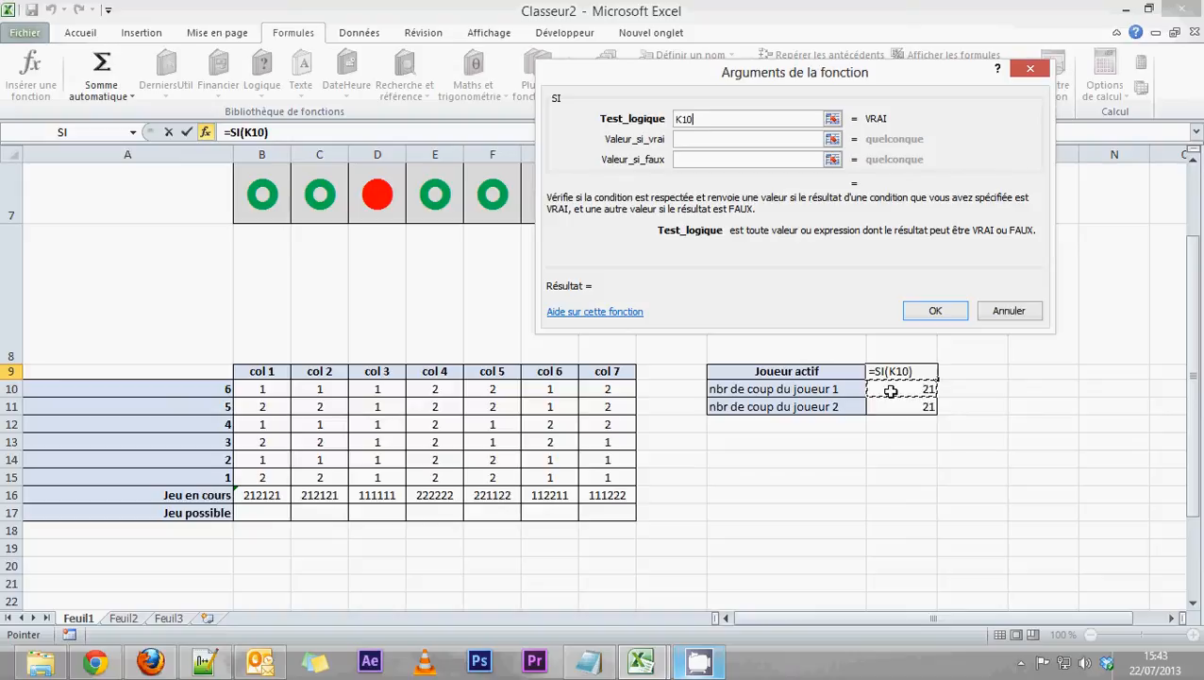
pyautogui.write('>')
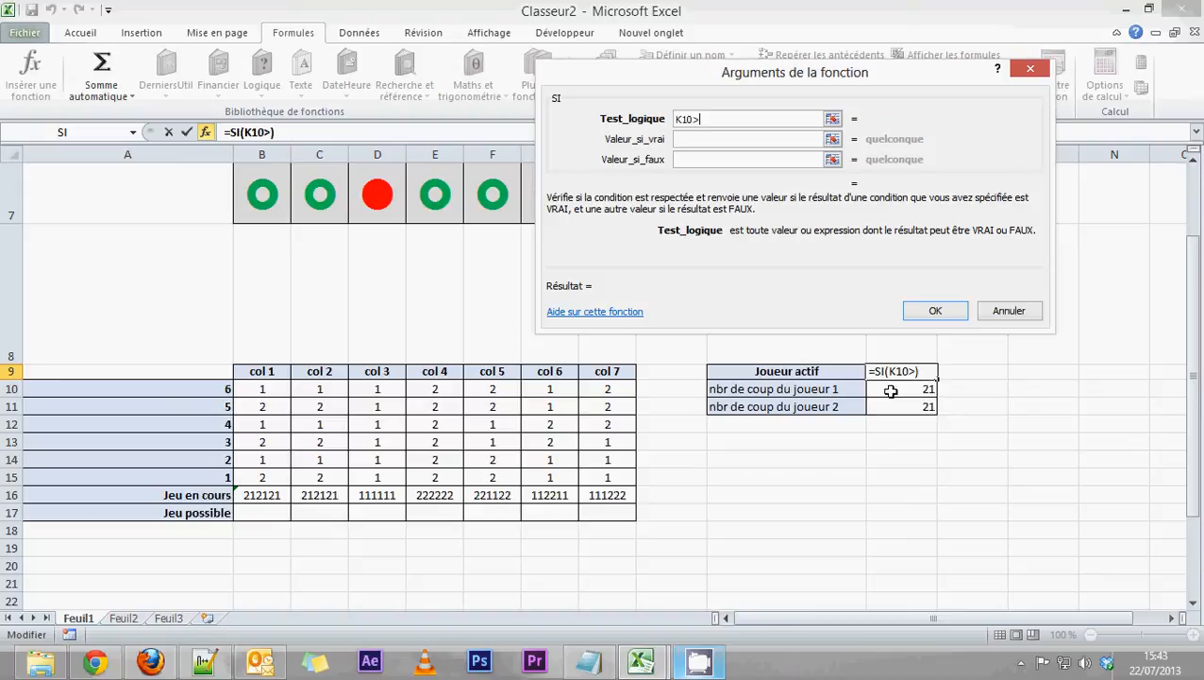
pyautogui.click(906, 406)
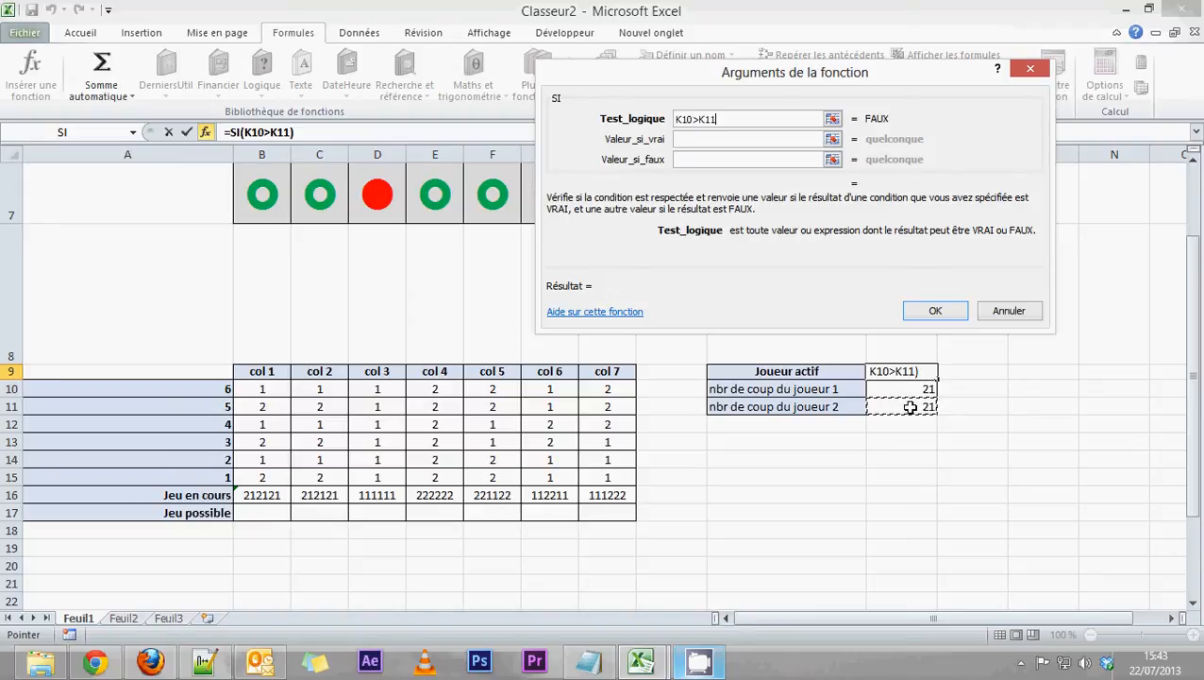
# Step: Make the SI function in K9 return "2" when the test is true and "1" when it is false
pyautogui.click(713, 139)
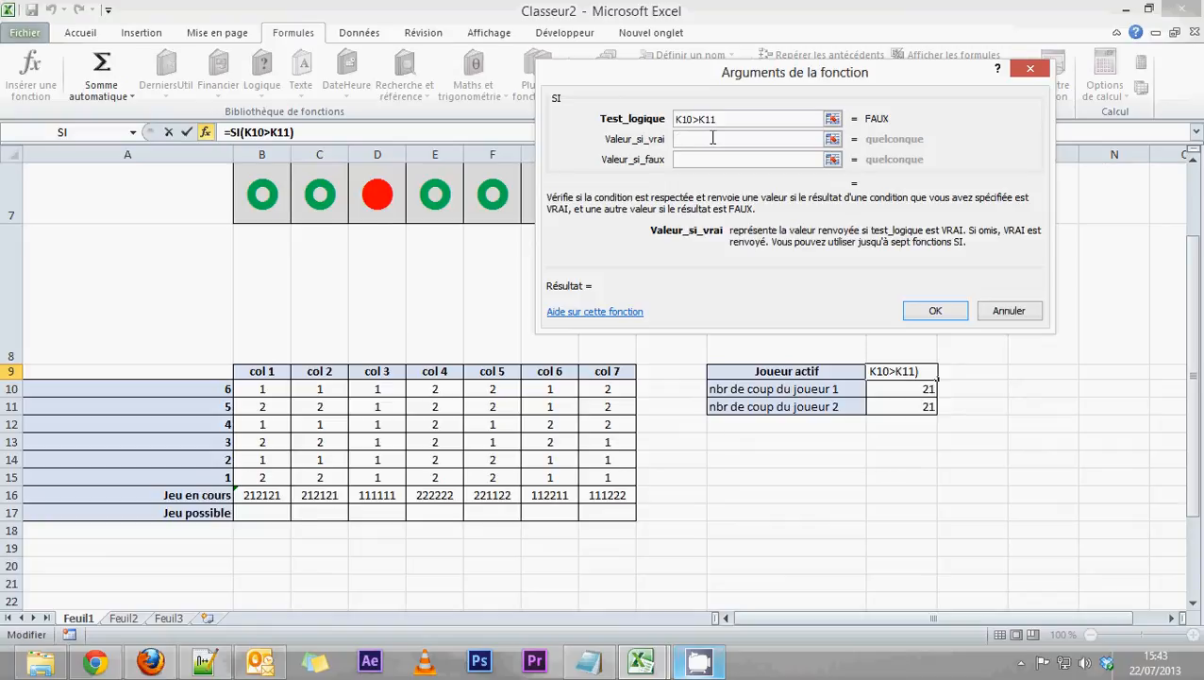
pyautogui.write('"2"')
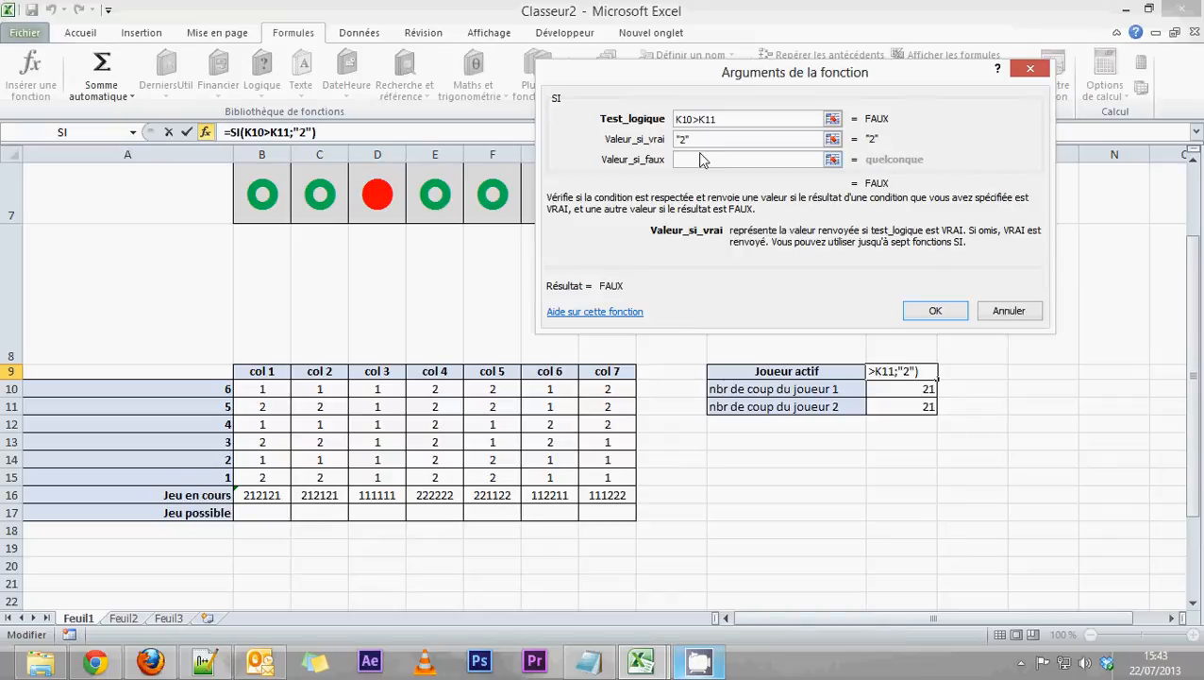
pyautogui.click(701, 160)
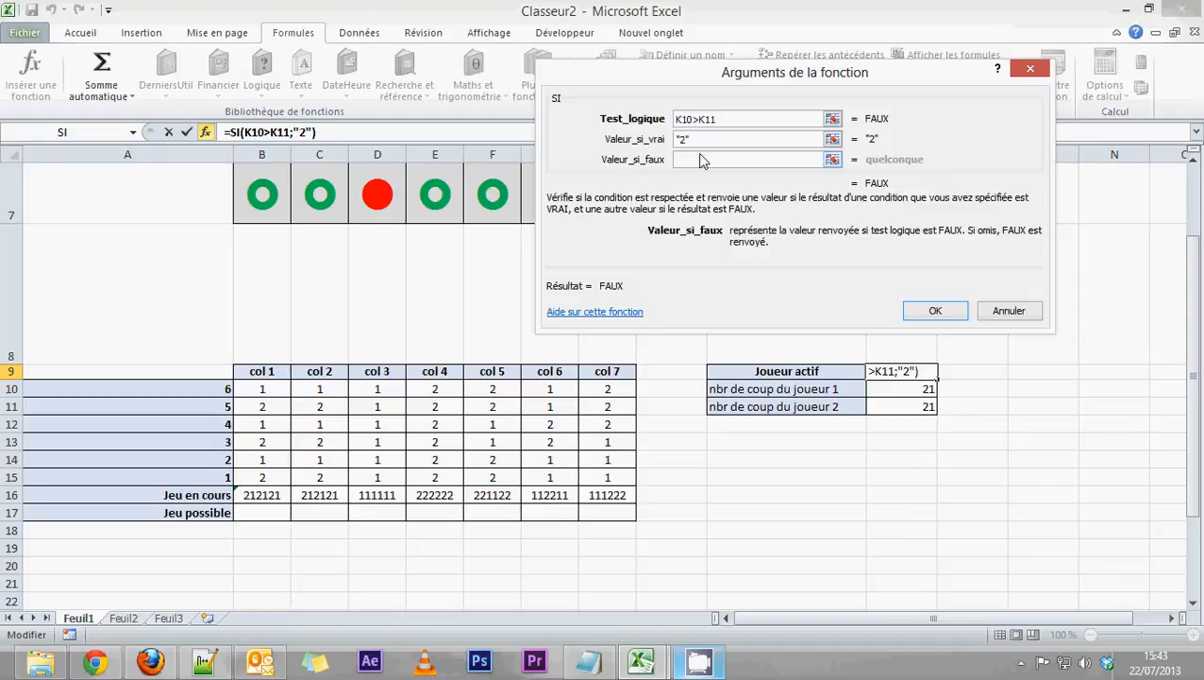
pyautogui.write('"1"')
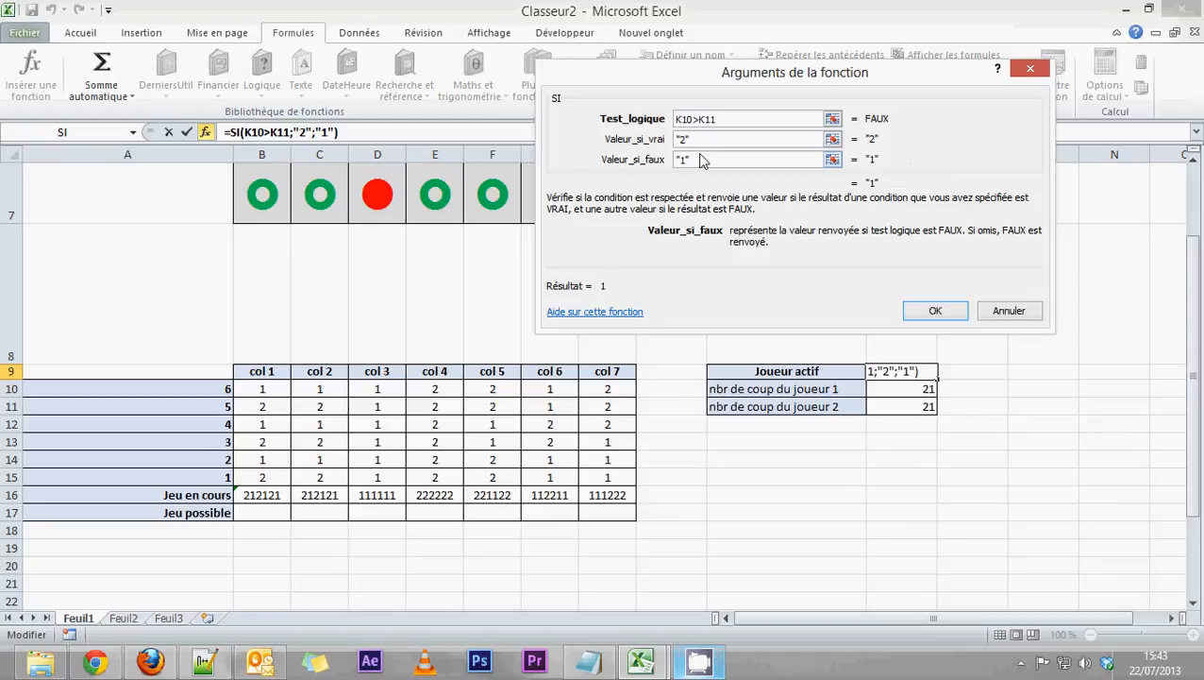
pyautogui.click(932, 311)
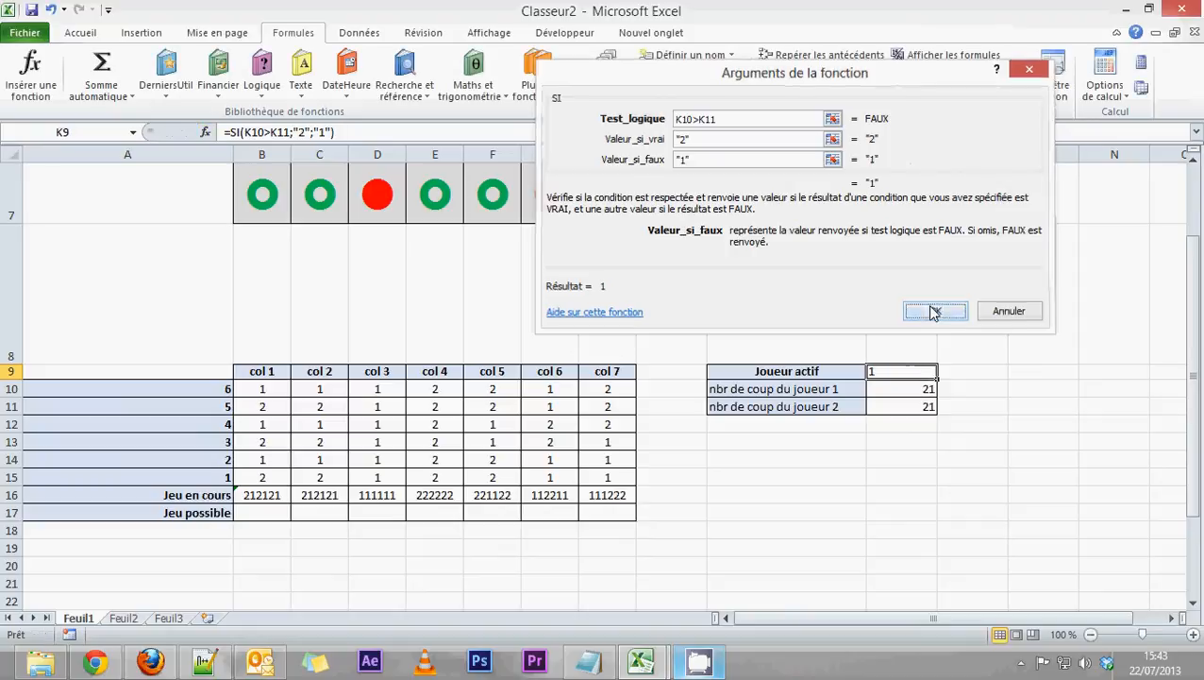
# Step: Centre the contents of the active player cell K9 and the move counts in K10:K11 horizontally
pyautogui.click(80, 32)
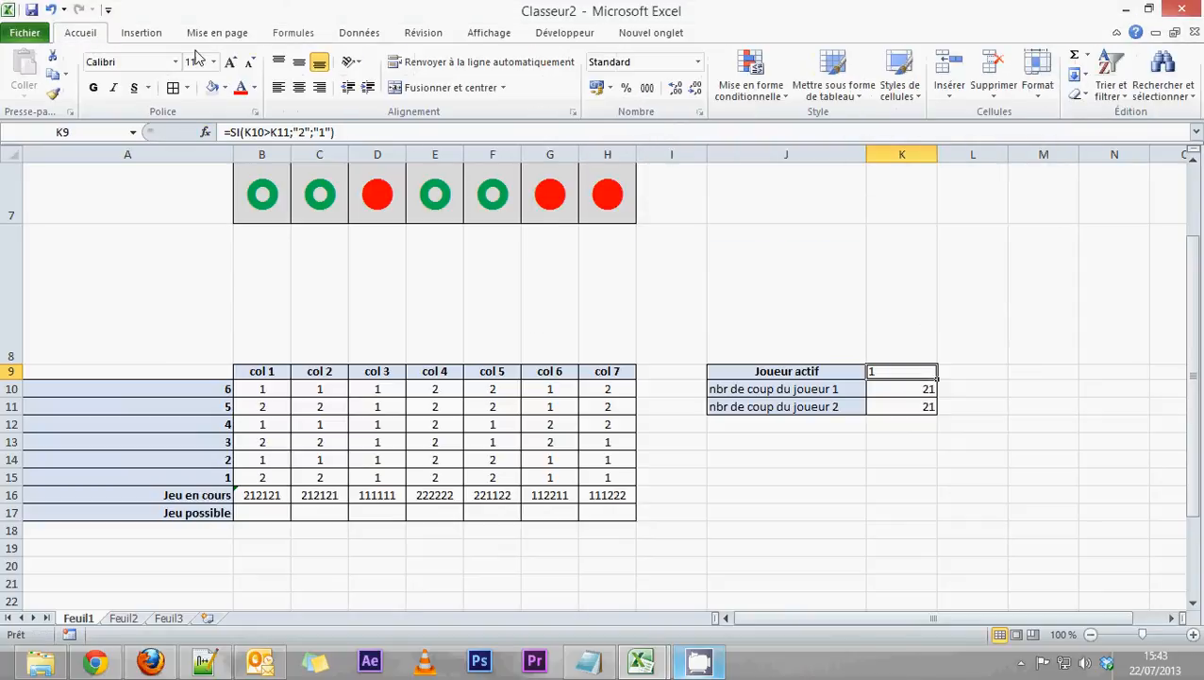
pyautogui.click(298, 88)
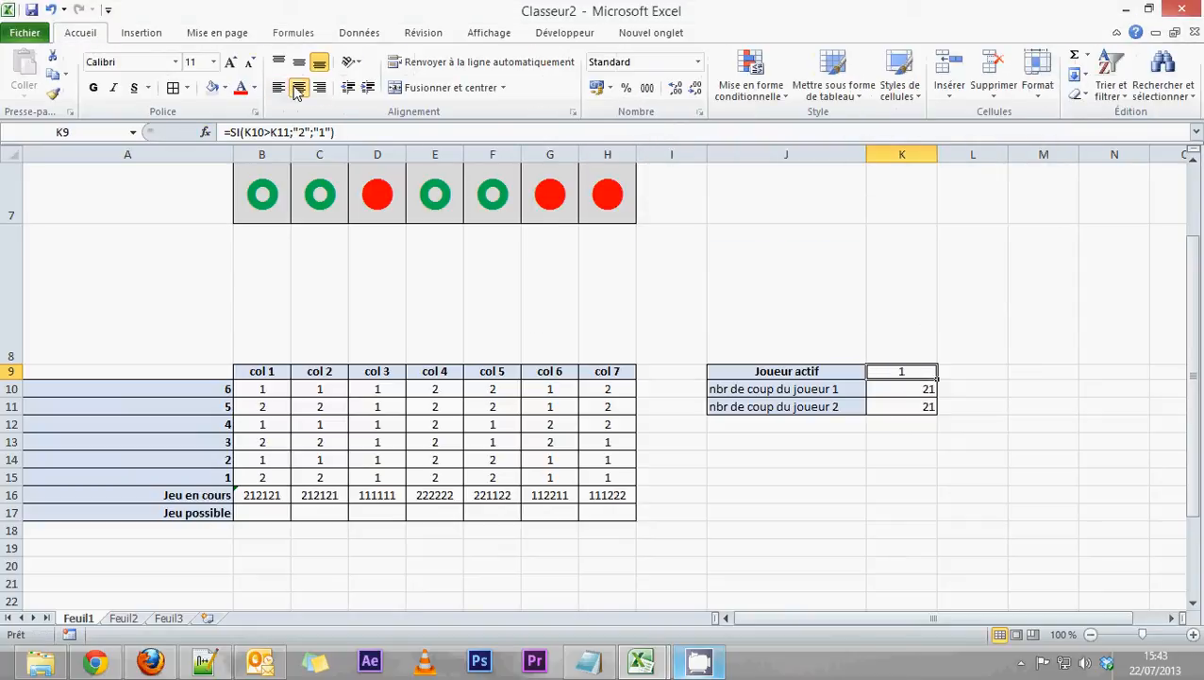
pyautogui.moveTo(899, 388); pyautogui.dragTo(899, 406)
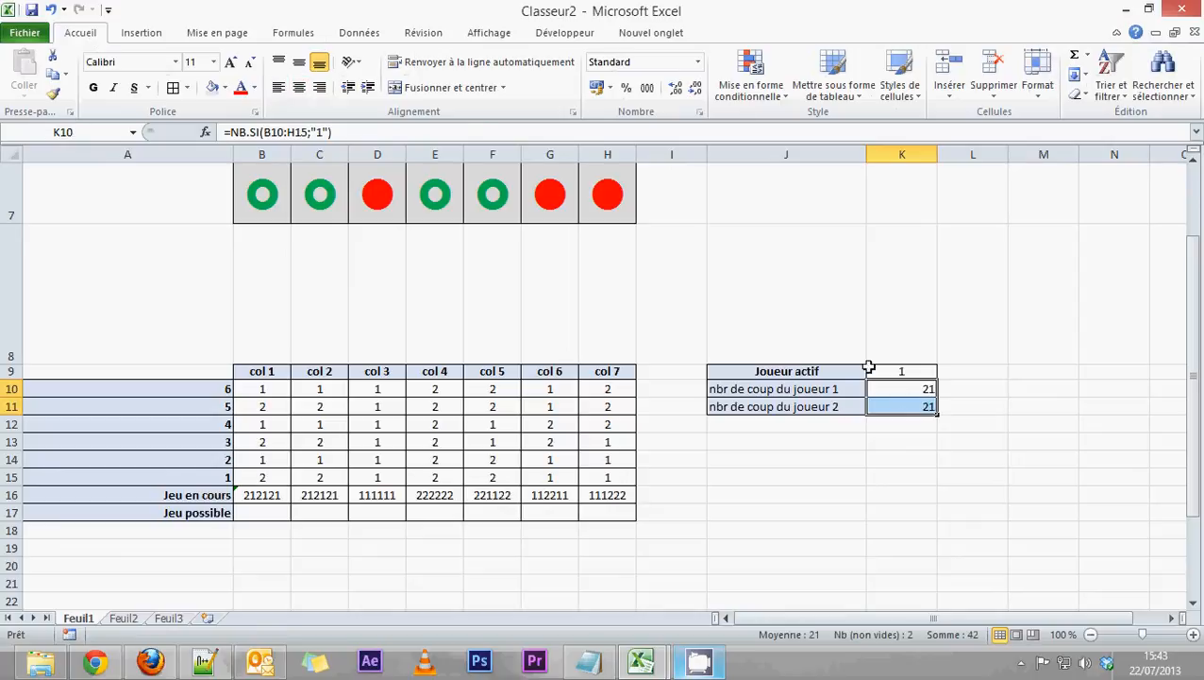
pyautogui.click(302, 87)
pyautogui.click(928, 372)
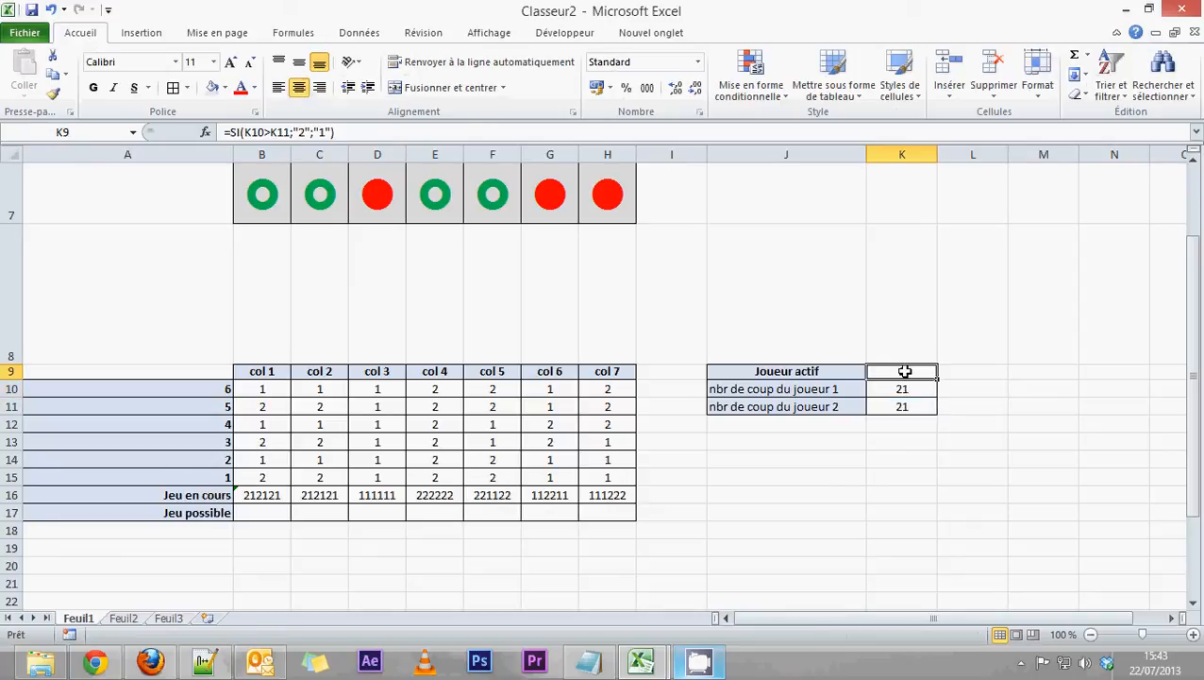
# Step: Insert the text function CONCATENER in the merged cell J2, beside the game board
pyautogui.scroll(2, 904, 371)
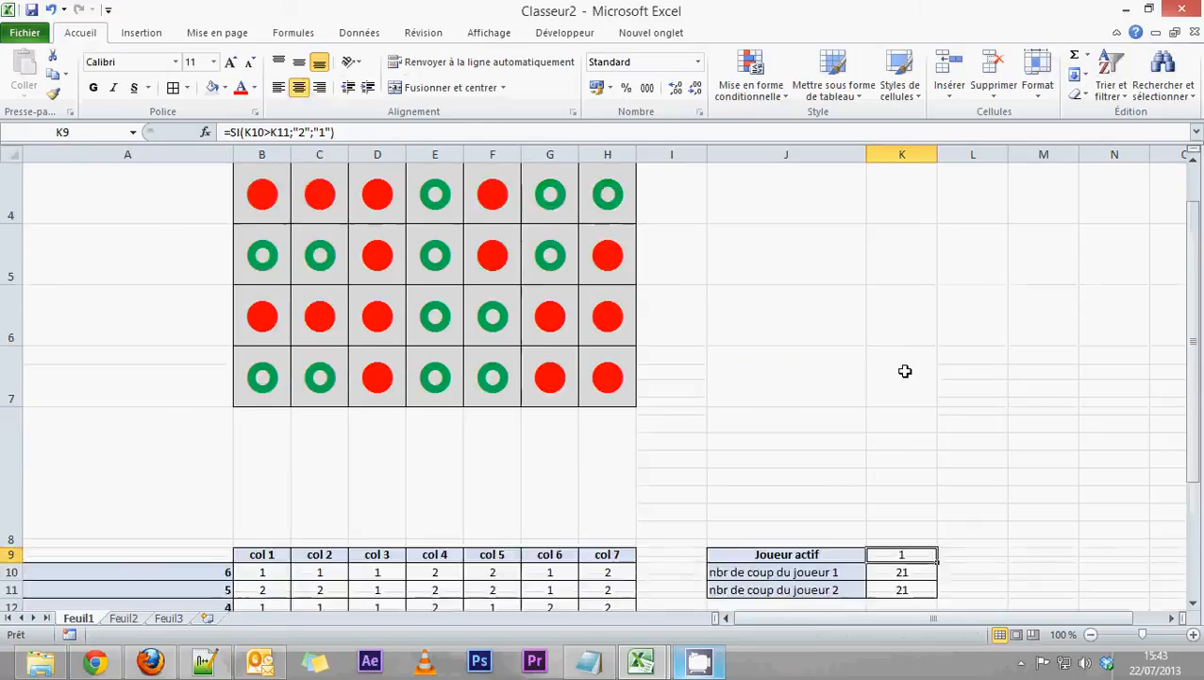
pyautogui.scroll(-1, 904, 371)
pyautogui.scroll(1, 904, 371)
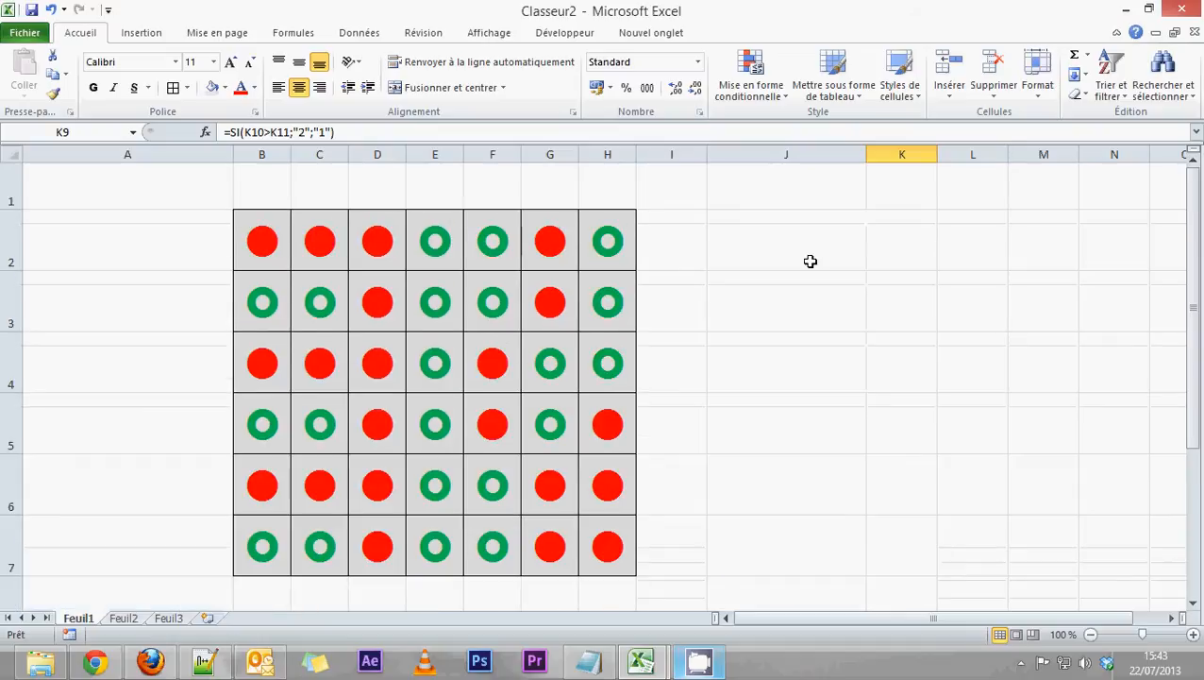
pyautogui.click(767, 223)
pyautogui.scroll(-2, 765, 222)
pyautogui.scroll(2, 764, 223)
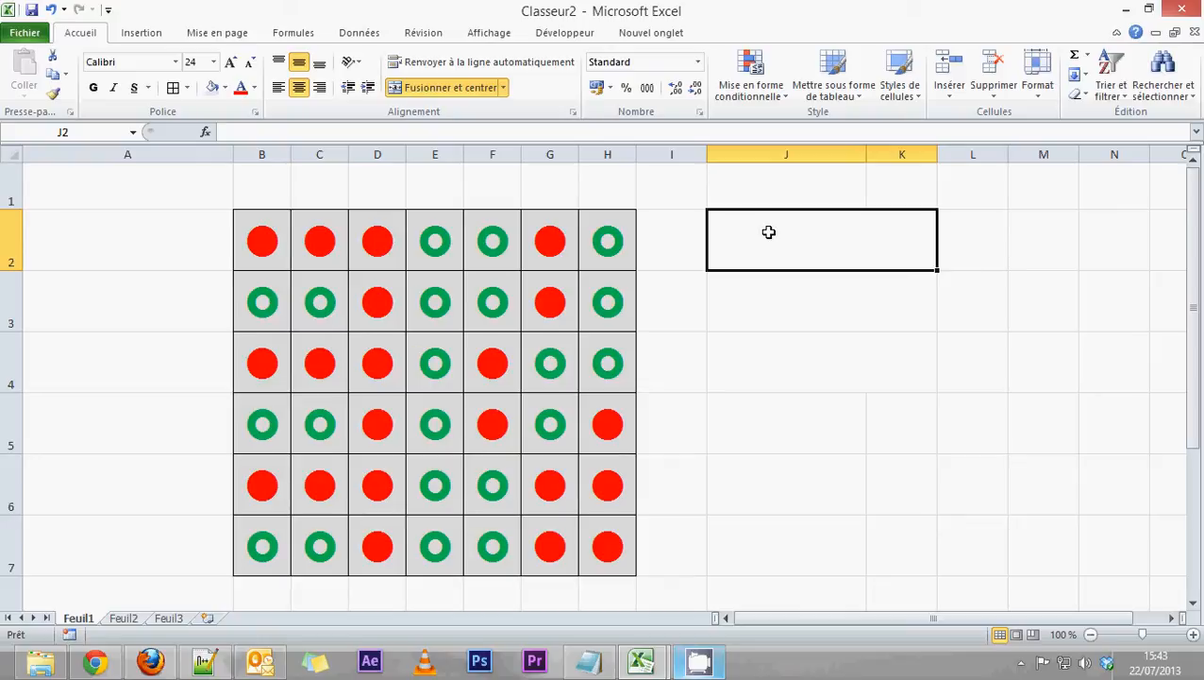
pyautogui.click(304, 34)
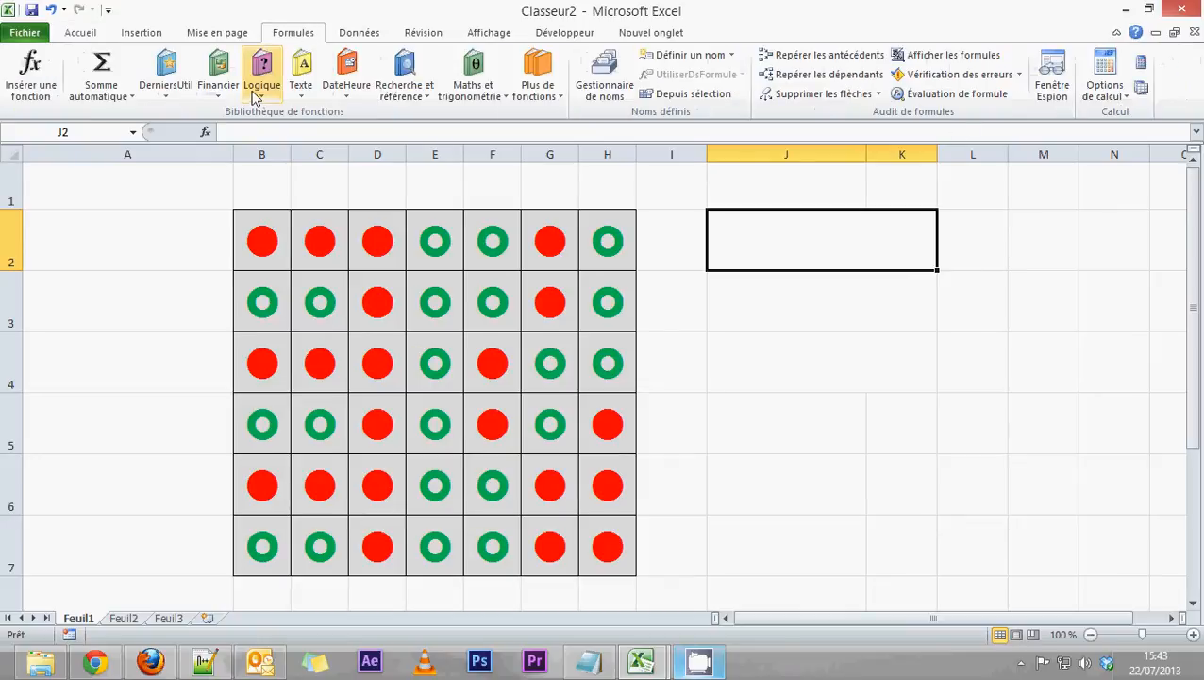
pyautogui.click(302, 85)
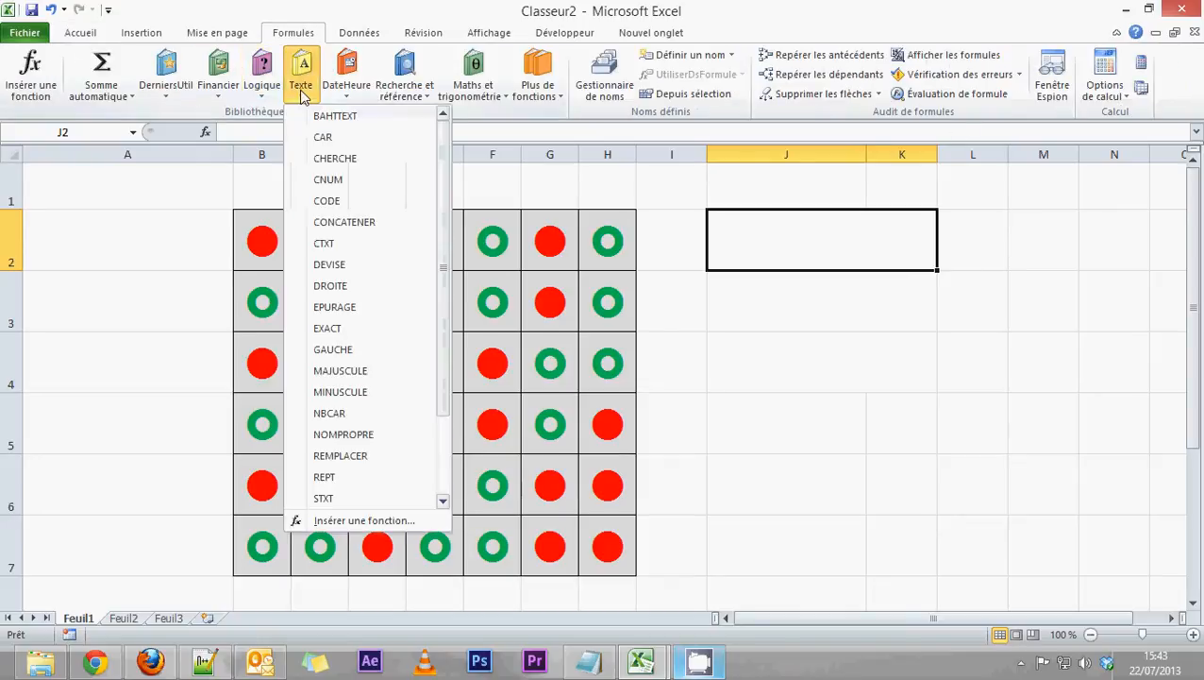
pyautogui.click(365, 226)
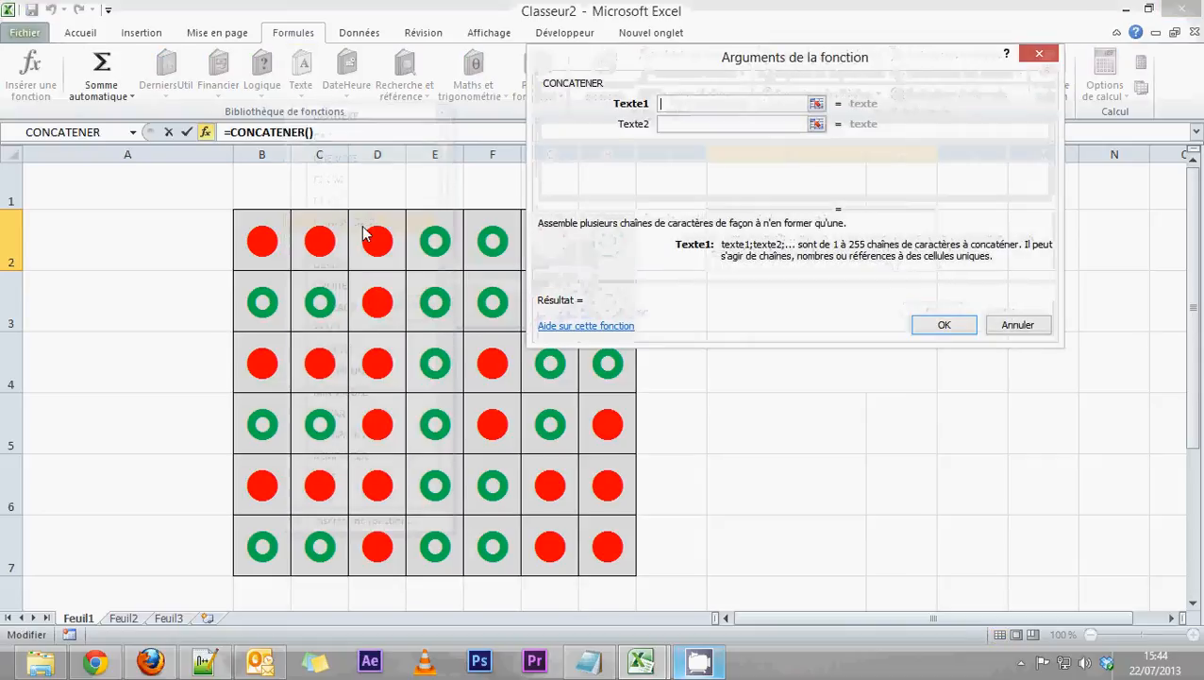
# Step: Complete the CONCATENER function in J2 with "Joueur " as the first text and cell K9 as the second
pyautogui.write('Joueu')
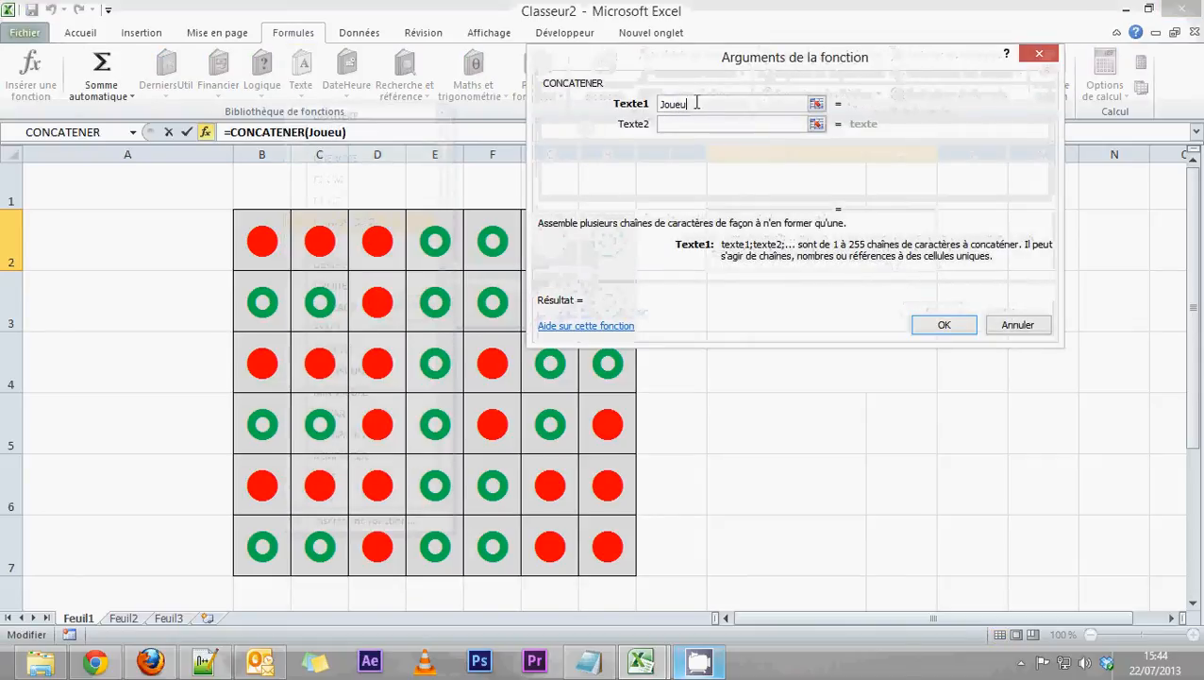
pyautogui.write('r')
pyautogui.click(697, 121)
pyautogui.click(695, 104)
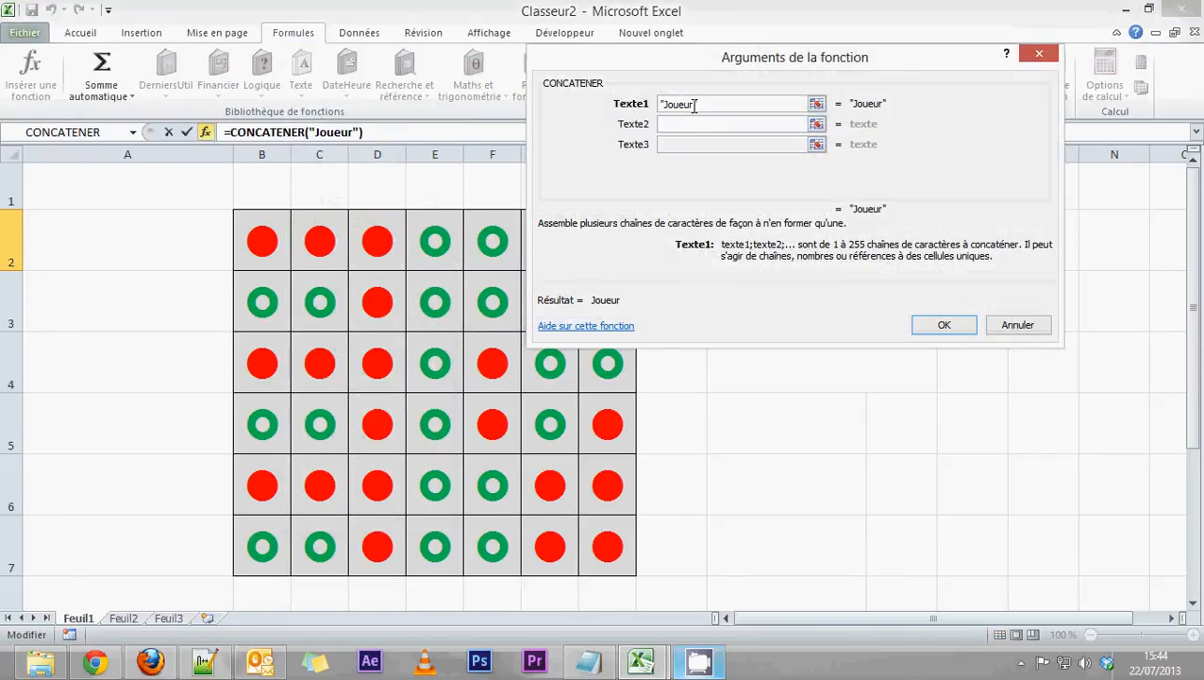
pyautogui.click(701, 123)
pyautogui.scroll(-2, 818, 445)
pyautogui.click(887, 372)
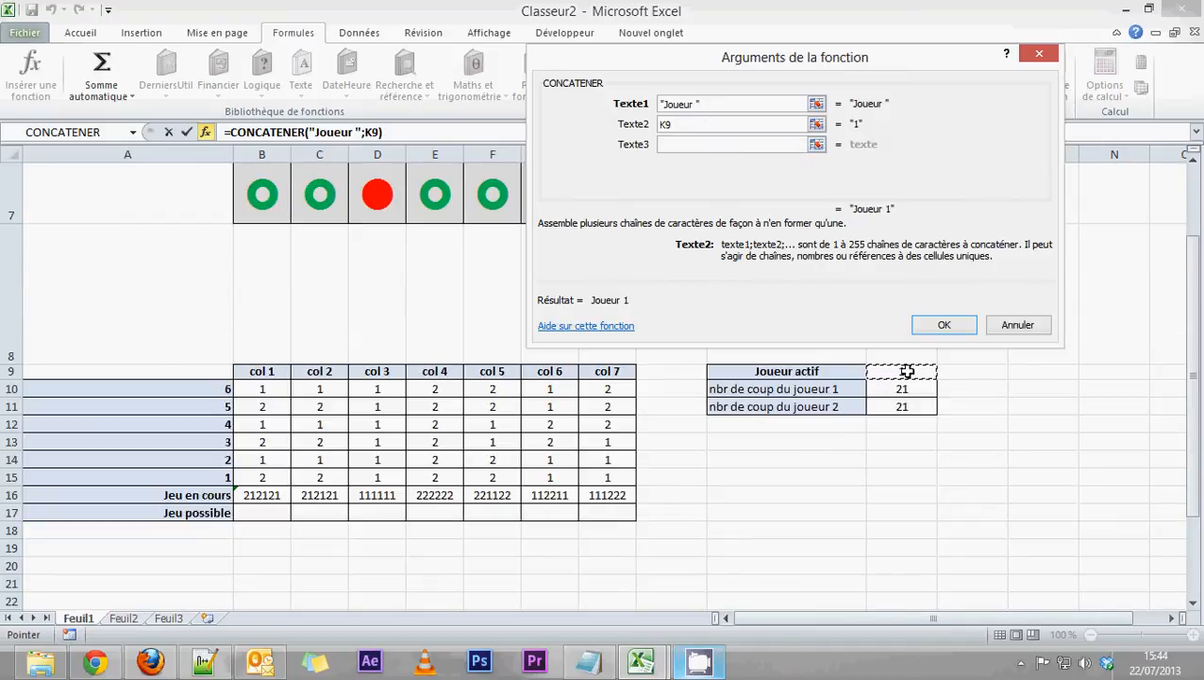
pyautogui.click(944, 325)
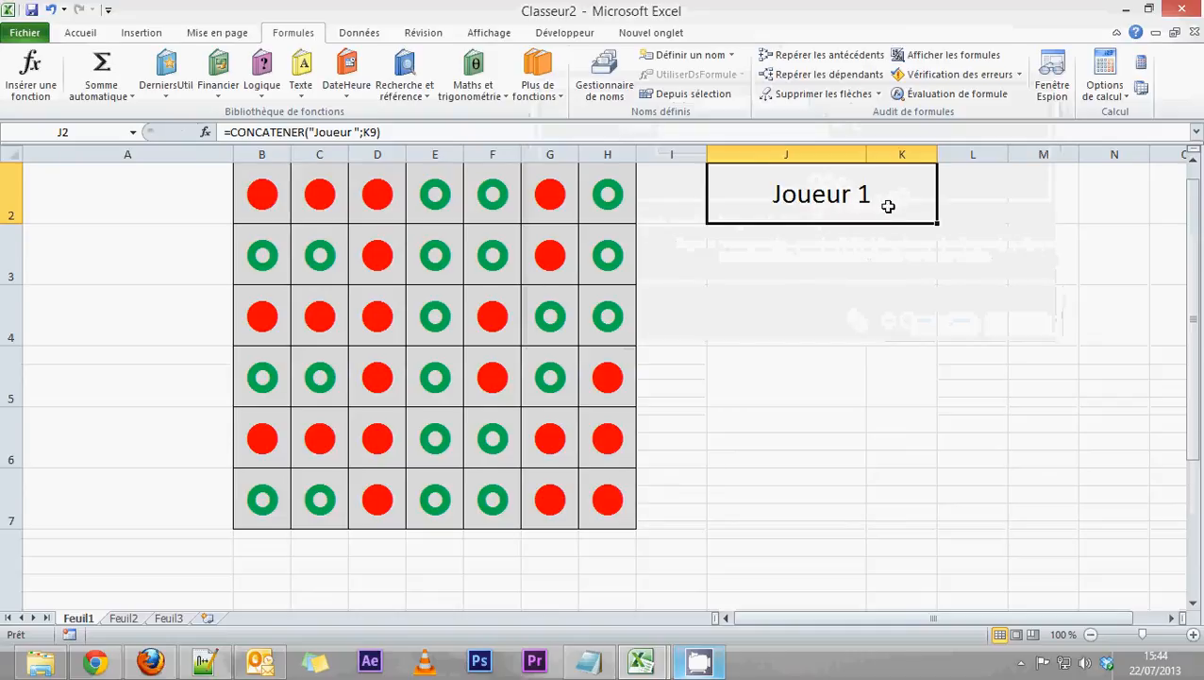
pyautogui.scroll(1, 801, 260)
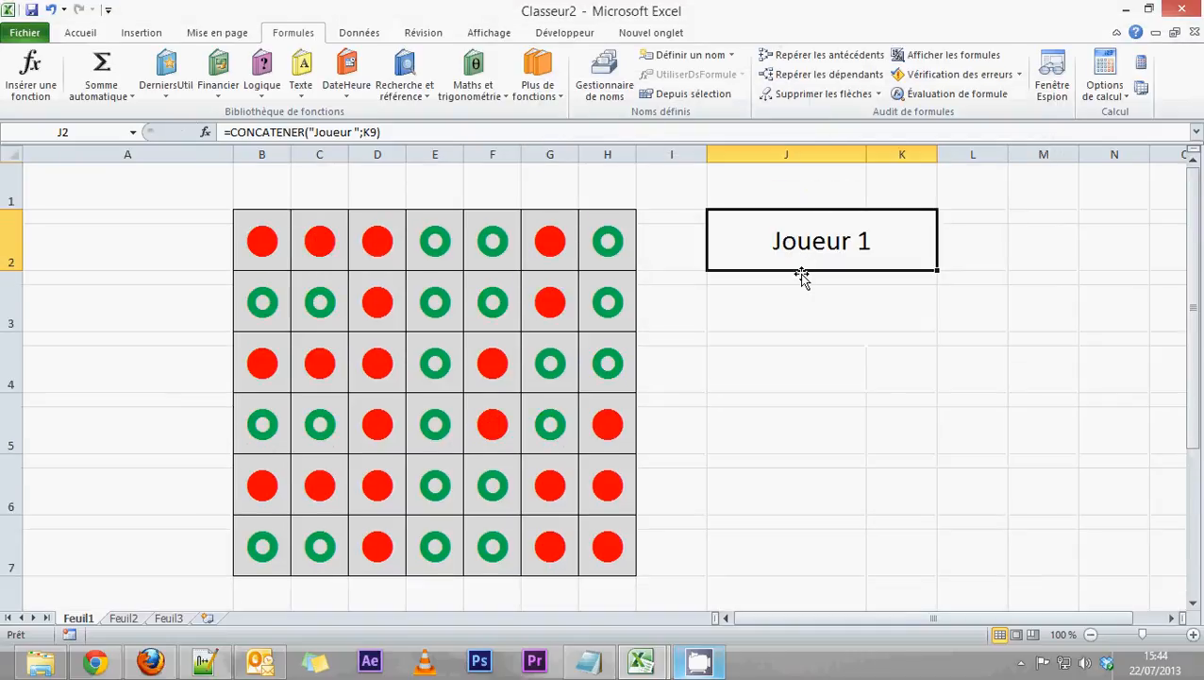
# Step: Make the player announcement in J2 bold
pyautogui.click(76, 35)
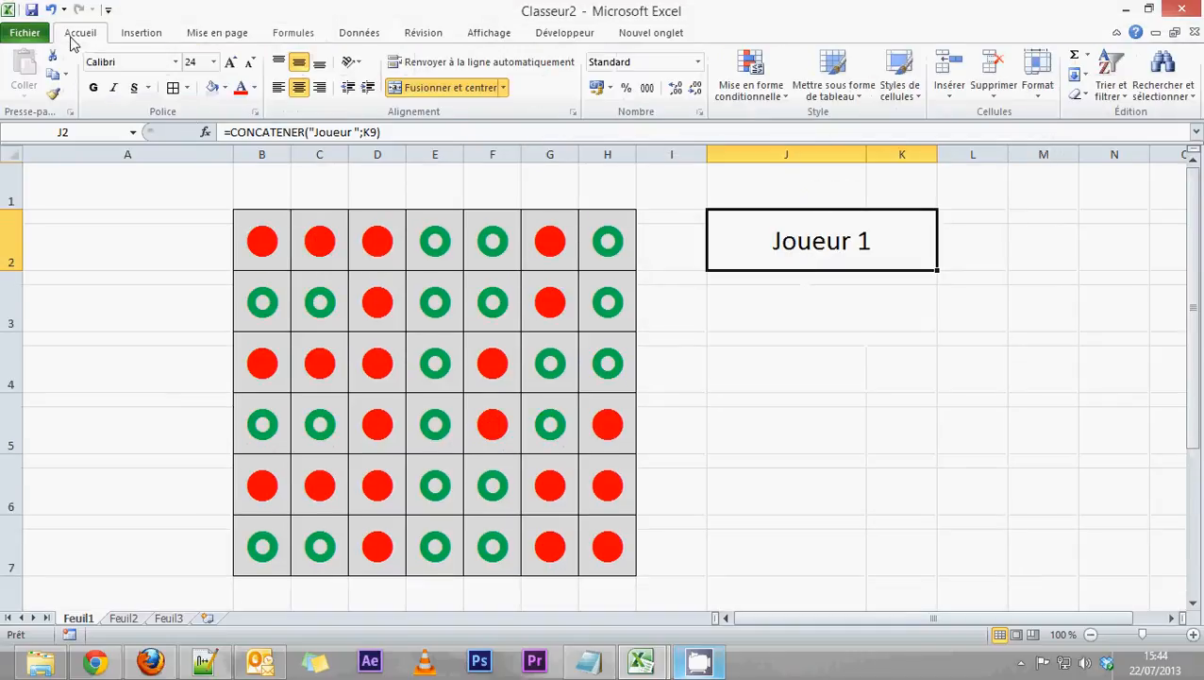
pyautogui.click(747, 90)
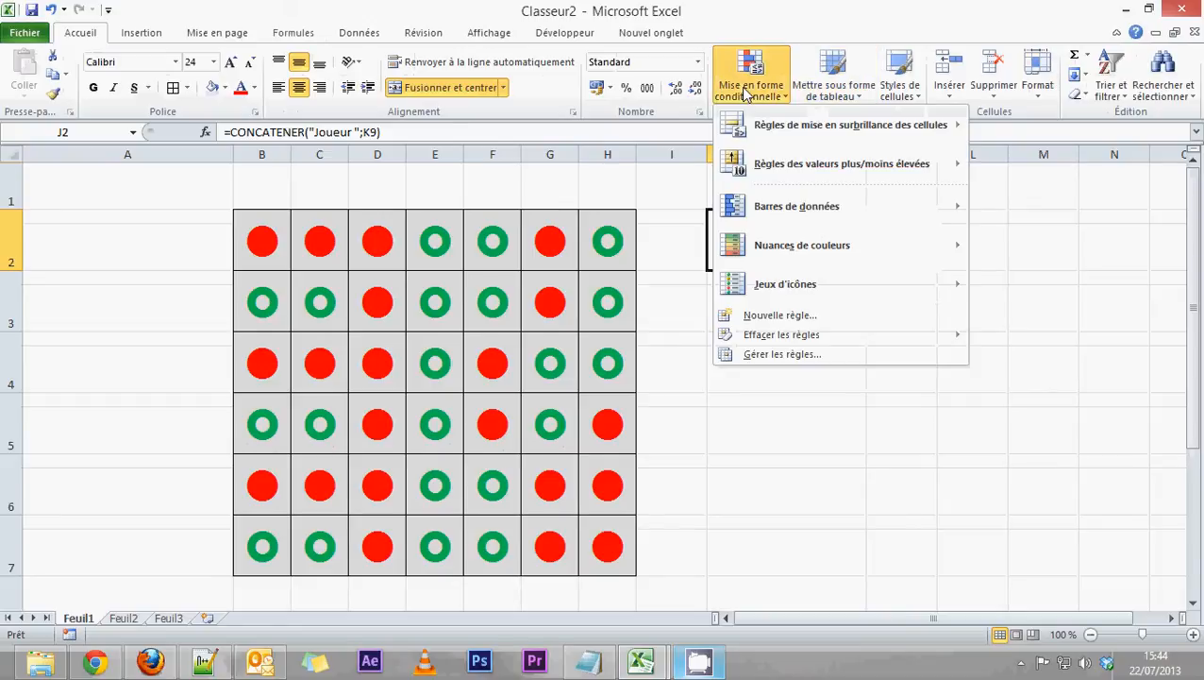
pyautogui.click(689, 8)
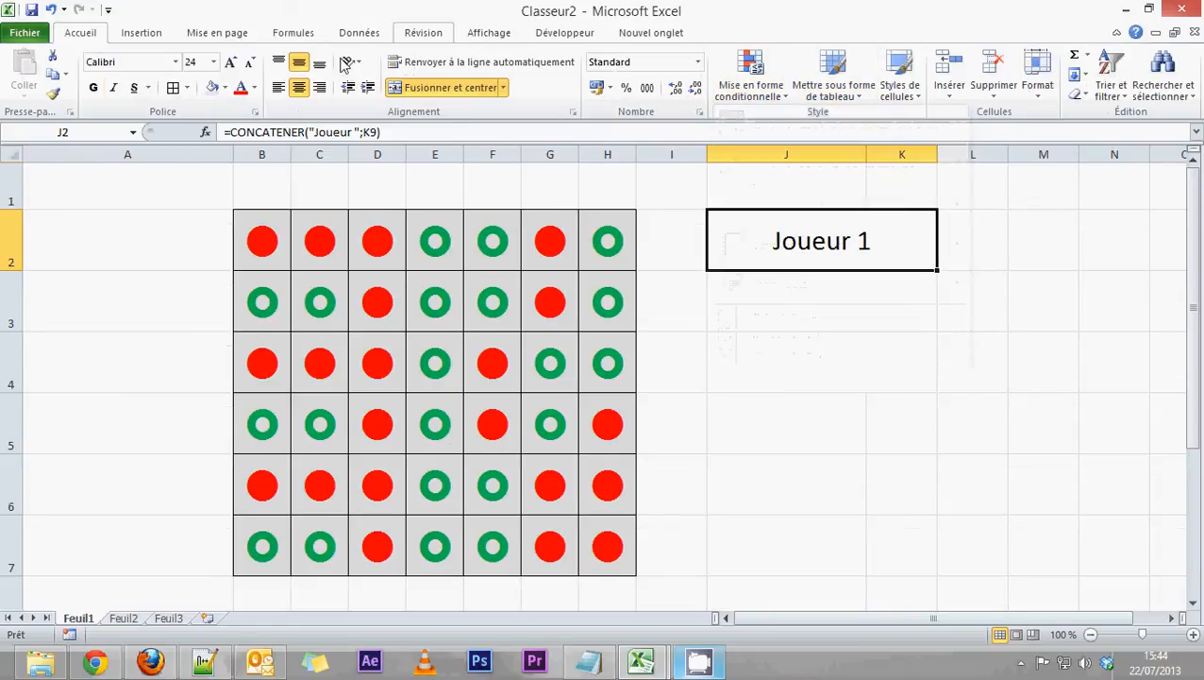
pyautogui.click(93, 89)
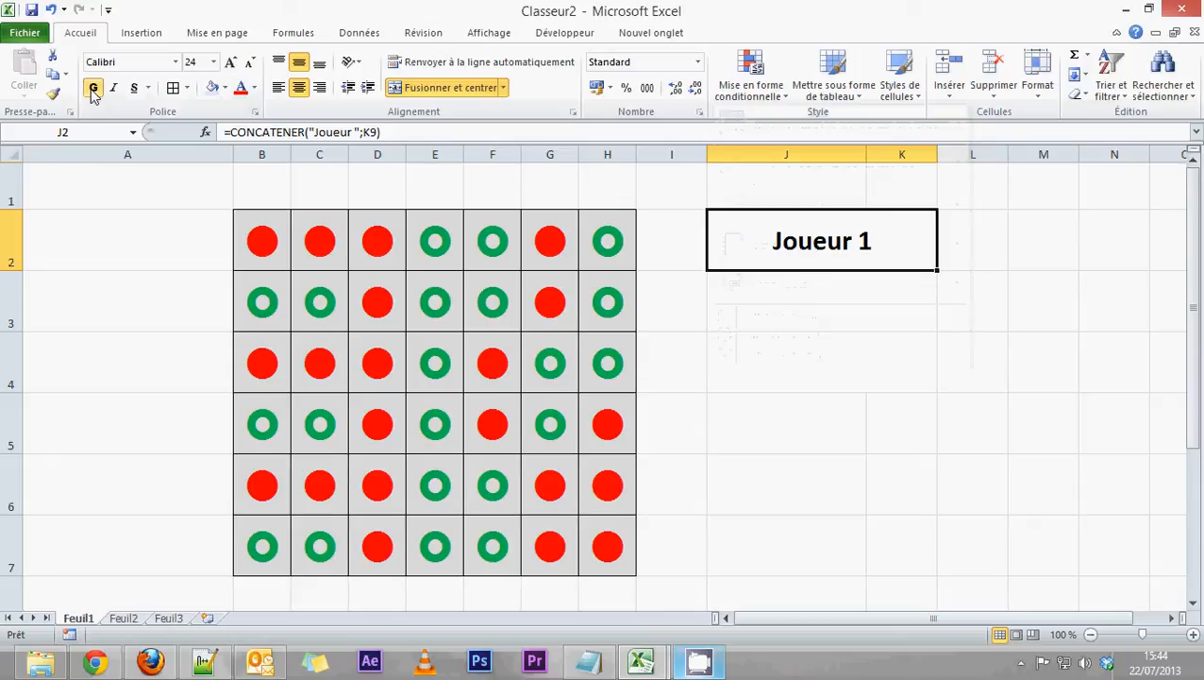
# Step: Create a conditional formatting rule for J2 that applies to cells whose value is equal to "Joueur 1"
pyautogui.click(724, 88)
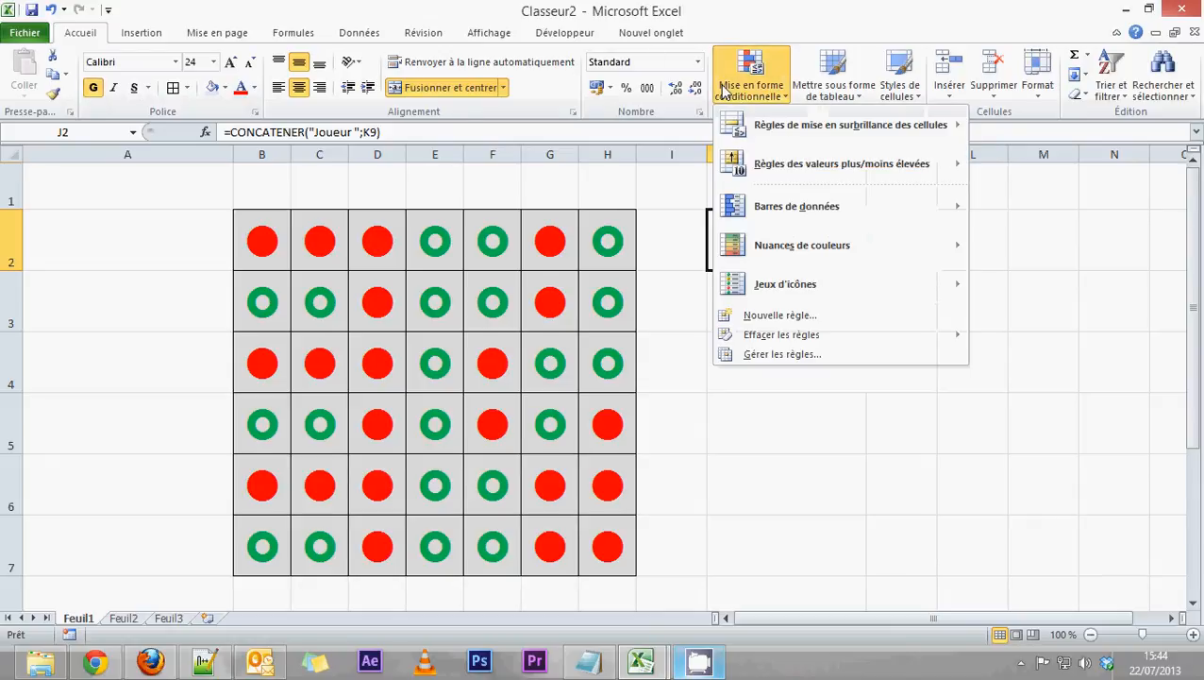
pyautogui.click(779, 315)
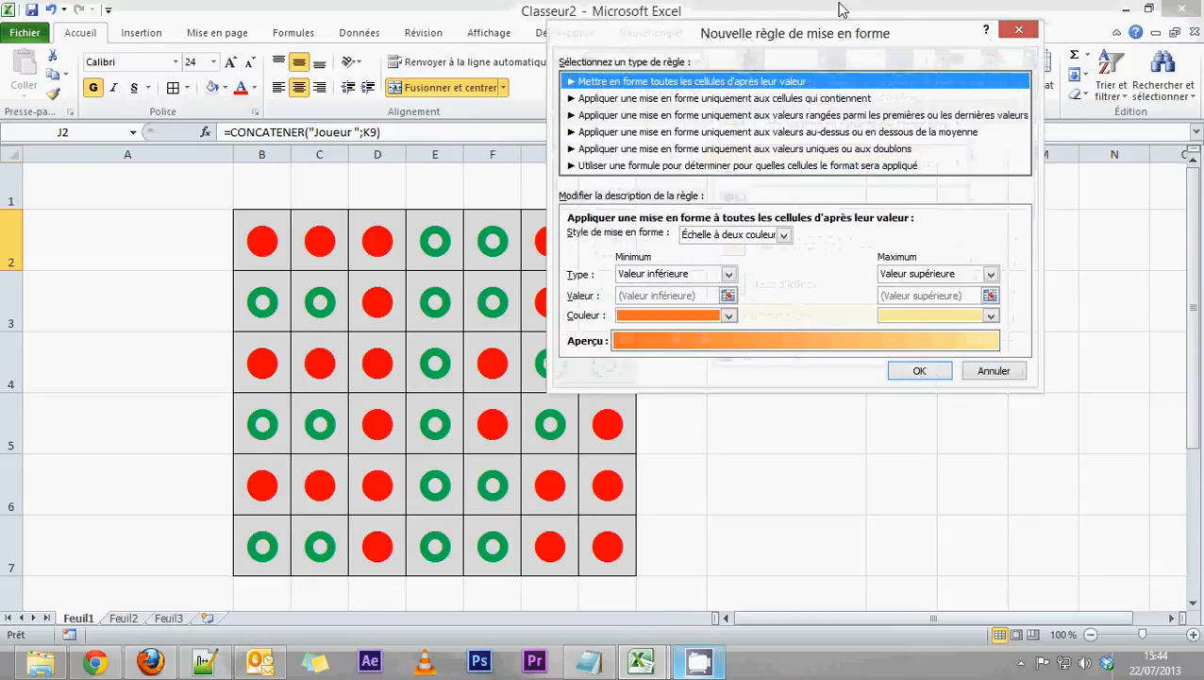
pyautogui.moveTo(838, 38); pyautogui.dragTo(112, 46)
pyautogui.click(146, 106)
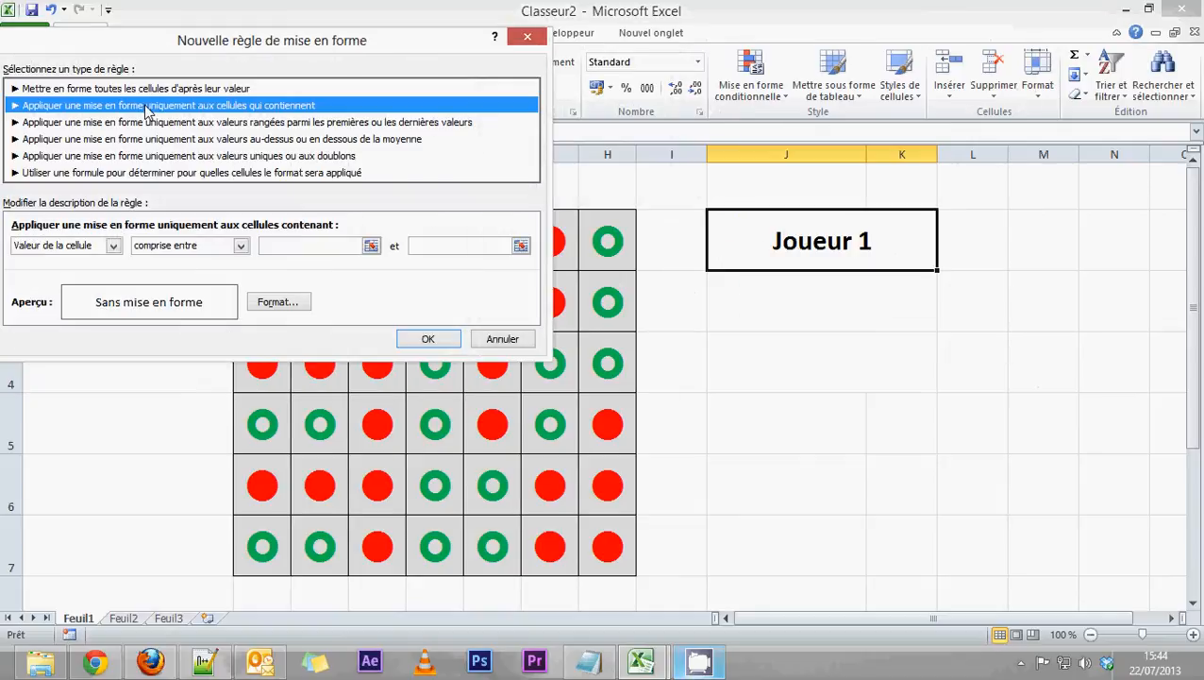
pyautogui.click(221, 247)
pyautogui.click(176, 279)
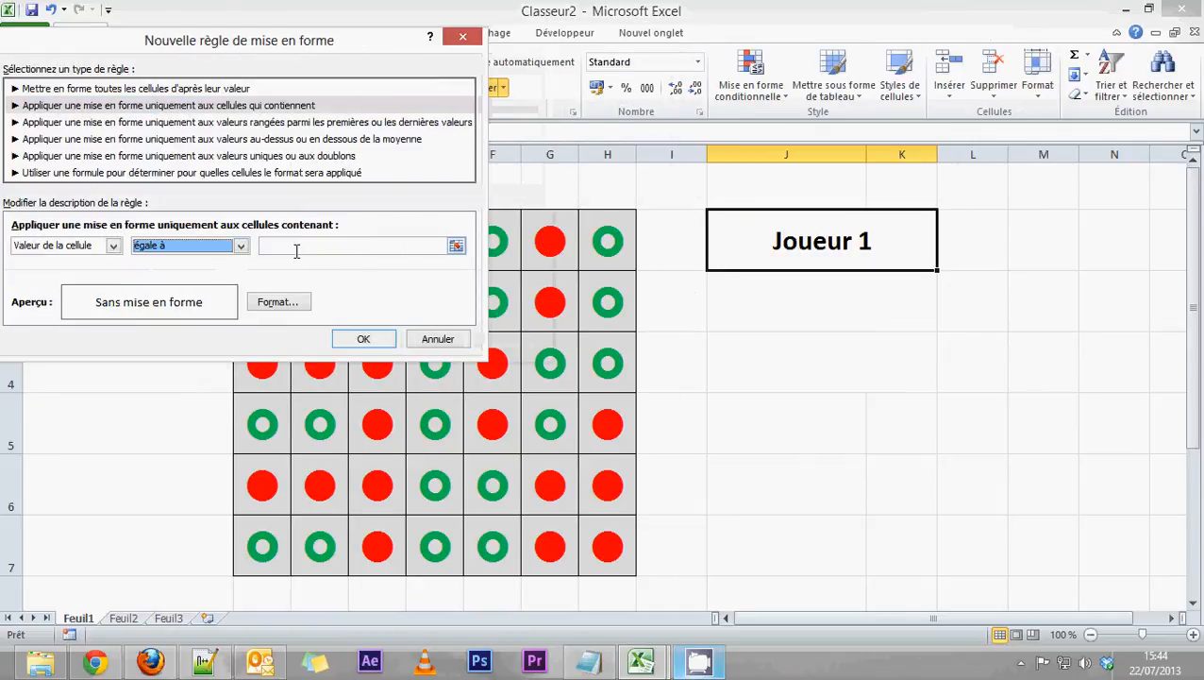
pyautogui.click(298, 247)
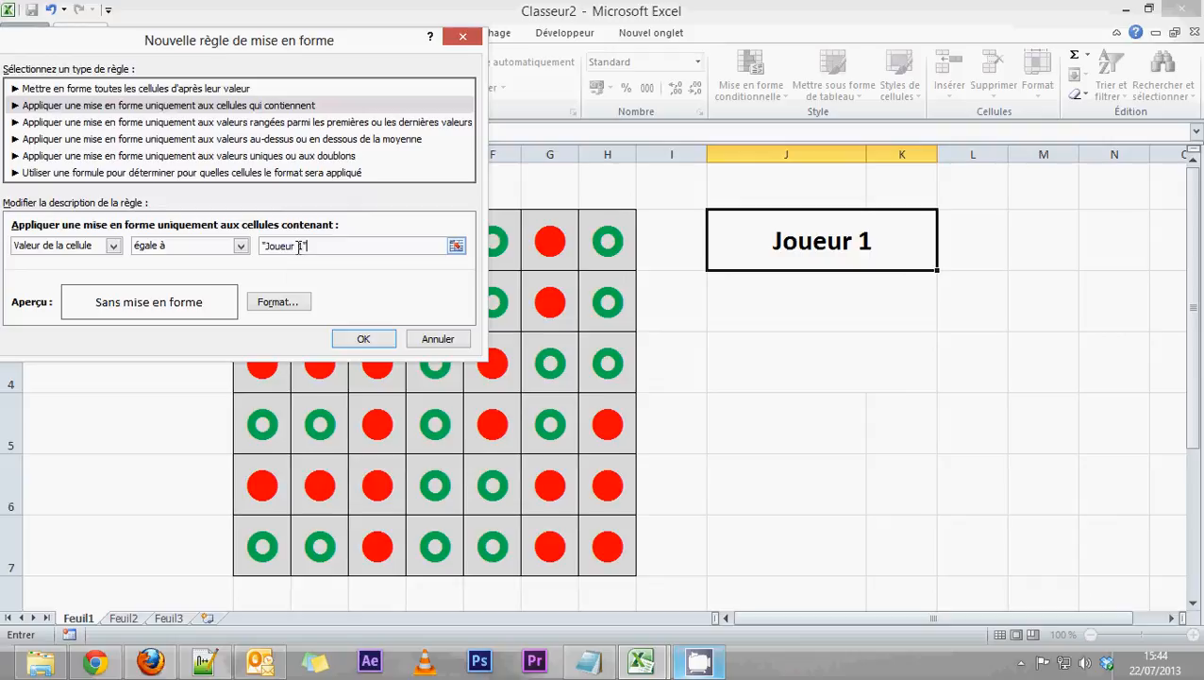
# Step: Give the "Joueur 1" rule a standard red font colour and validate the rule
pyautogui.click(281, 303)
pyautogui.click(630, 40)
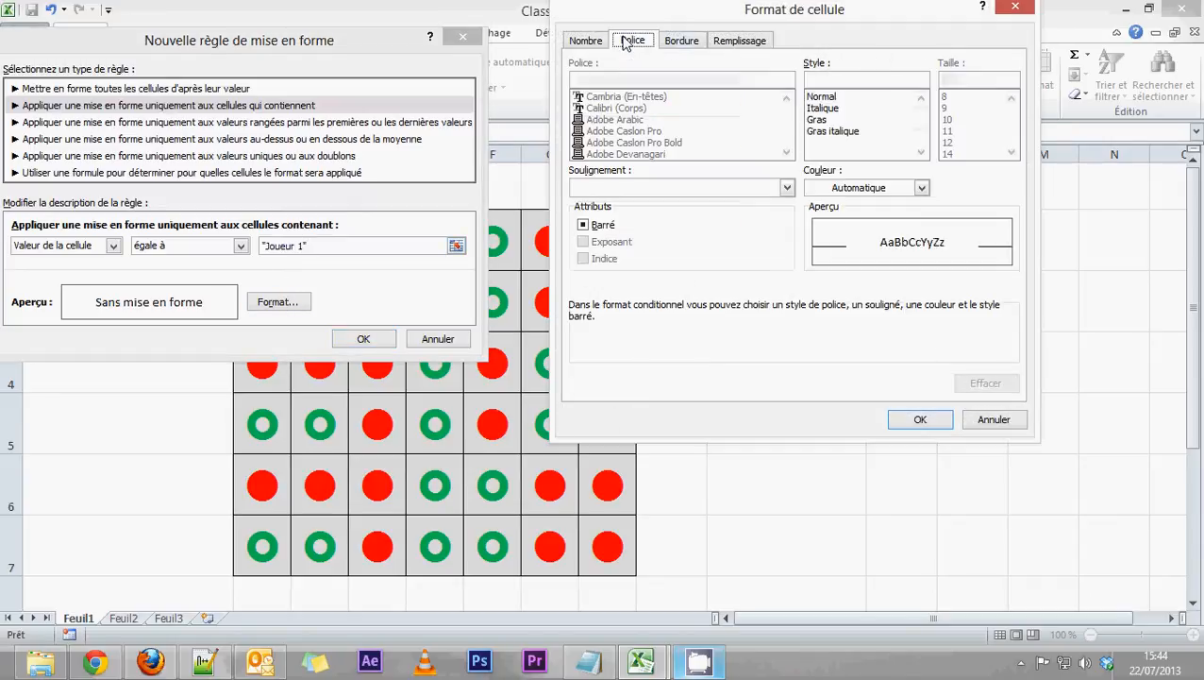
pyautogui.click(871, 188)
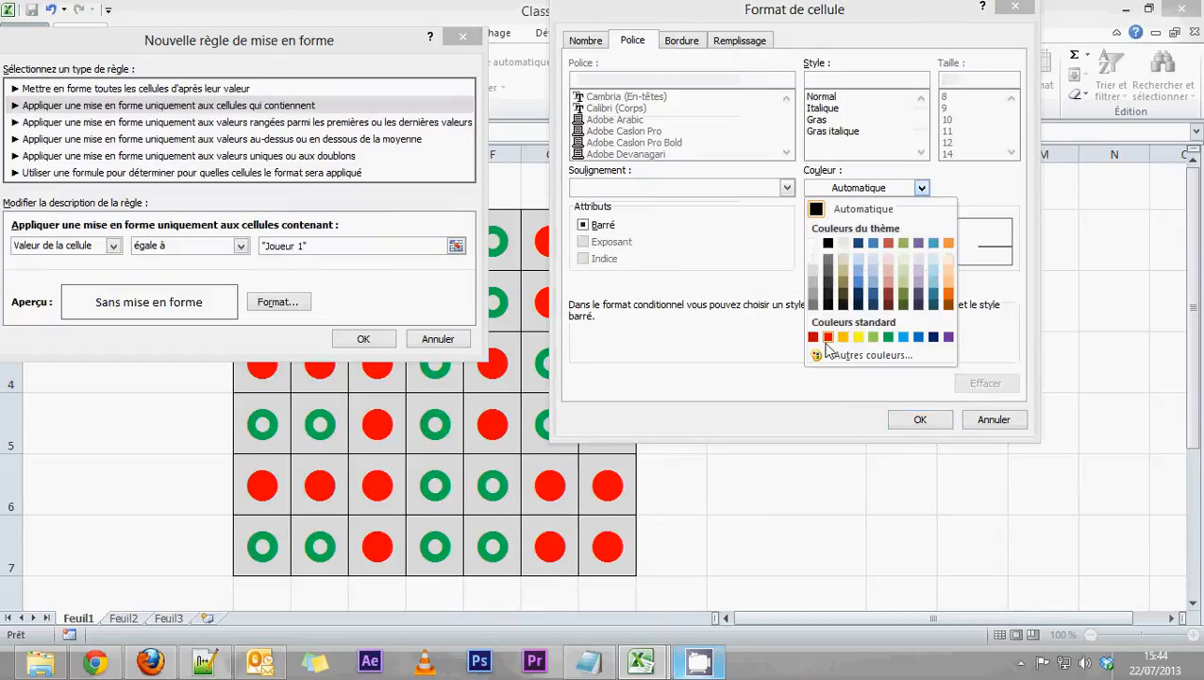
pyautogui.click(829, 338)
pyautogui.click(919, 419)
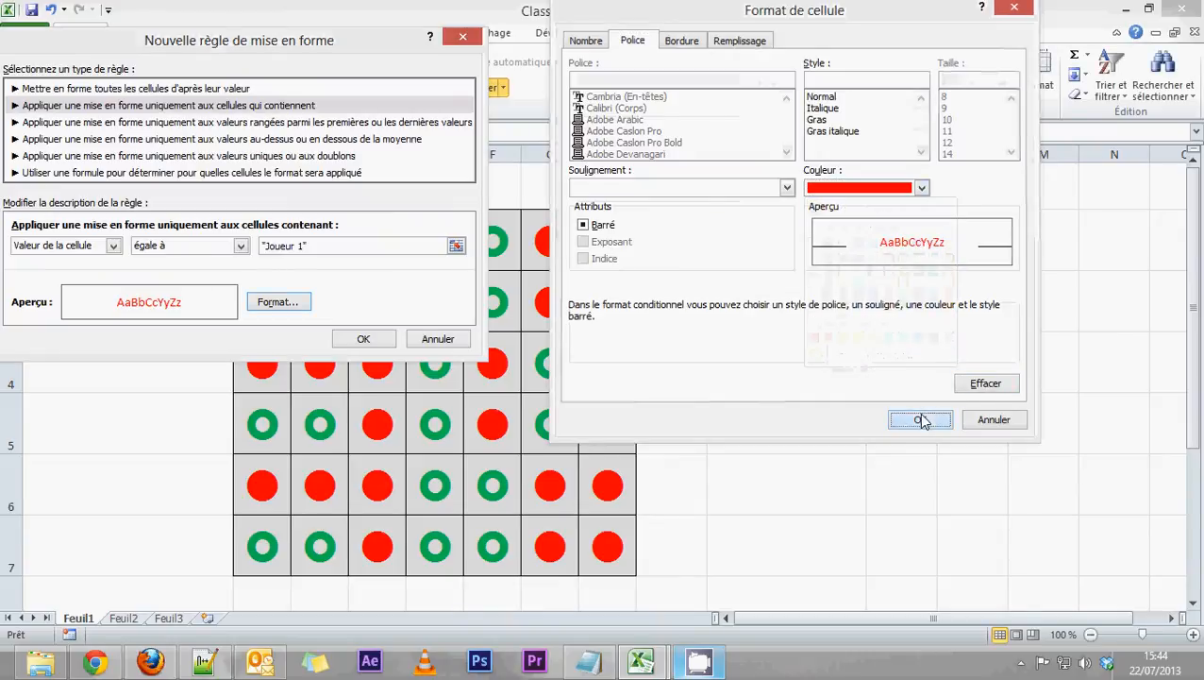
pyautogui.click(363, 339)
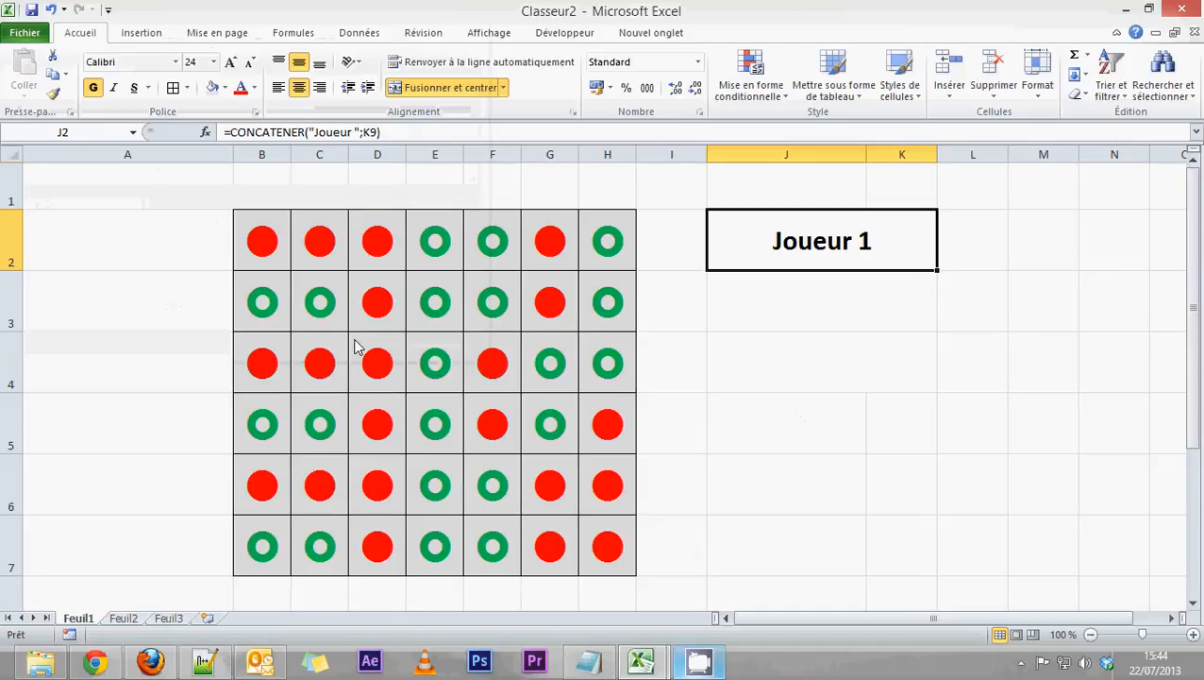
# Step: Open the conditional formatting rules manager for J2 and check the range the red-font rule applies to
pyautogui.click(760, 89)
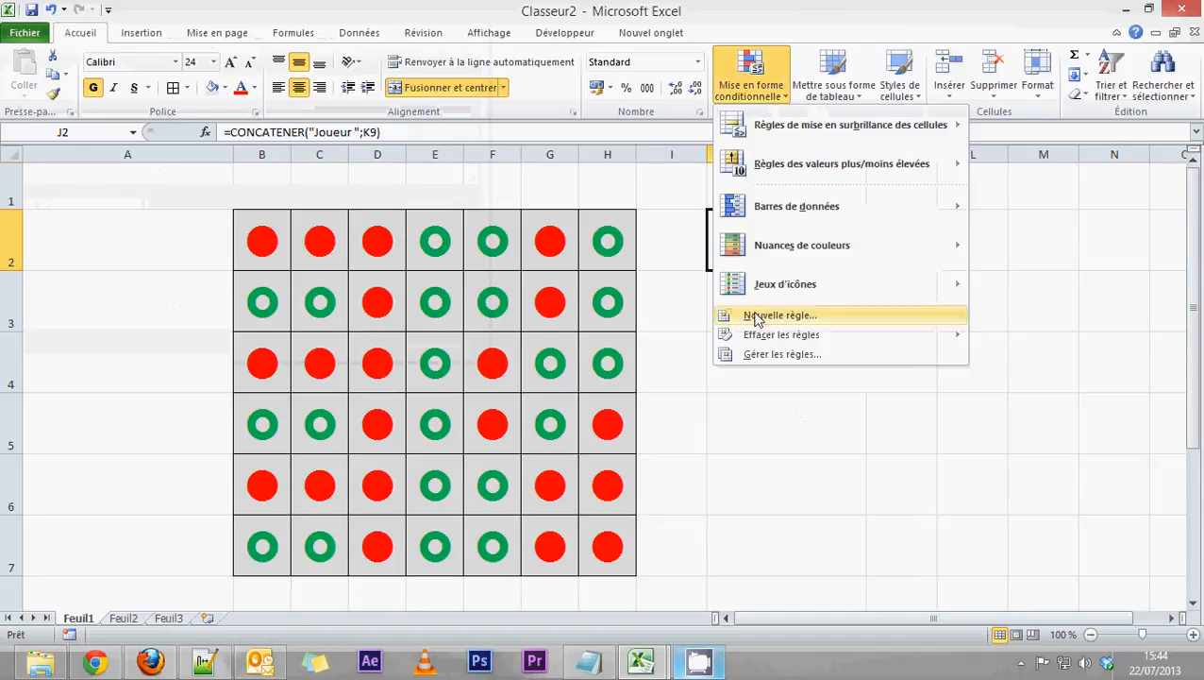
pyautogui.click(761, 356)
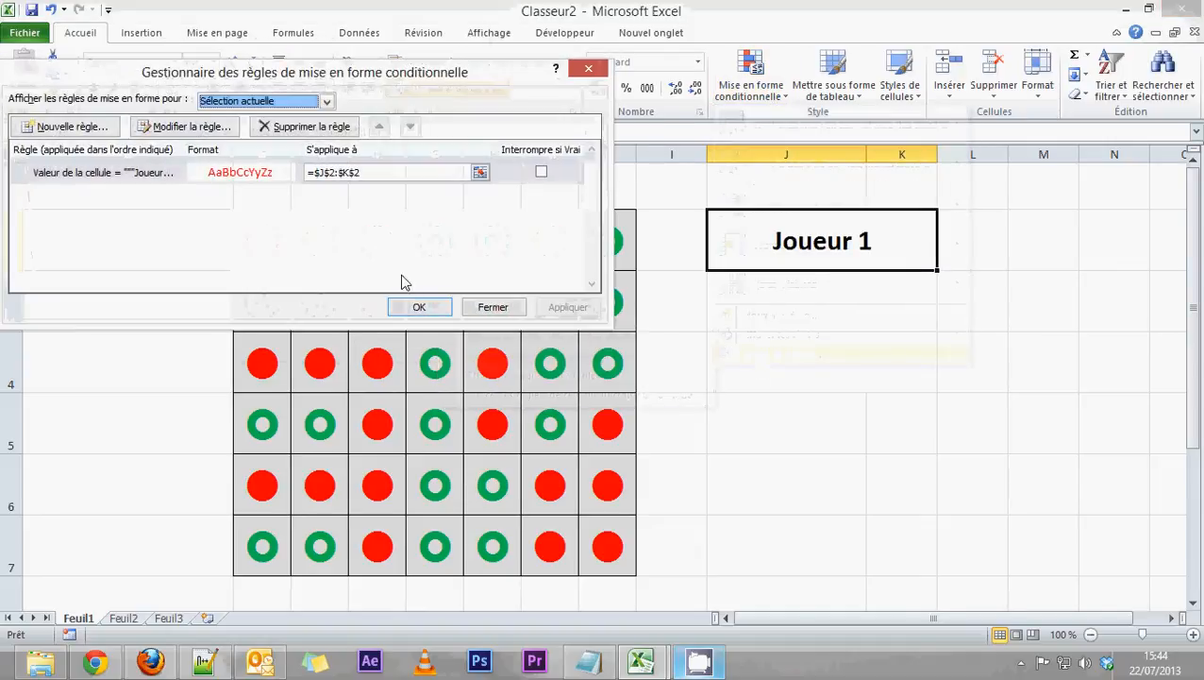
pyautogui.click(237, 180)
pyautogui.click(376, 171)
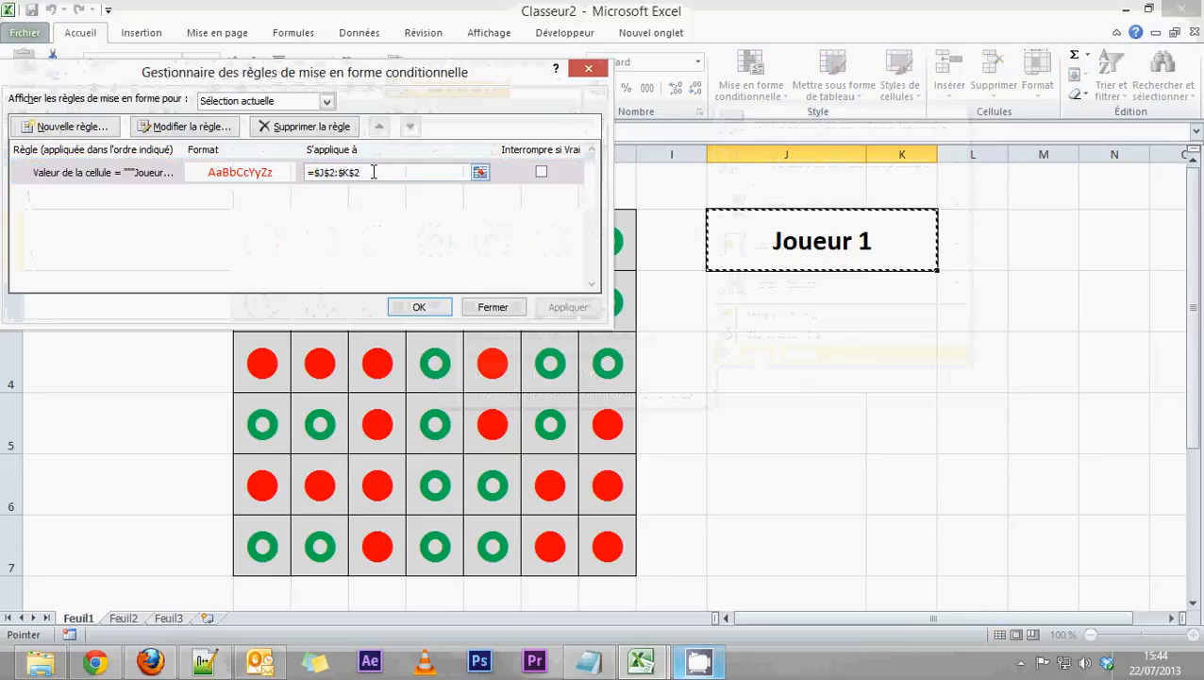
pyautogui.moveTo(368, 172); pyautogui.dragTo(321, 172)
pyautogui.click(375, 175)
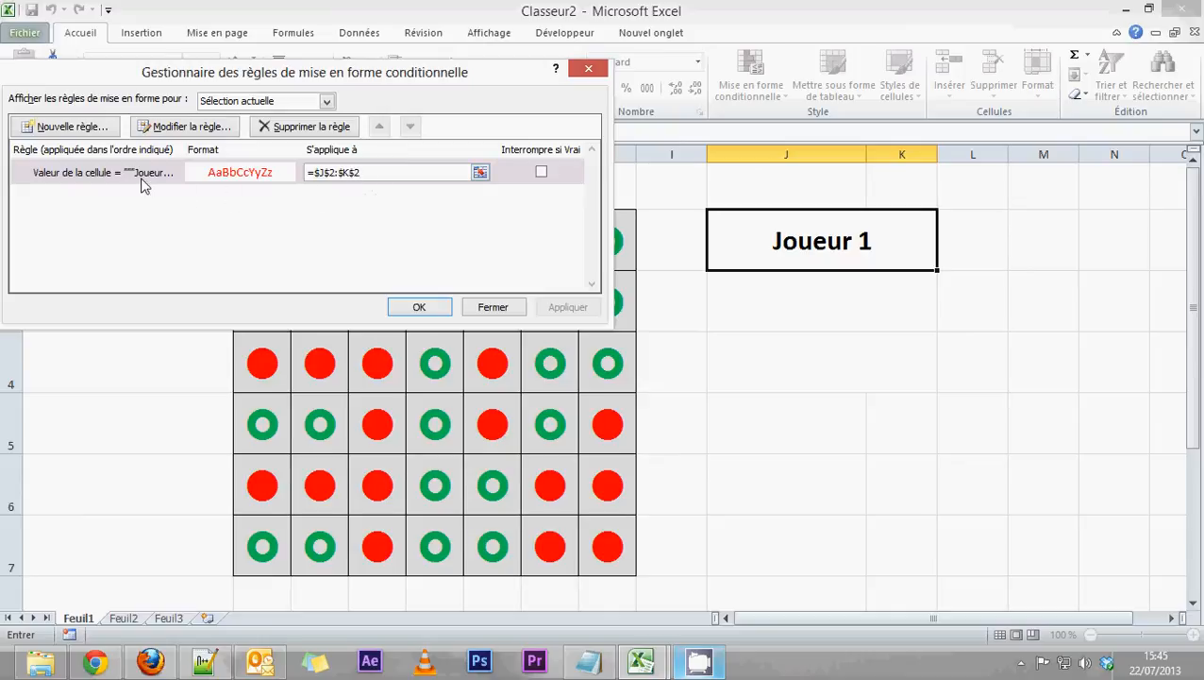
# Step: Edit the red-font rule so its comparison value reads ="Joueur 1" without the extra quotation marks, and apply it
pyautogui.click(218, 182)
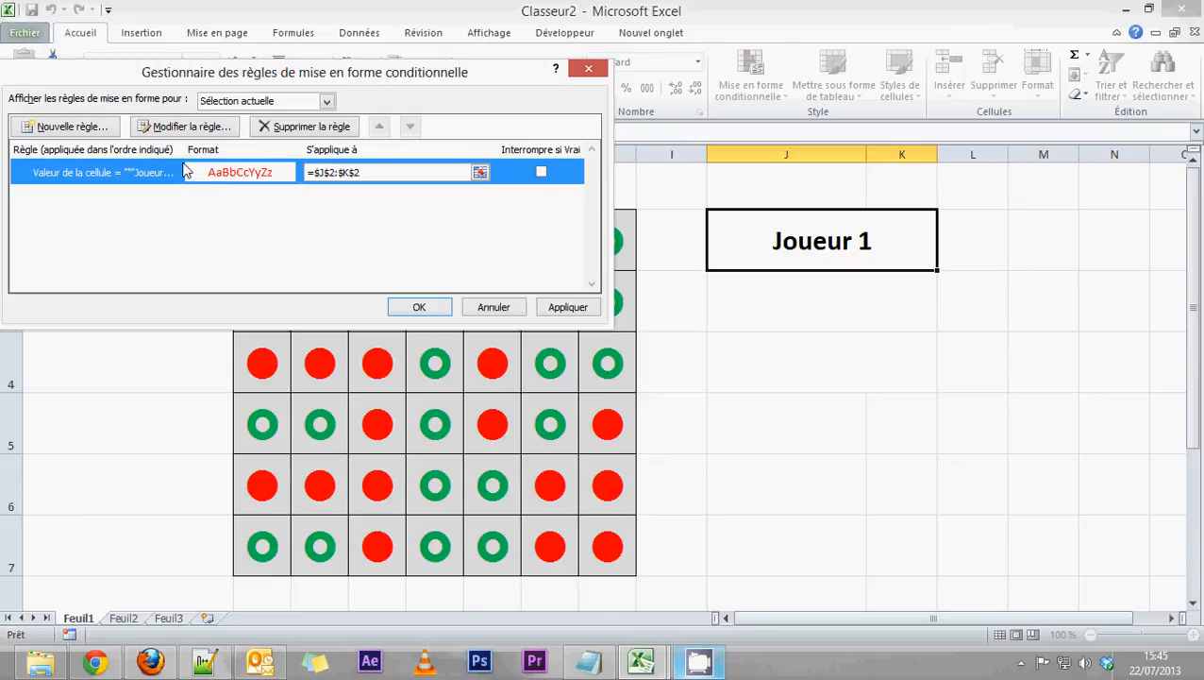
pyautogui.moveTo(81, 125); pyautogui.dragTo(110, 224)
pyautogui.click(181, 176)
pyautogui.click(201, 130)
pyautogui.click(345, 245)
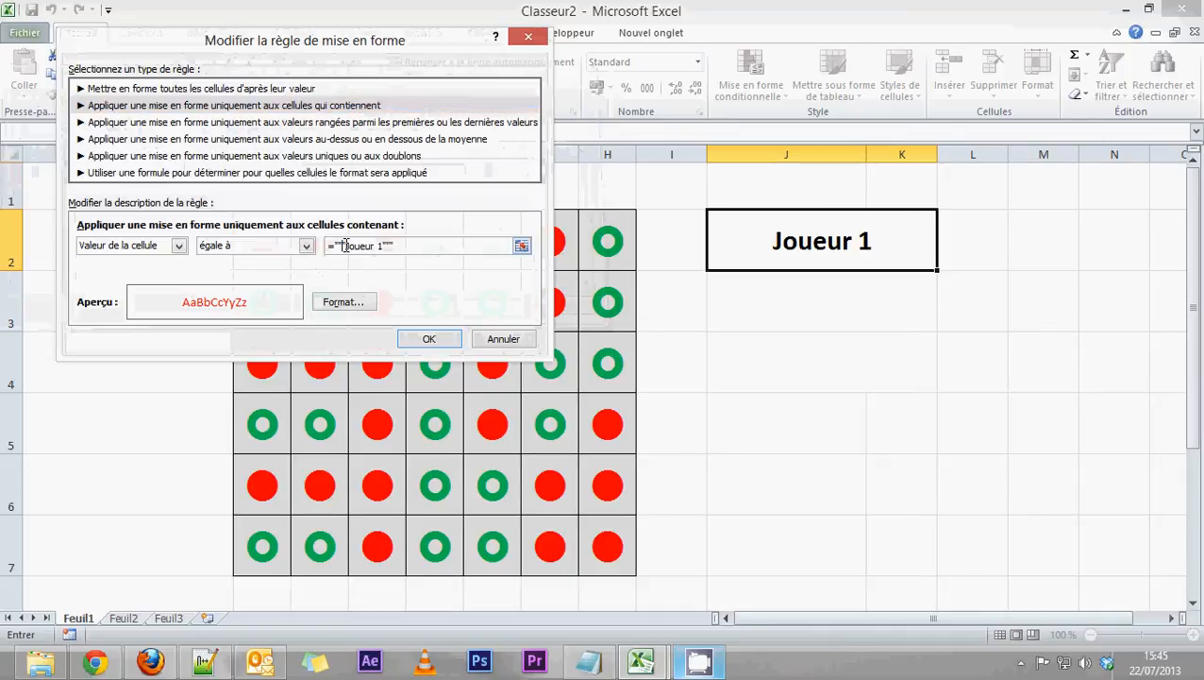
pyautogui.press('BackSpace')
pyautogui.press('BackSpace')
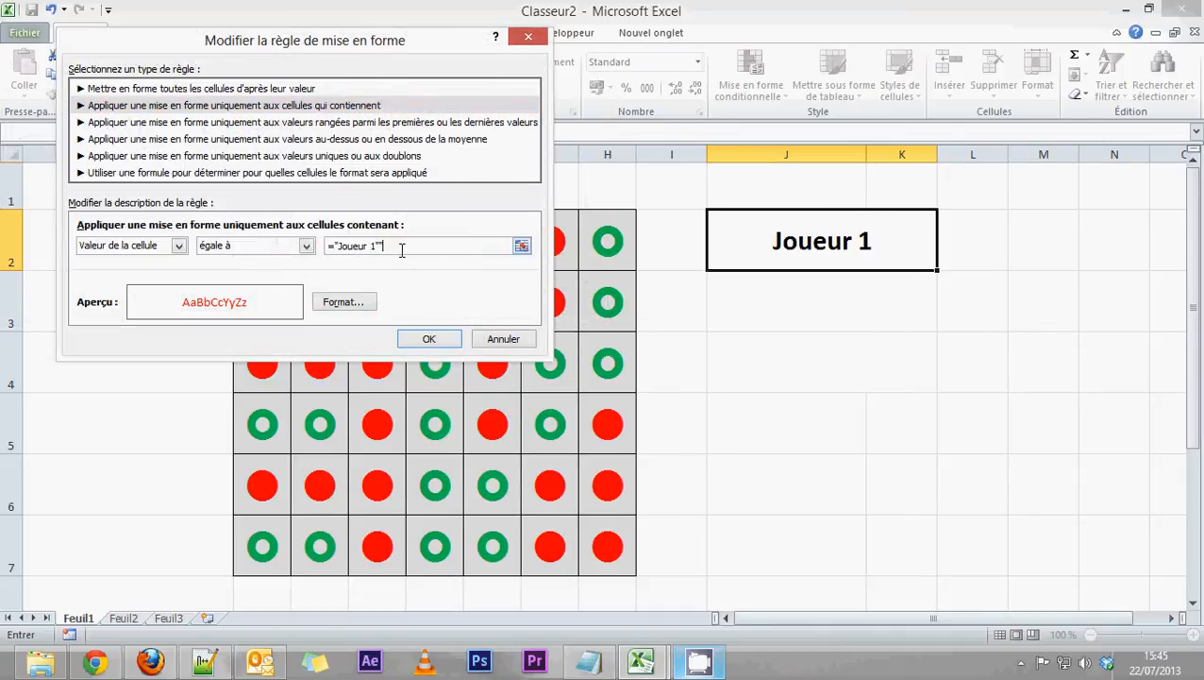
pyautogui.press('BackSpace')
pyautogui.click(432, 341)
pyautogui.click(425, 306)
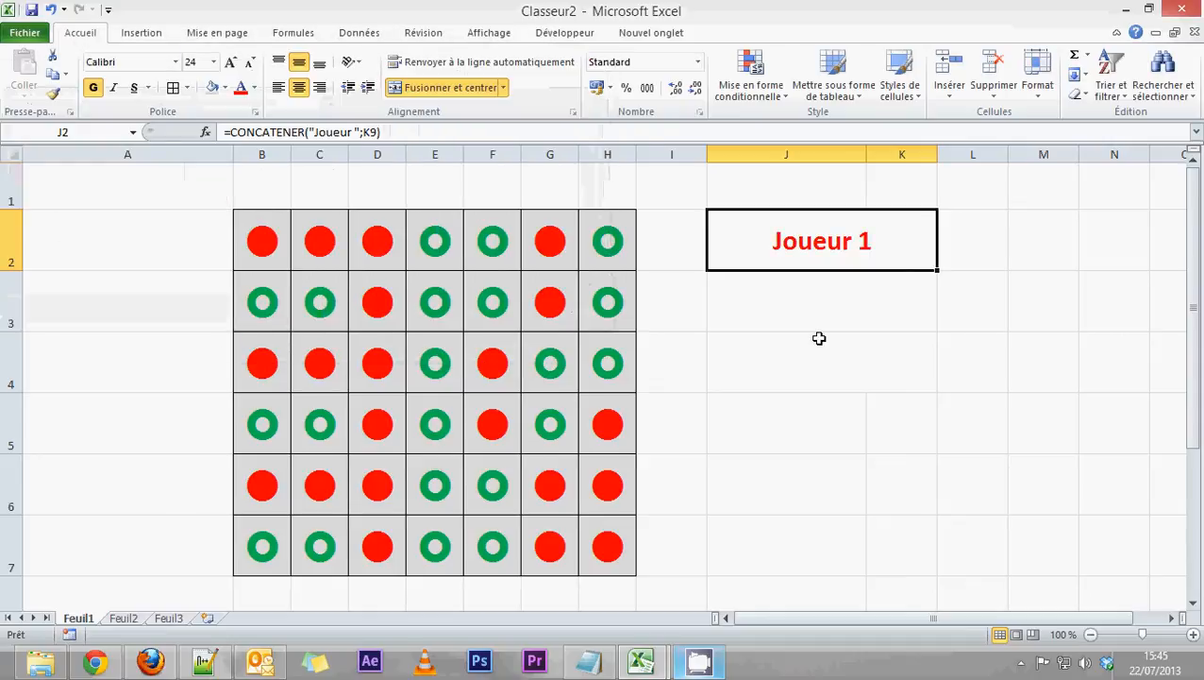
# Step: Create a conditional formatting rule for J2 that applies when the cell value is equal to ="Joueur 2"
pyautogui.click(755, 94)
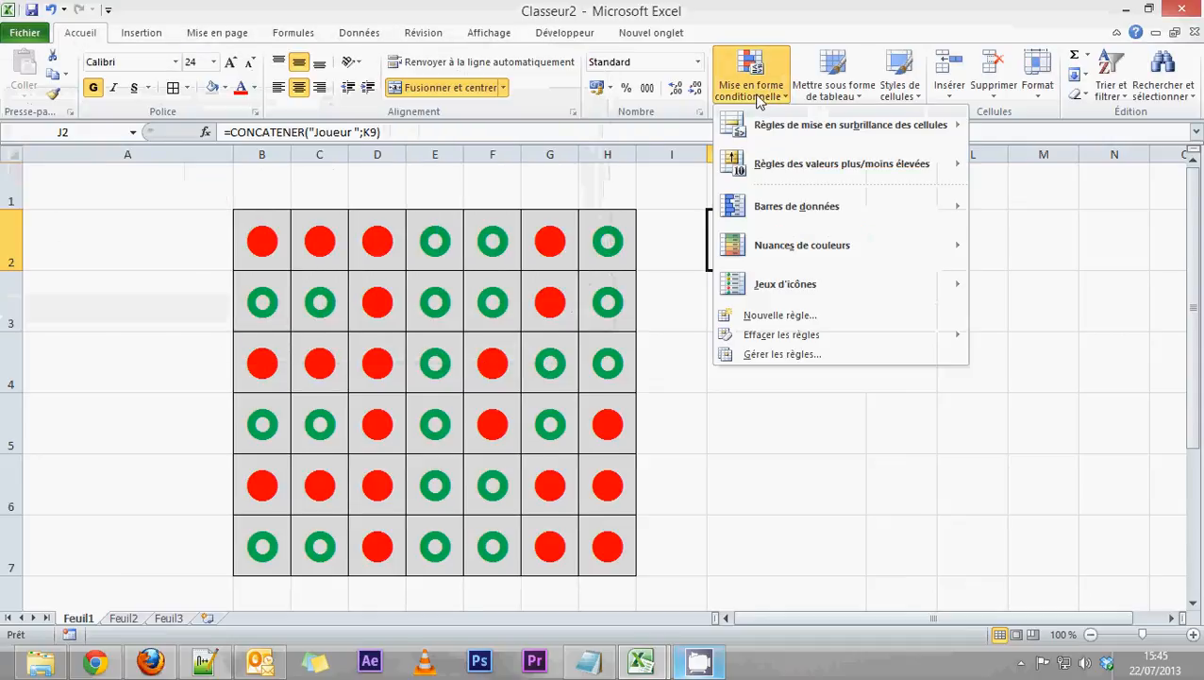
pyautogui.click(760, 322)
pyautogui.click(154, 87)
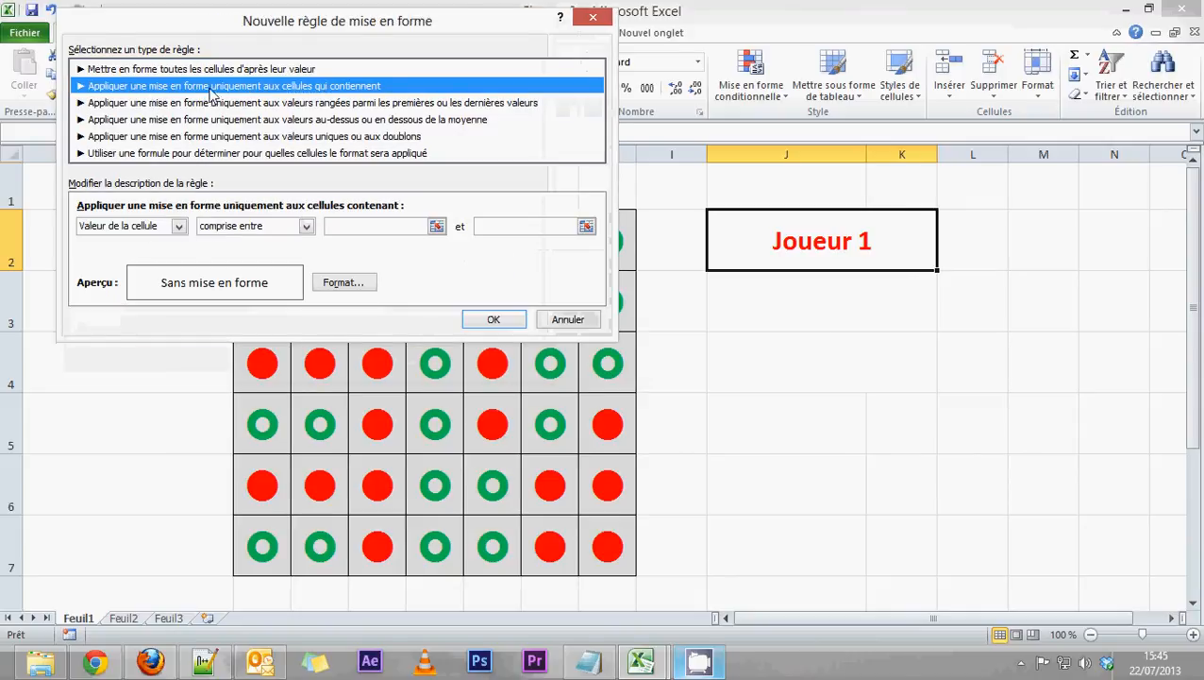
pyautogui.click(306, 225)
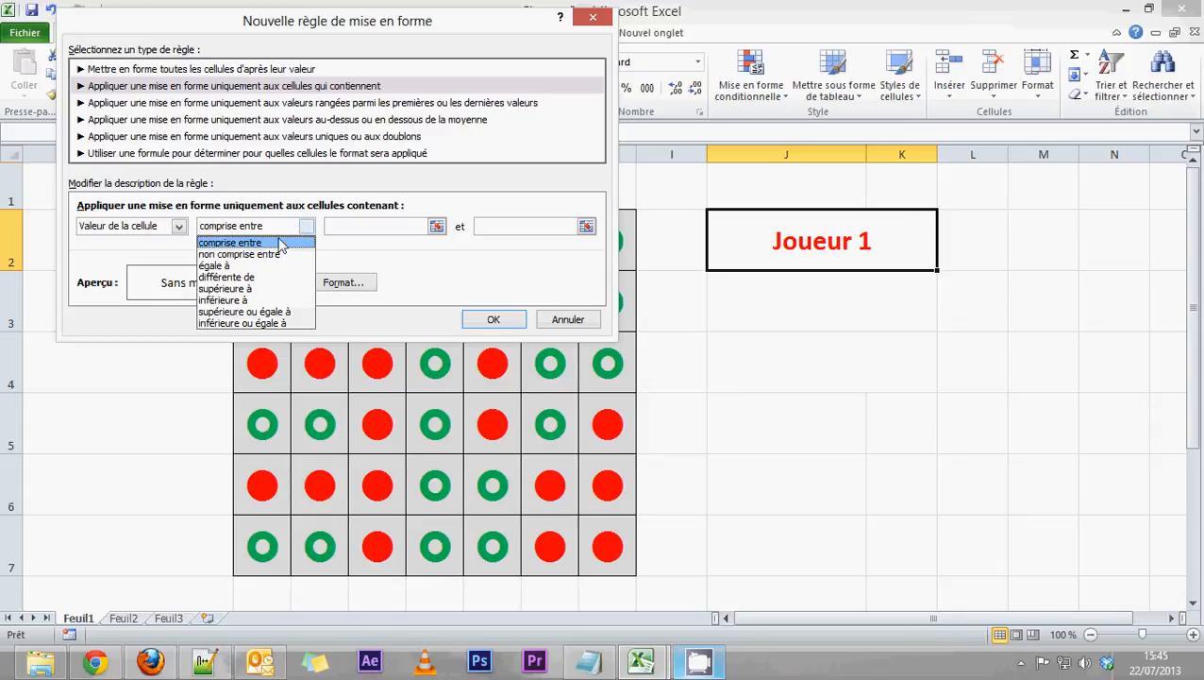
pyautogui.click(252, 267)
pyautogui.click(380, 230)
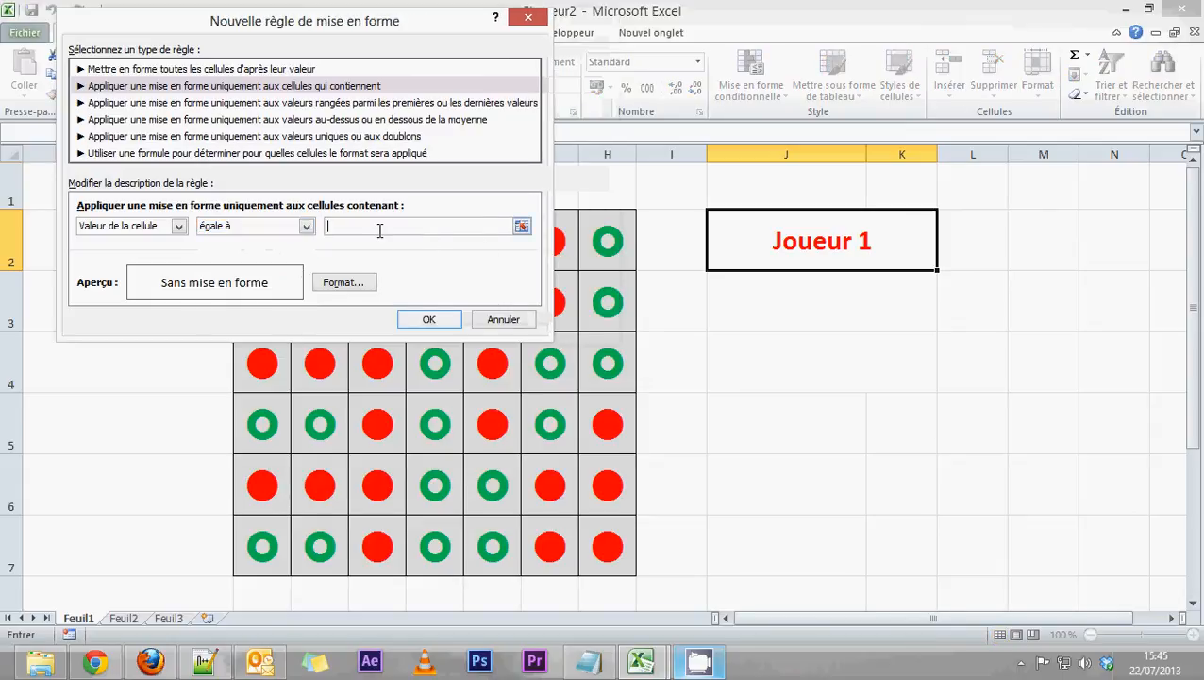
pyautogui.write('="Joueur')
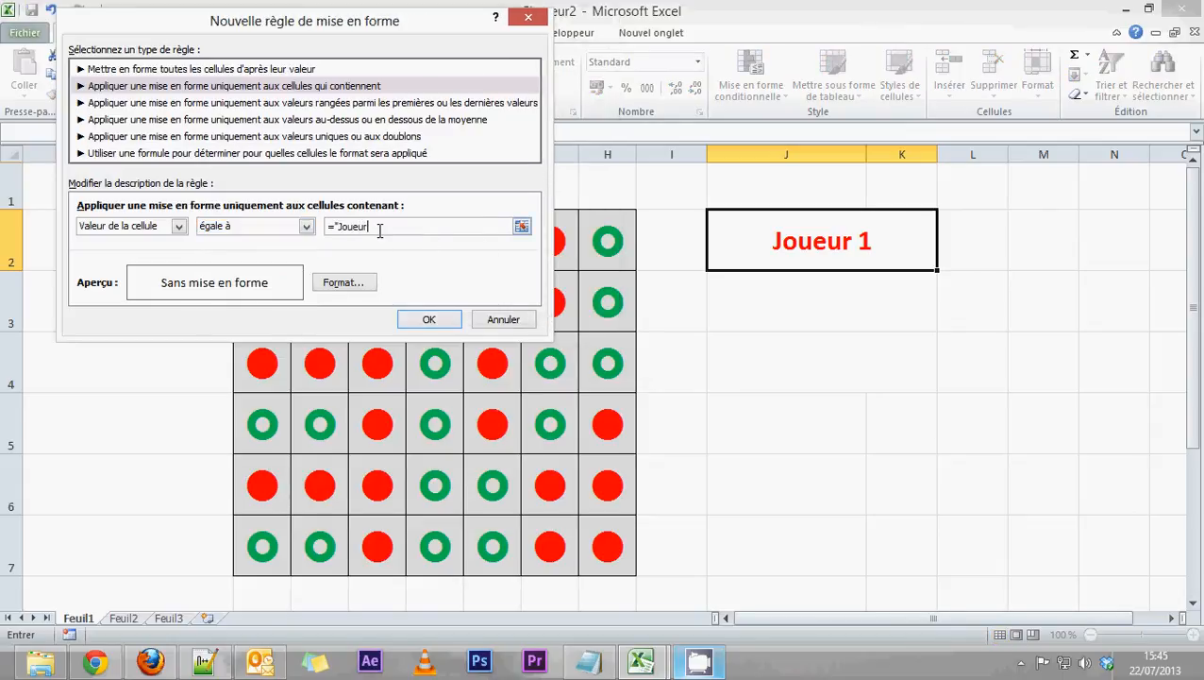
pyautogui.write(' 2"')
# Step: Give the "Joueur 2" rule a standard green font colour and validate the rule
pyautogui.click(347, 282)
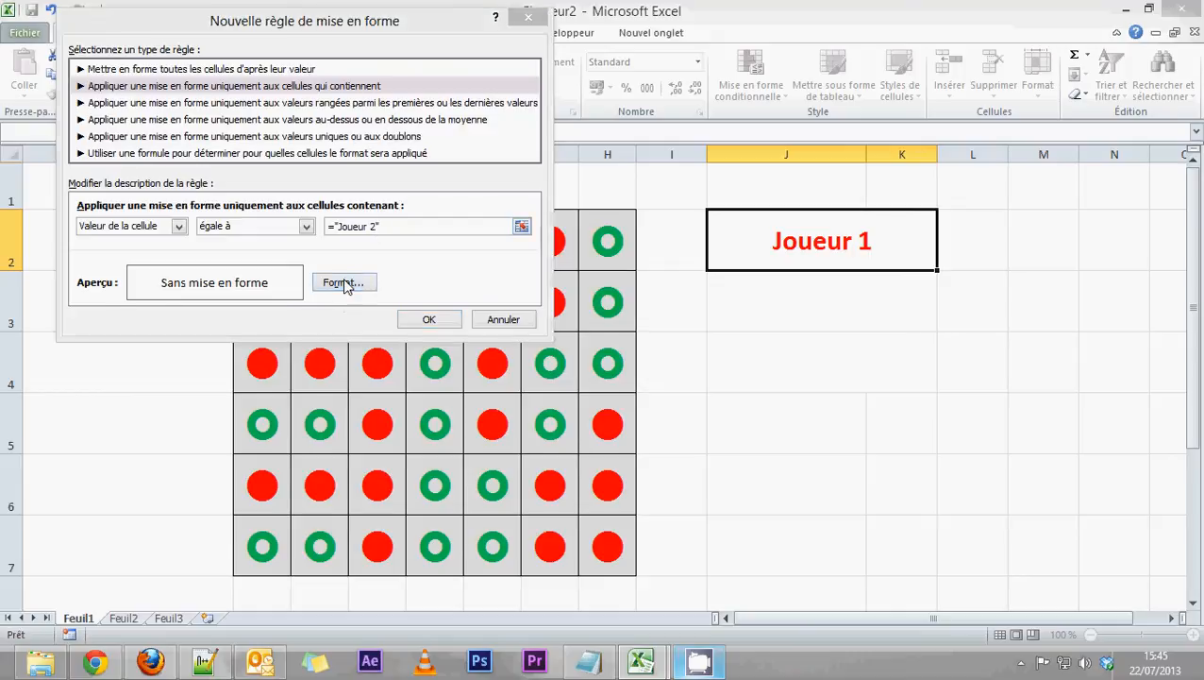
pyautogui.click(383, 189)
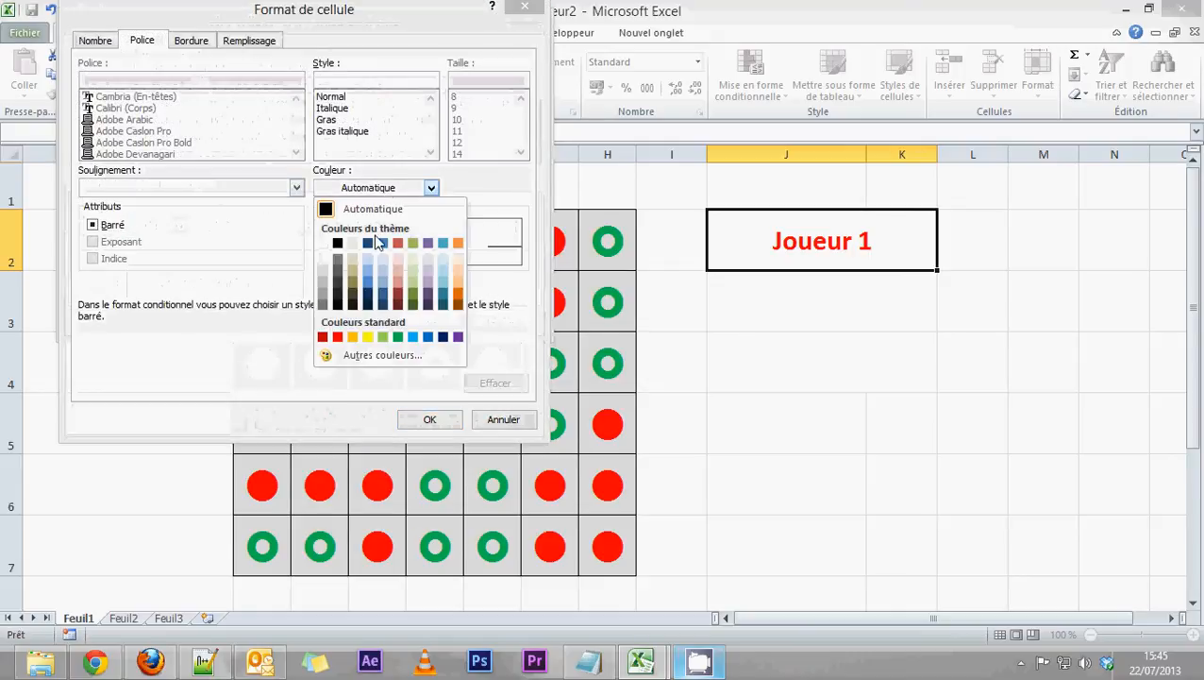
pyautogui.click(397, 337)
pyautogui.click(426, 419)
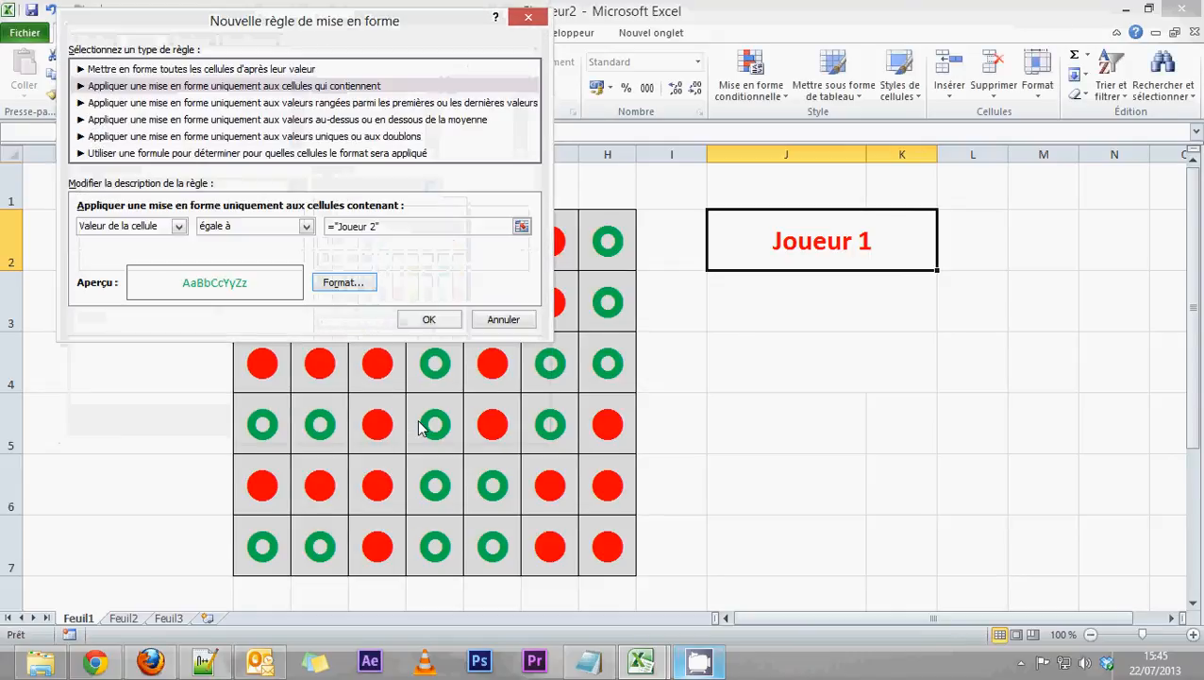
pyautogui.click(428, 320)
# Step: Remove the last move from column 7's "Jeu en cours" entry so it reads 11122, and check the player announcement in J2
pyautogui.scroll(-2, 387, 331)
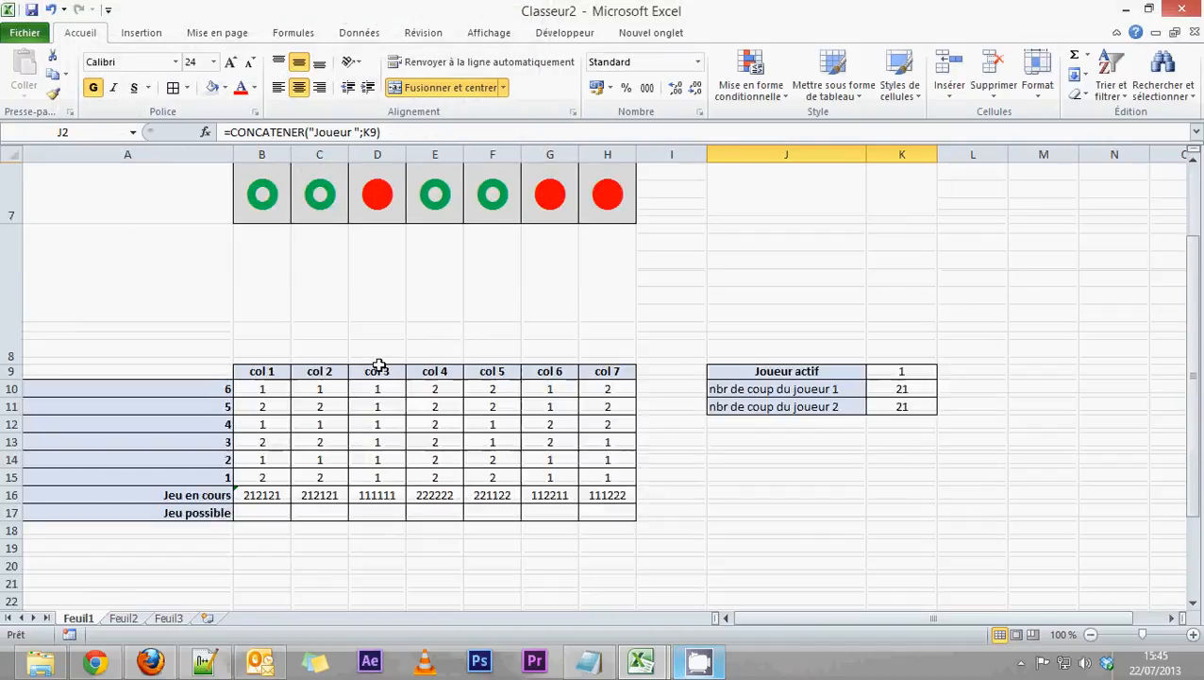
pyautogui.click(273, 501)
pyautogui.doubleClick(273, 500)
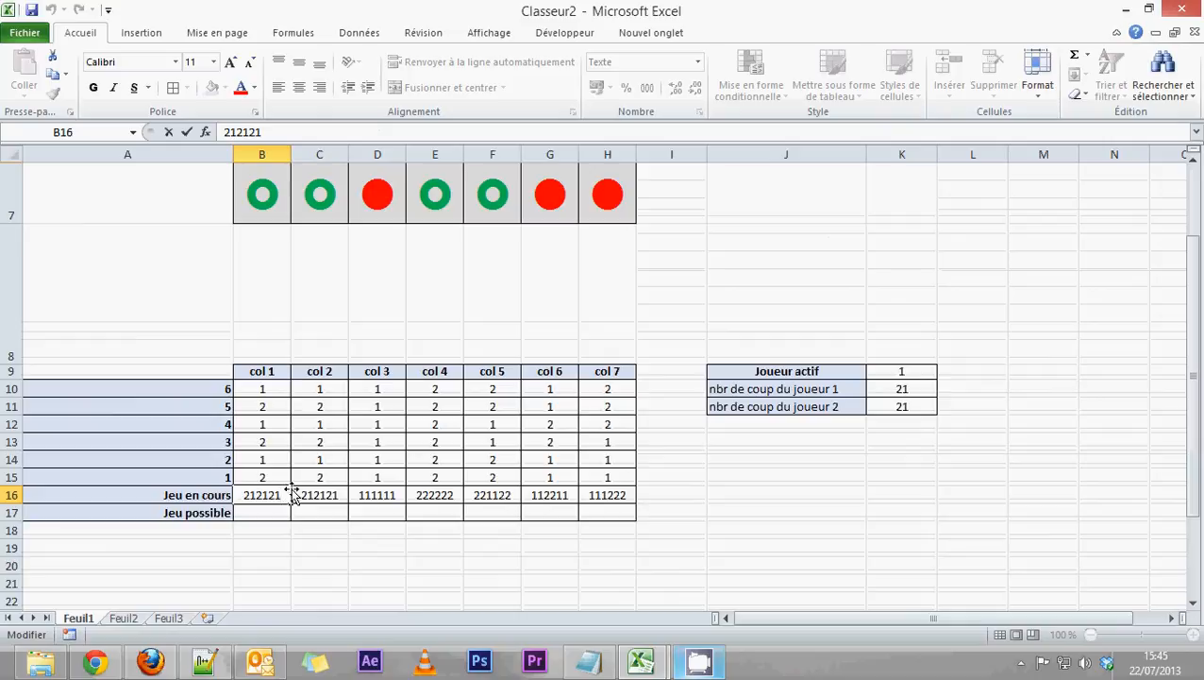
pyautogui.click(623, 497)
pyautogui.doubleClick(626, 500)
pyautogui.press('BackSpace')
pyautogui.press('Return')
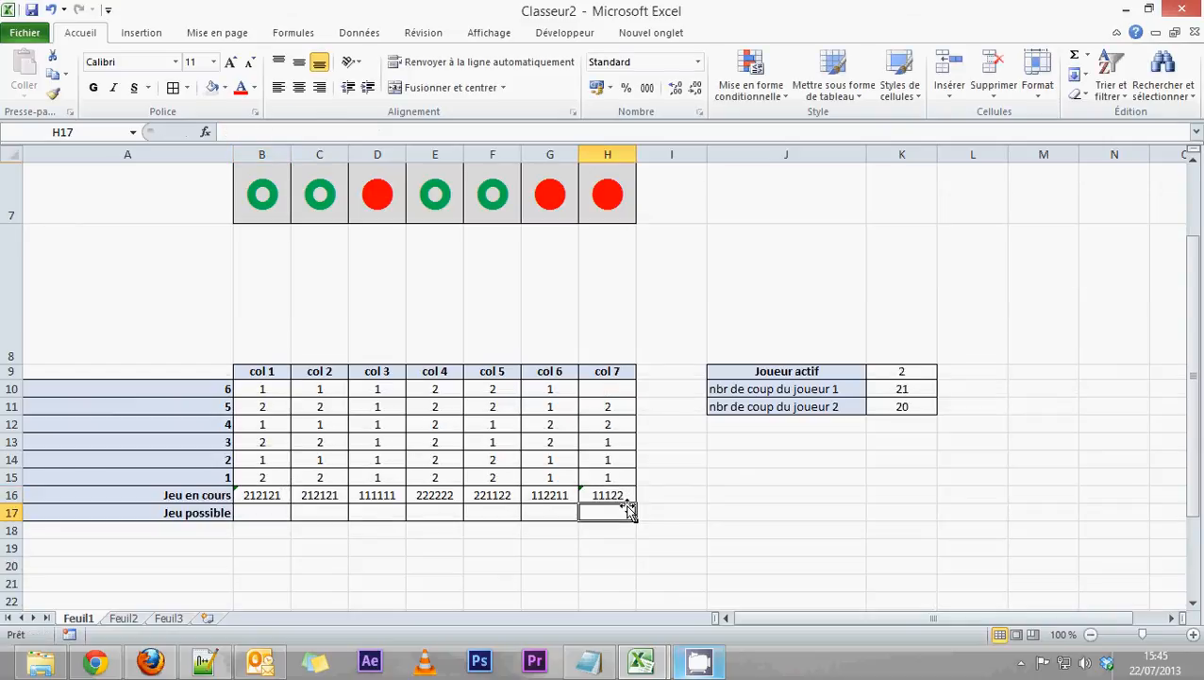
pyautogui.scroll(2, 735, 456)
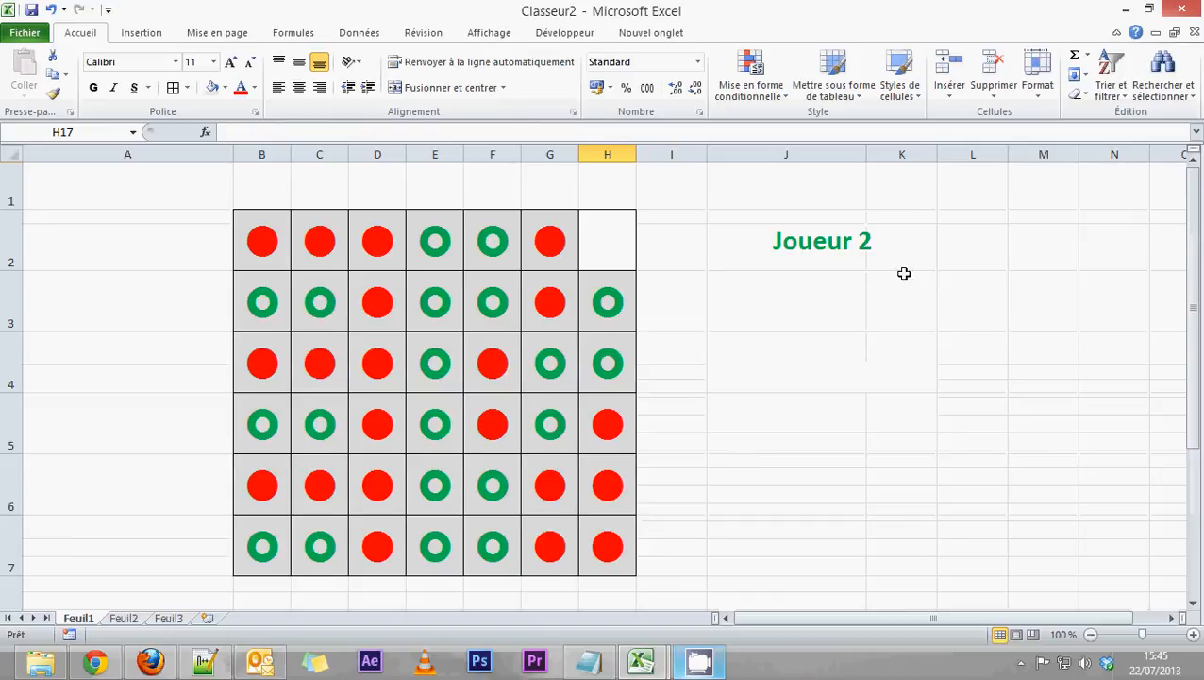
pyautogui.click(870, 241)
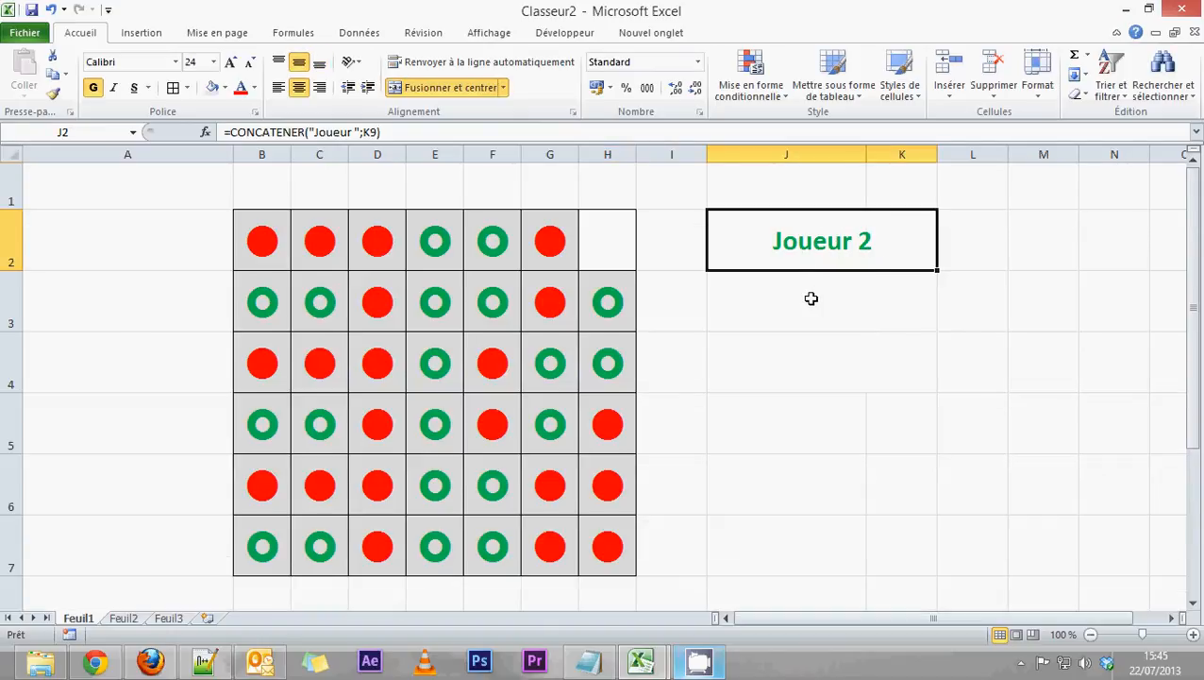
# Step: Compare the game board and player announcement with the column entries, empty "Jeu possible" row and active-player table below
pyautogui.scroll(-3, 653, 266)
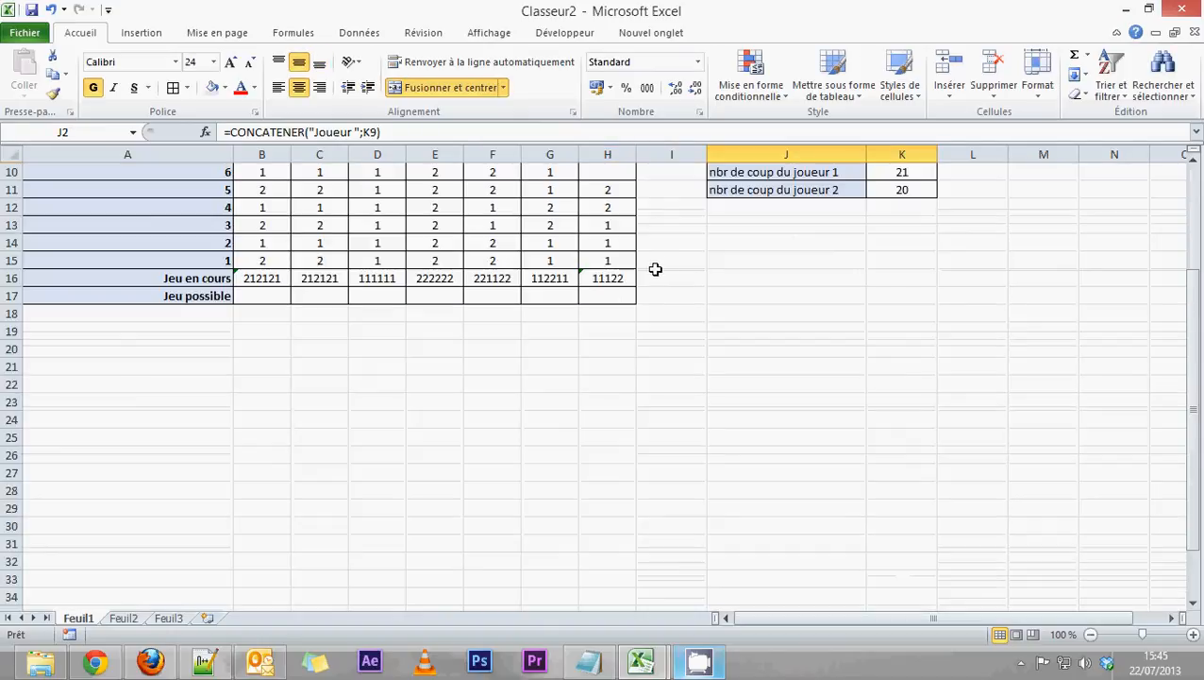
pyautogui.scroll(3, 599, 349)
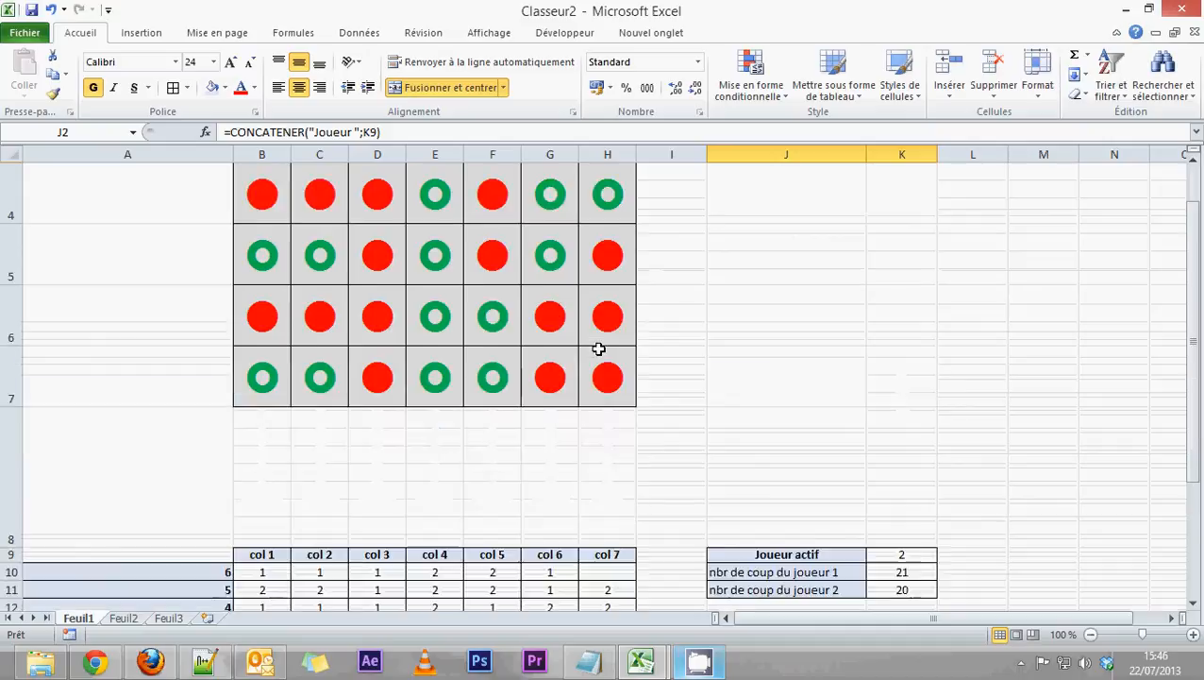
pyautogui.scroll(-2, 598, 349)
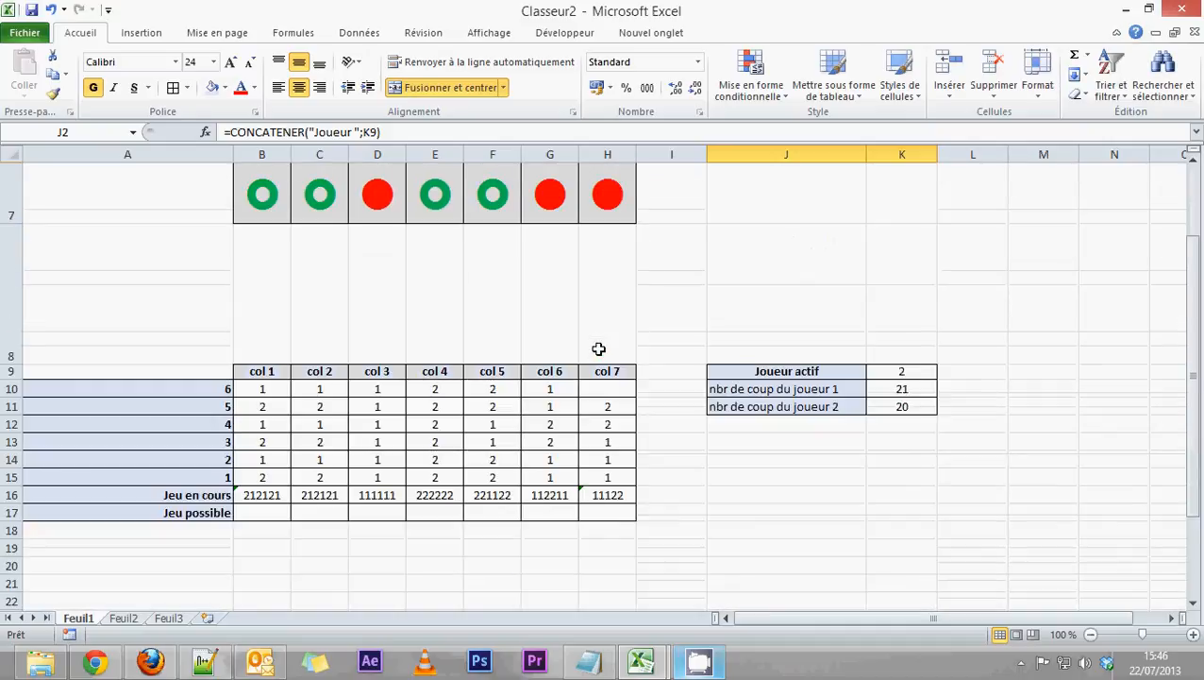
pyautogui.scroll(2, 598, 348)
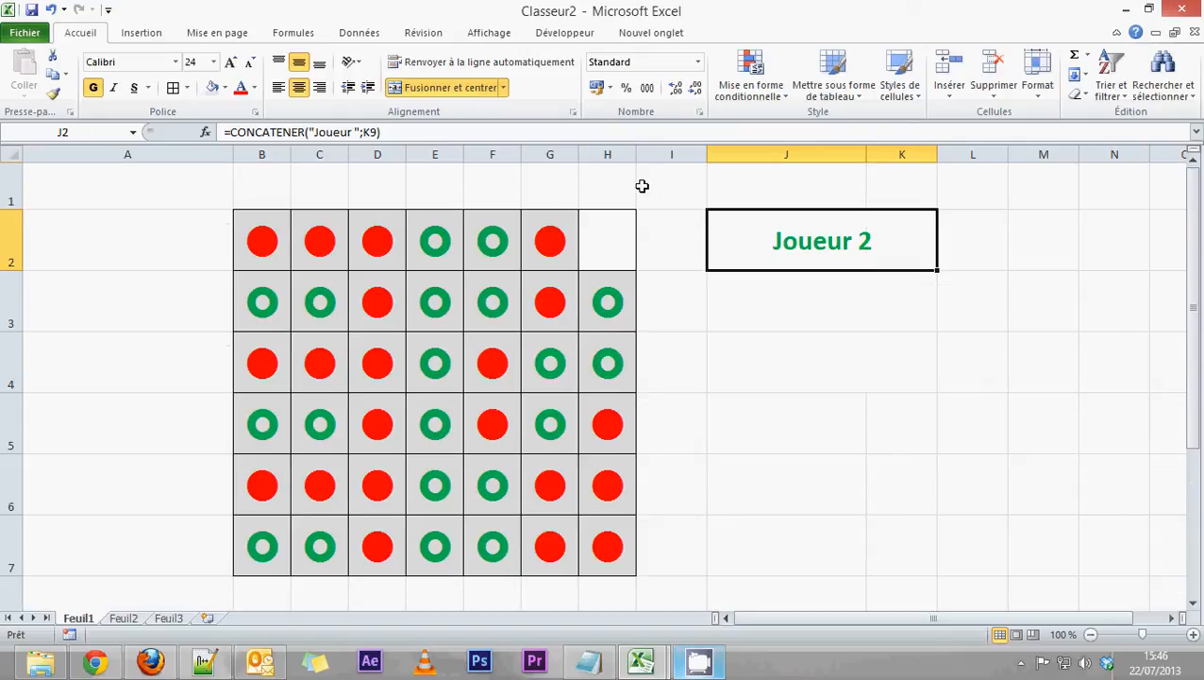
pyautogui.scroll(-2, 496, 506)
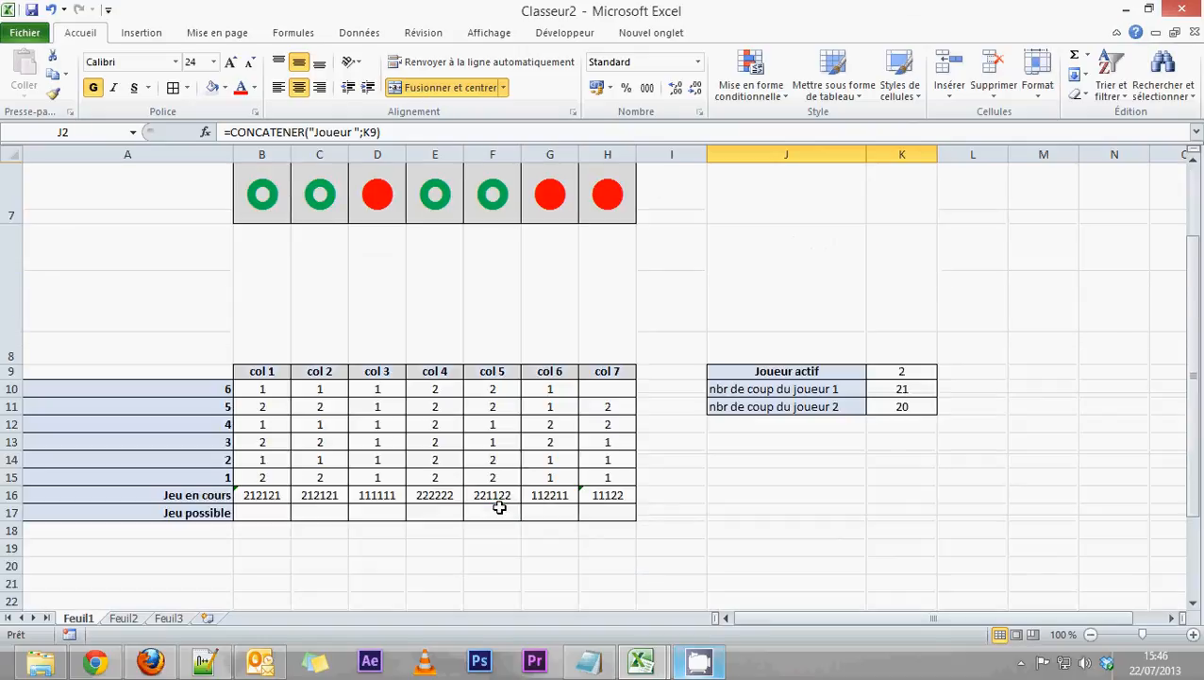
pyautogui.scroll(2, 499, 508)
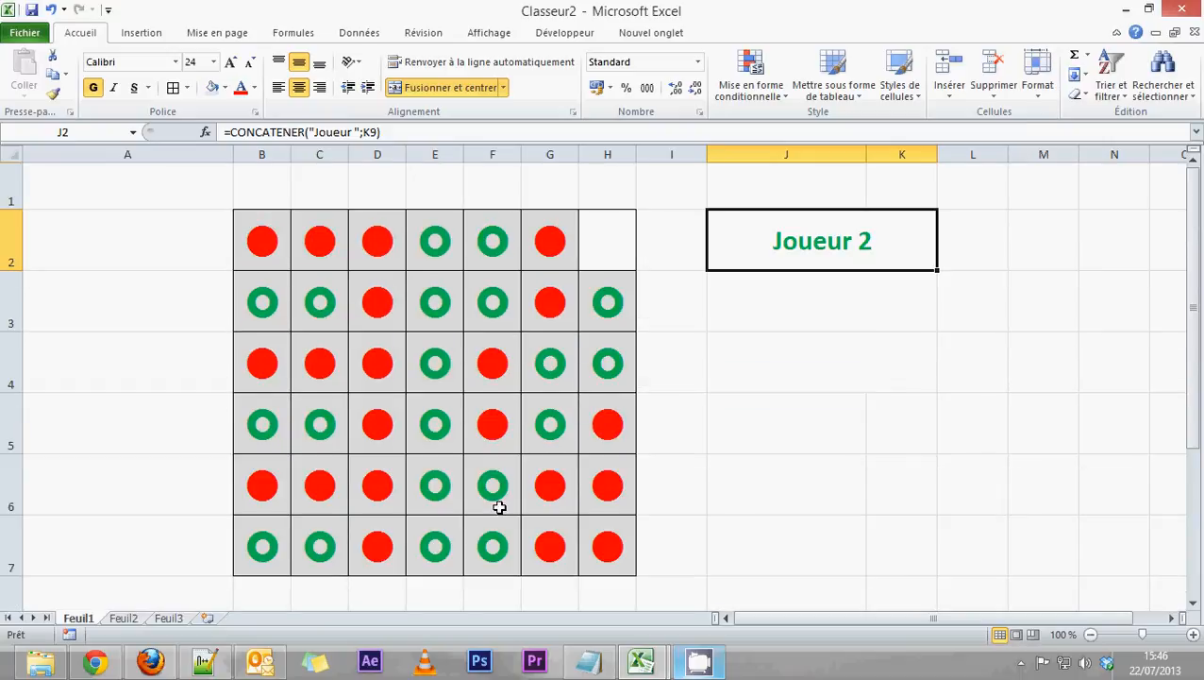
pyautogui.scroll(-1, 500, 508)
pyautogui.scroll(-1, 500, 508)
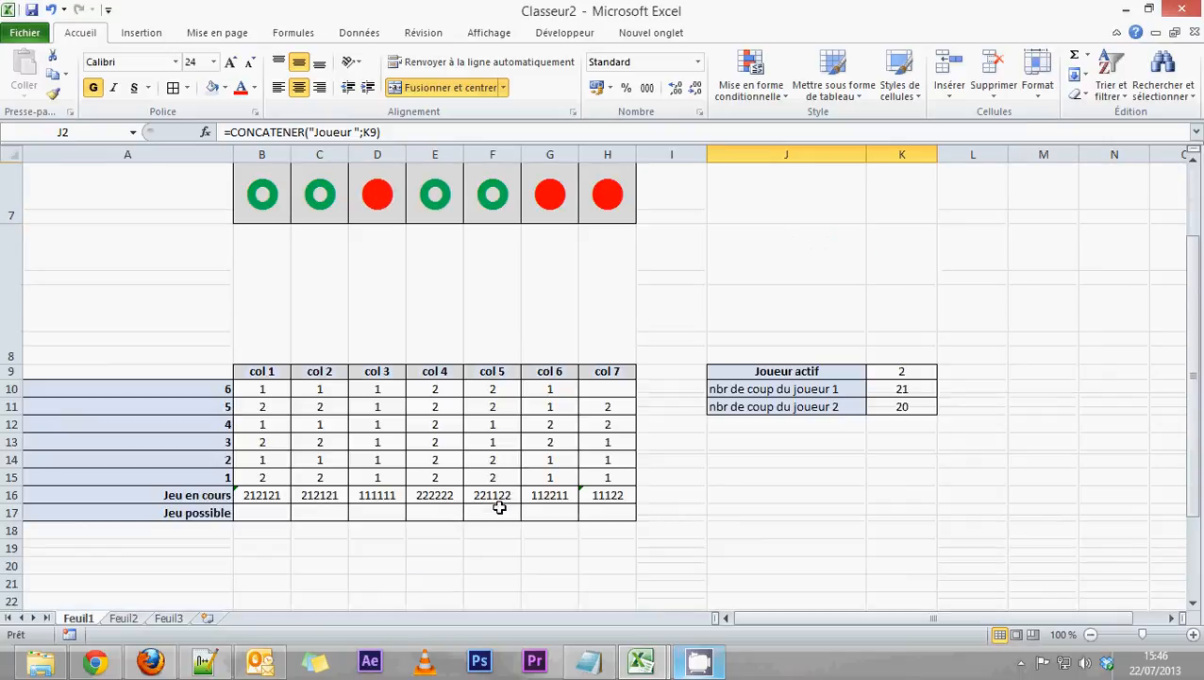
pyautogui.scroll(2, 499, 508)
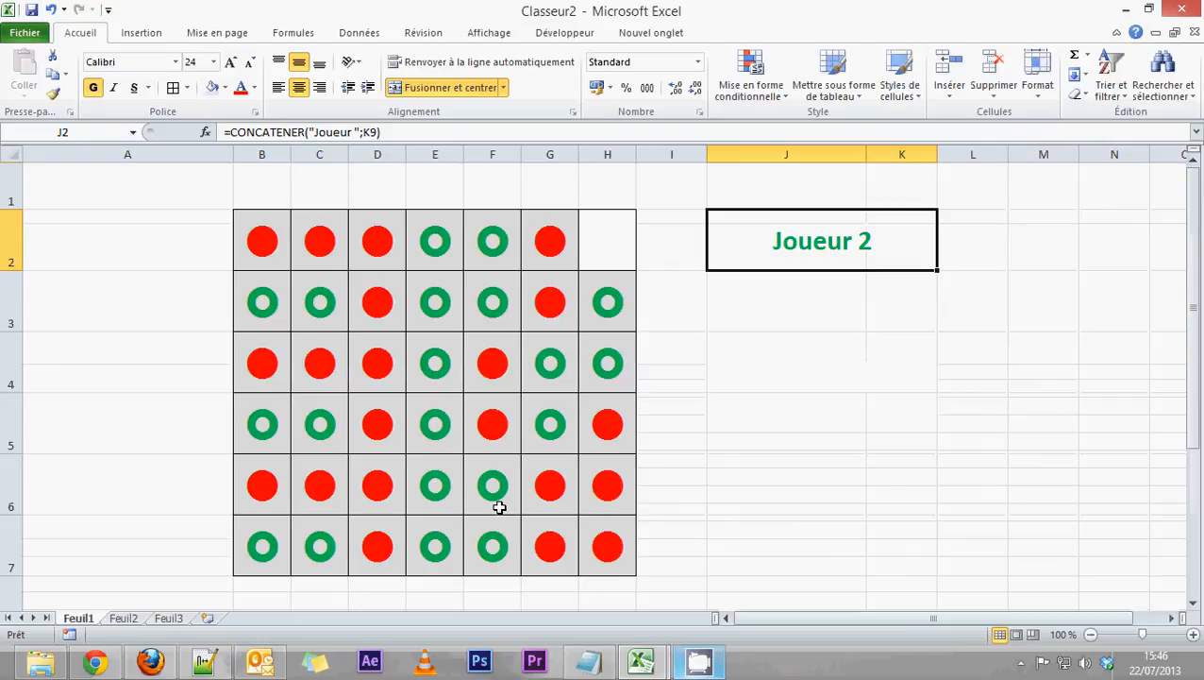